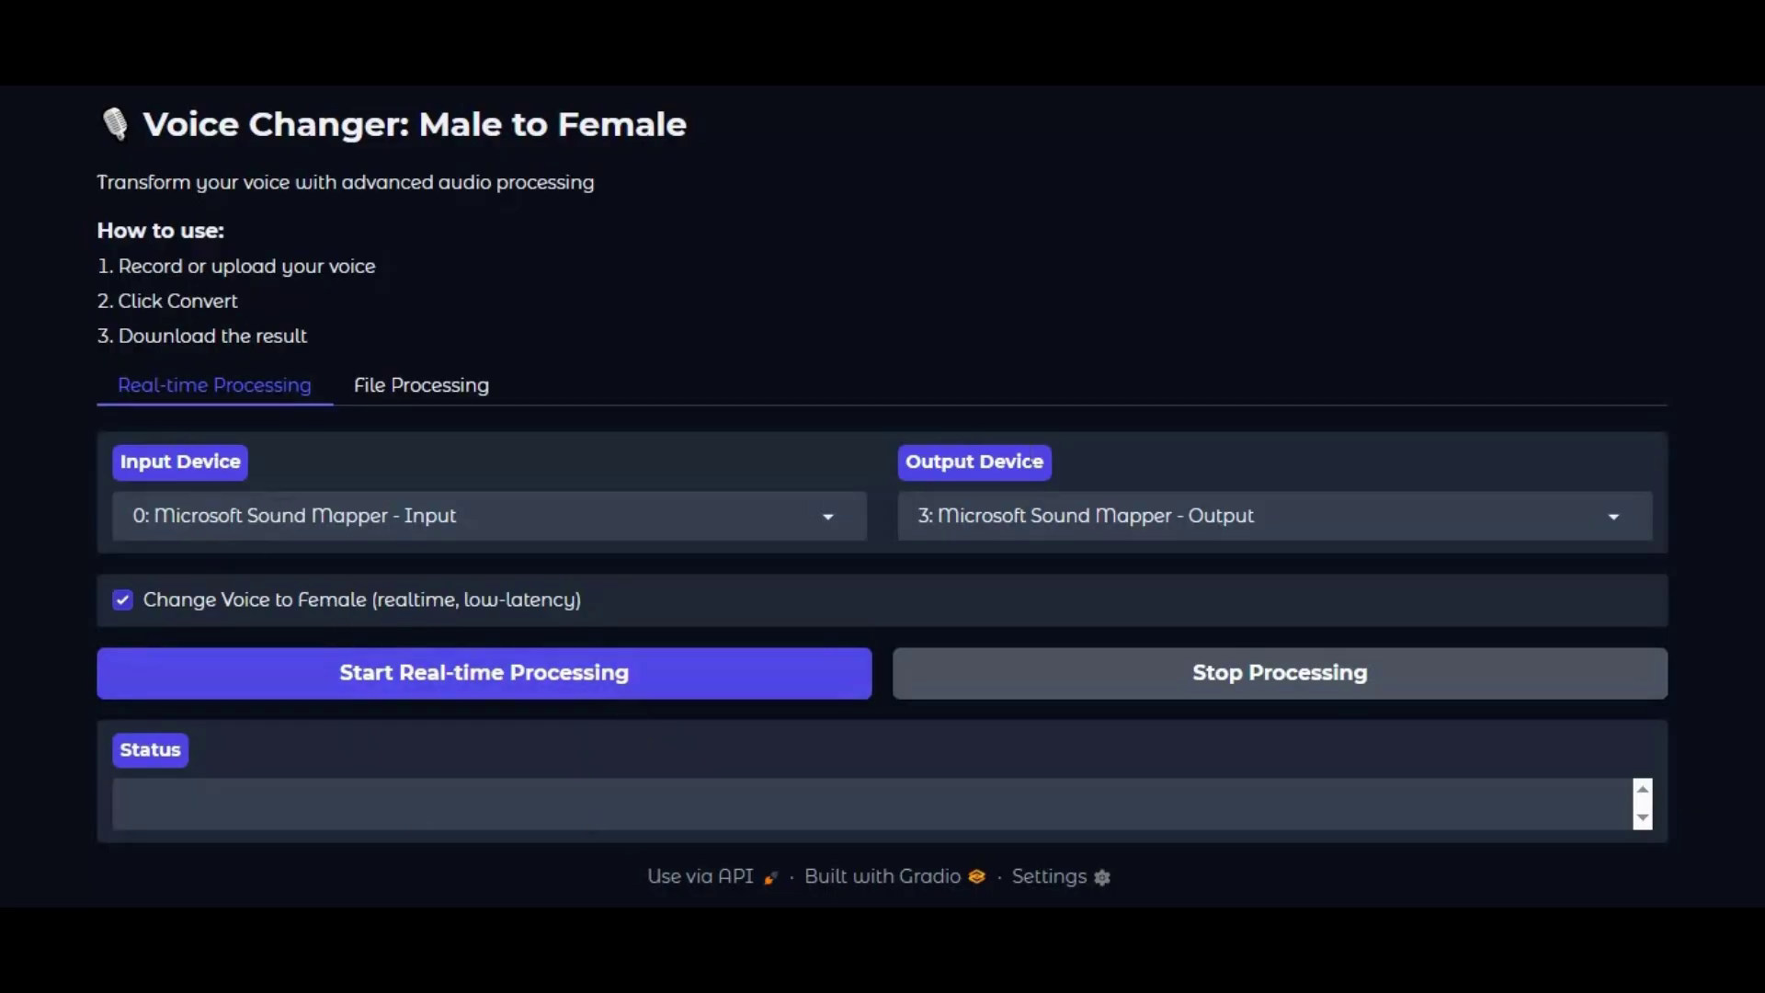
- Switch Voice Changer to File Processing, showing the audio upload area and 0-5 second time range
left_click(437, 400)
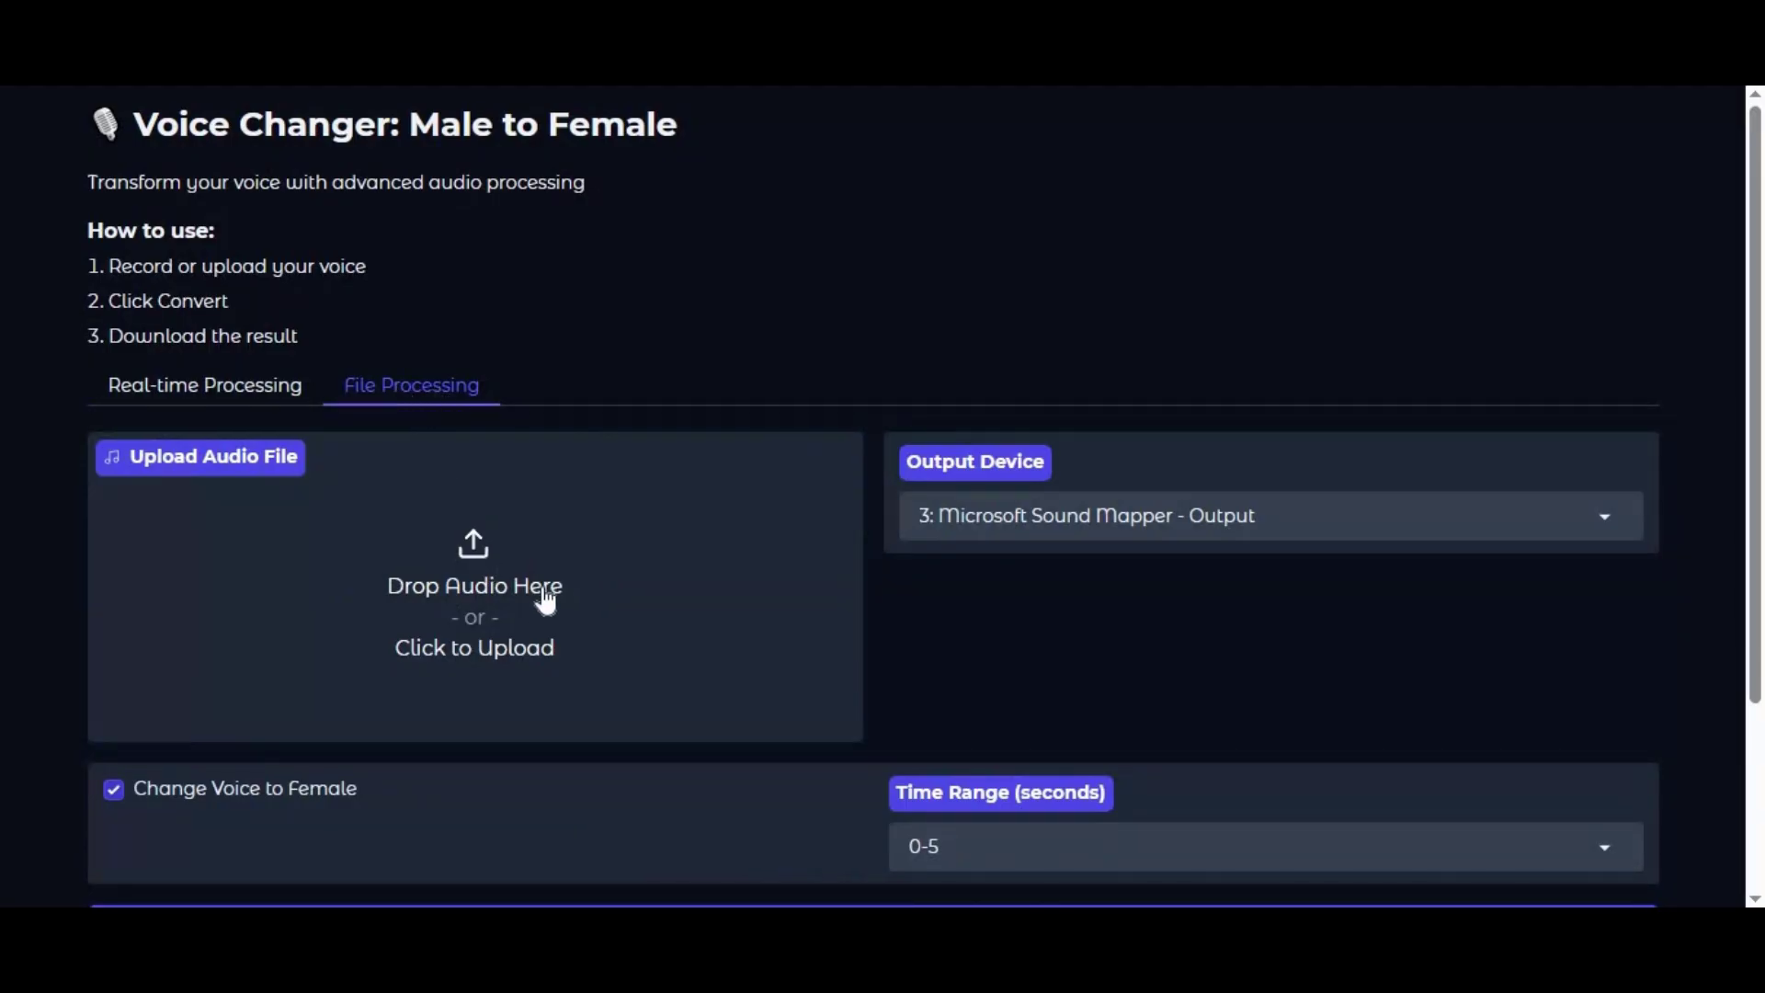
- Uncheck Change Voice to Female, leave the output device unchanged, and return to Real-time Processing
scroll(544, 561, "down", 1)
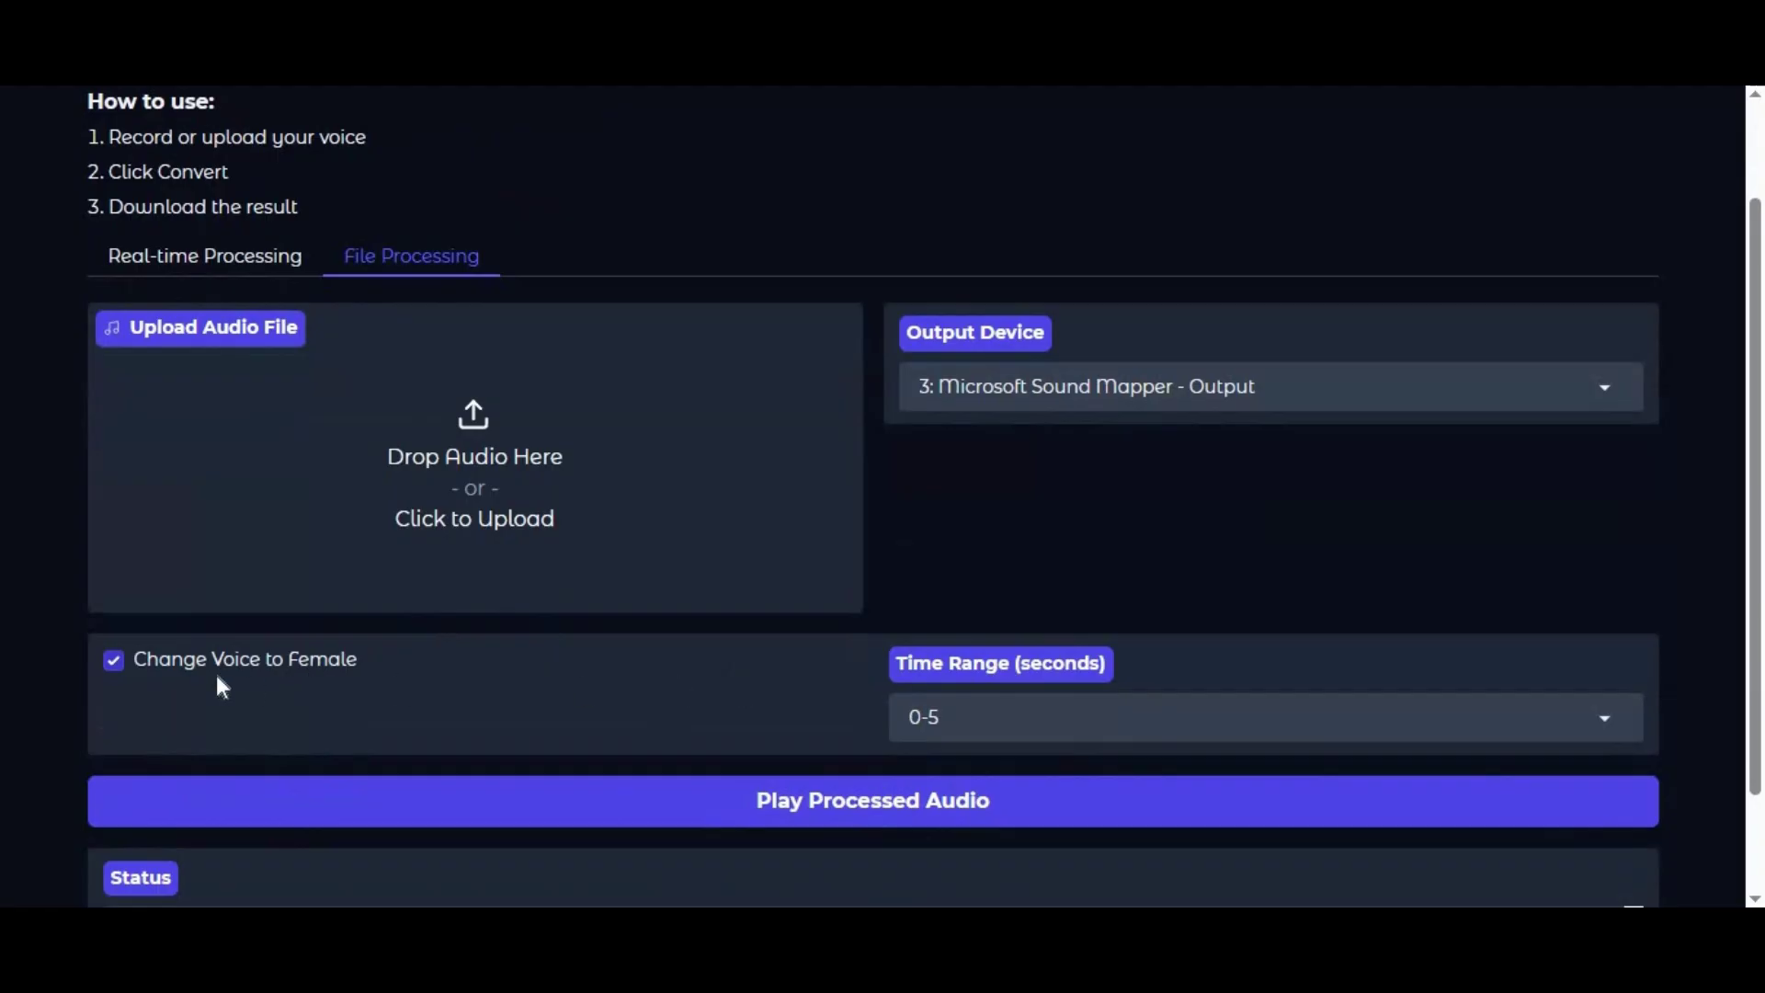
left_click(112, 661)
left_click(1182, 388)
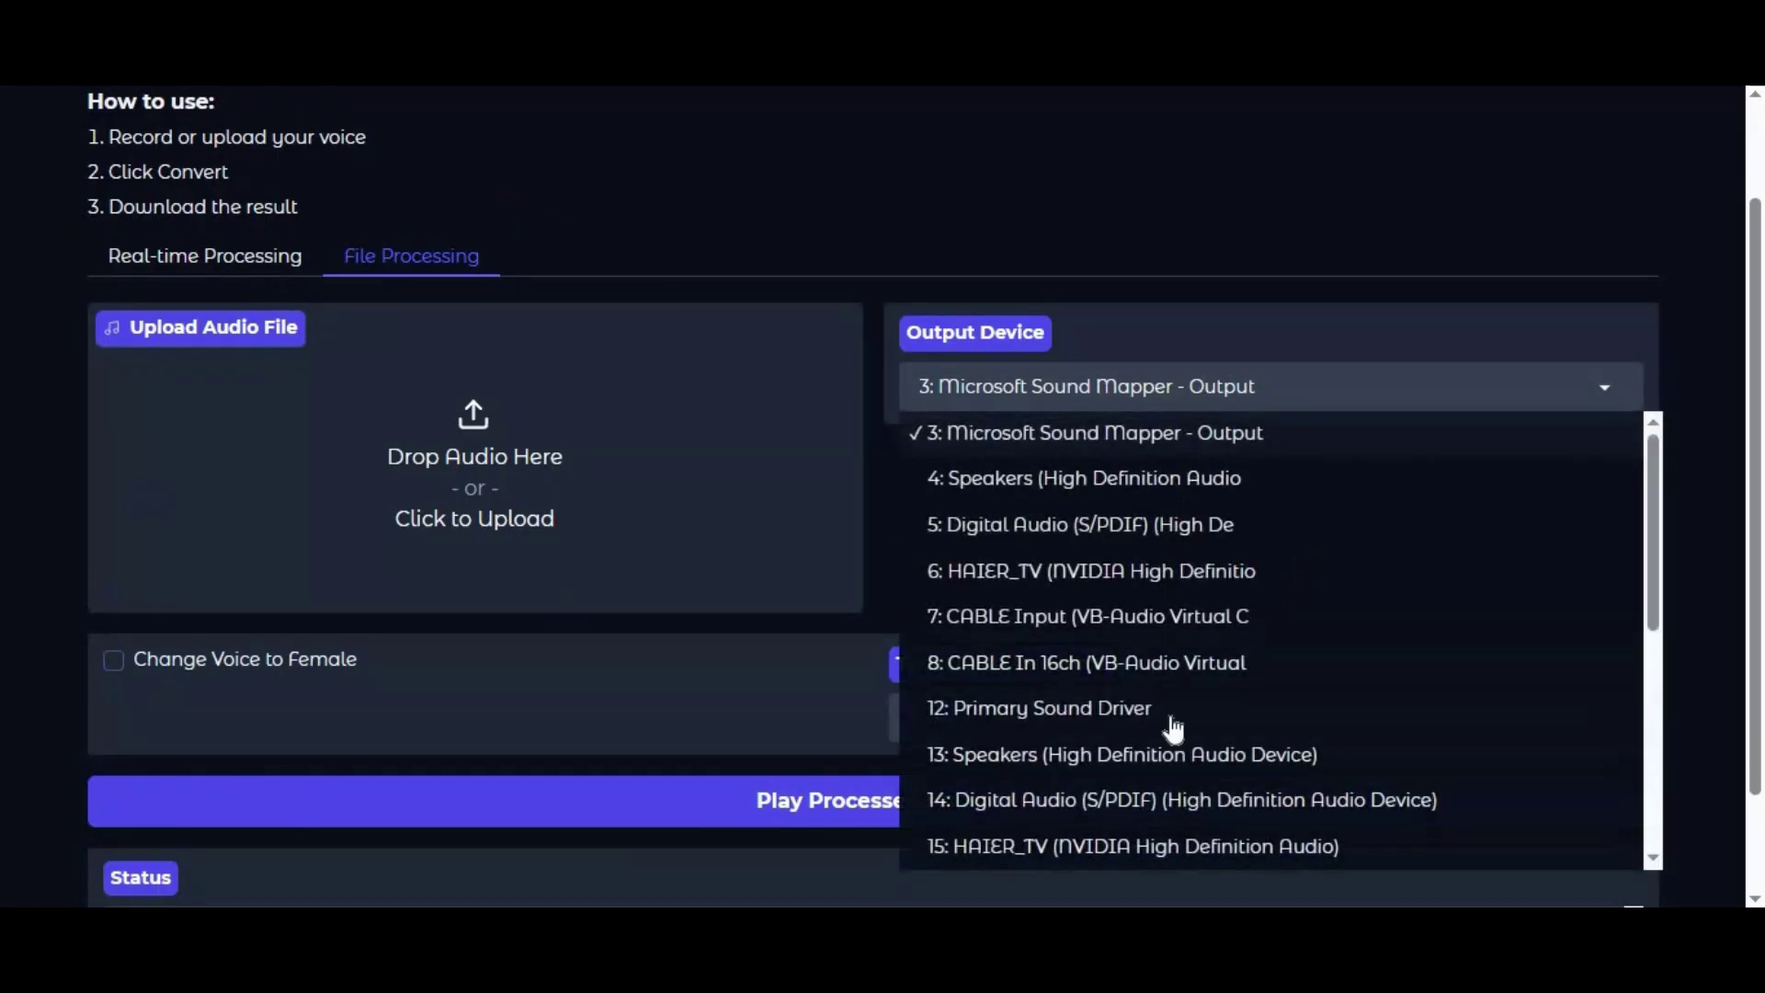
left_click(4, 773)
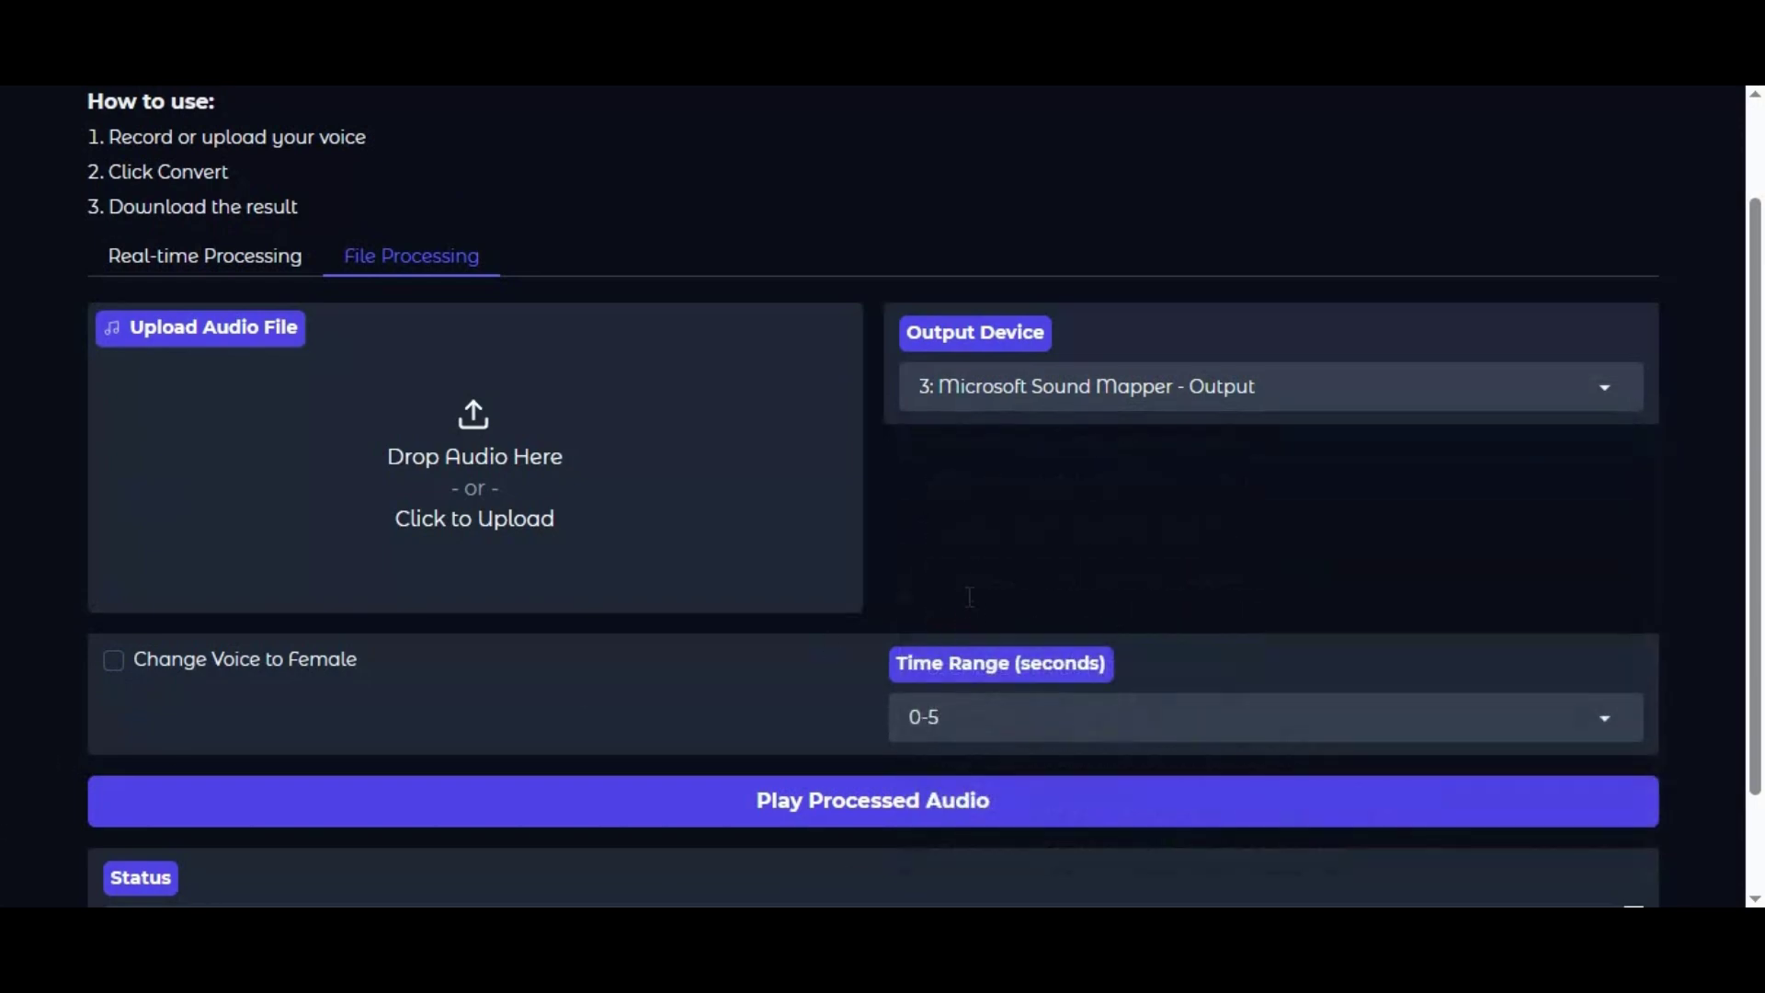
scroll(970, 597, "down", 2)
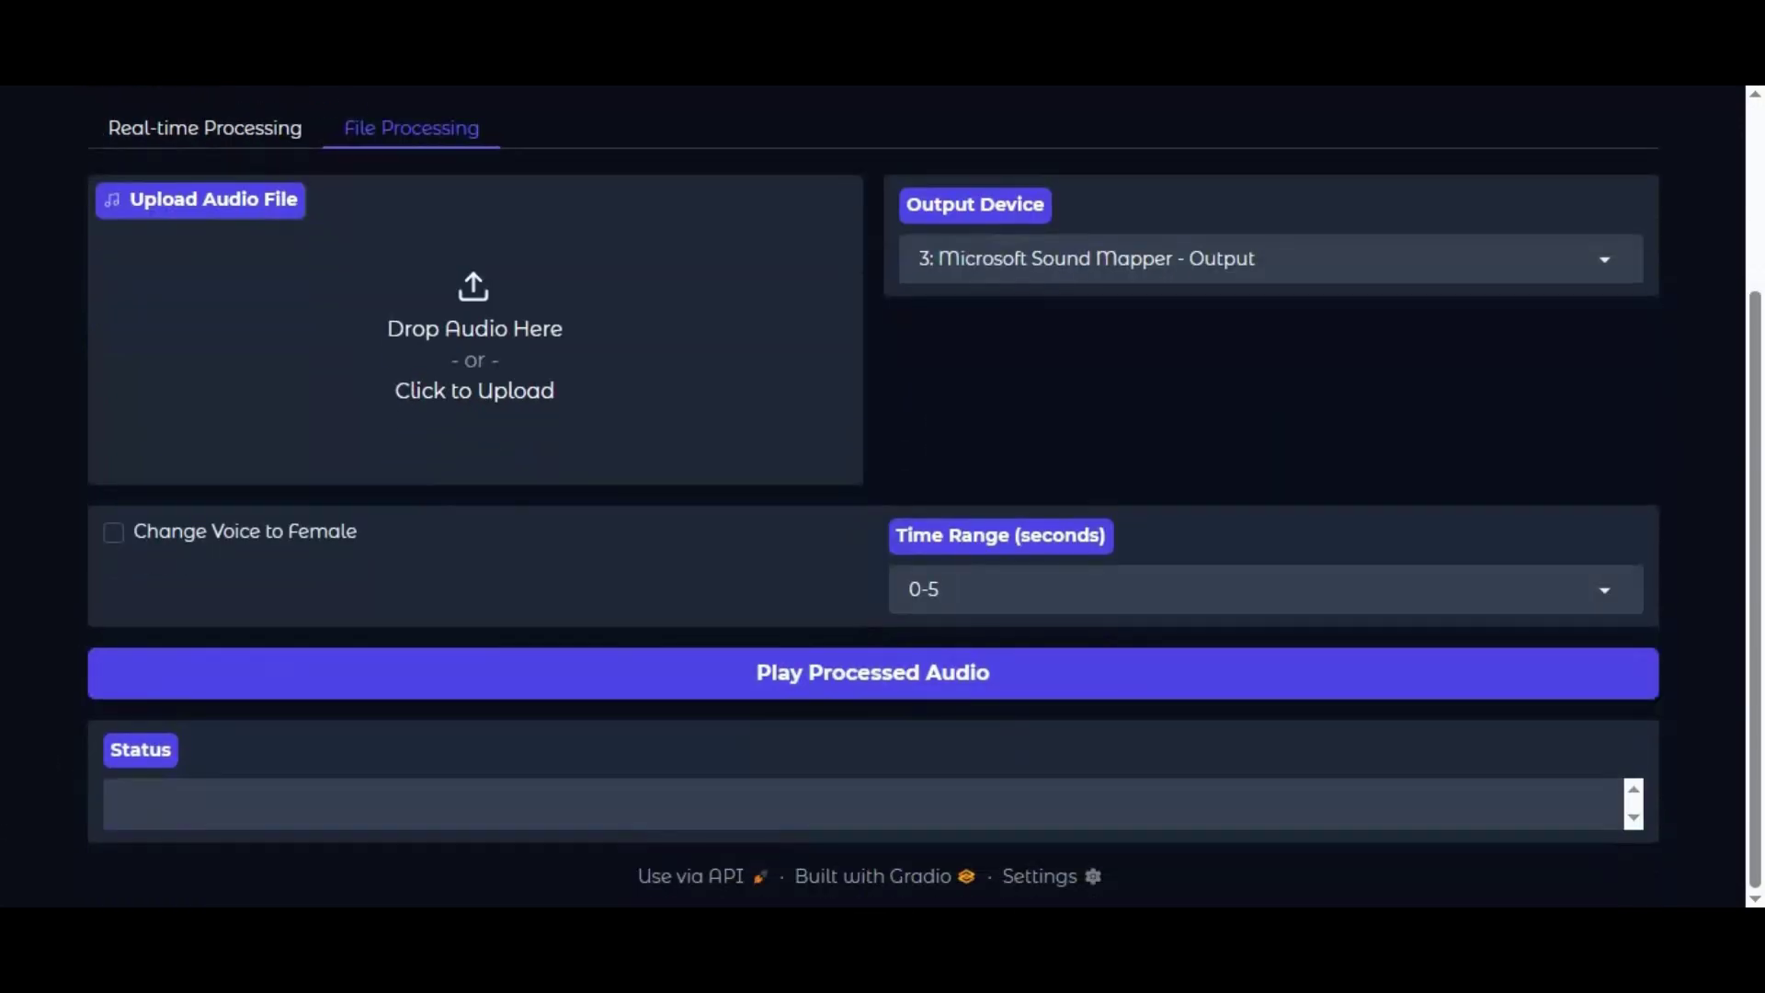
scroll(970, 609, "up", 3)
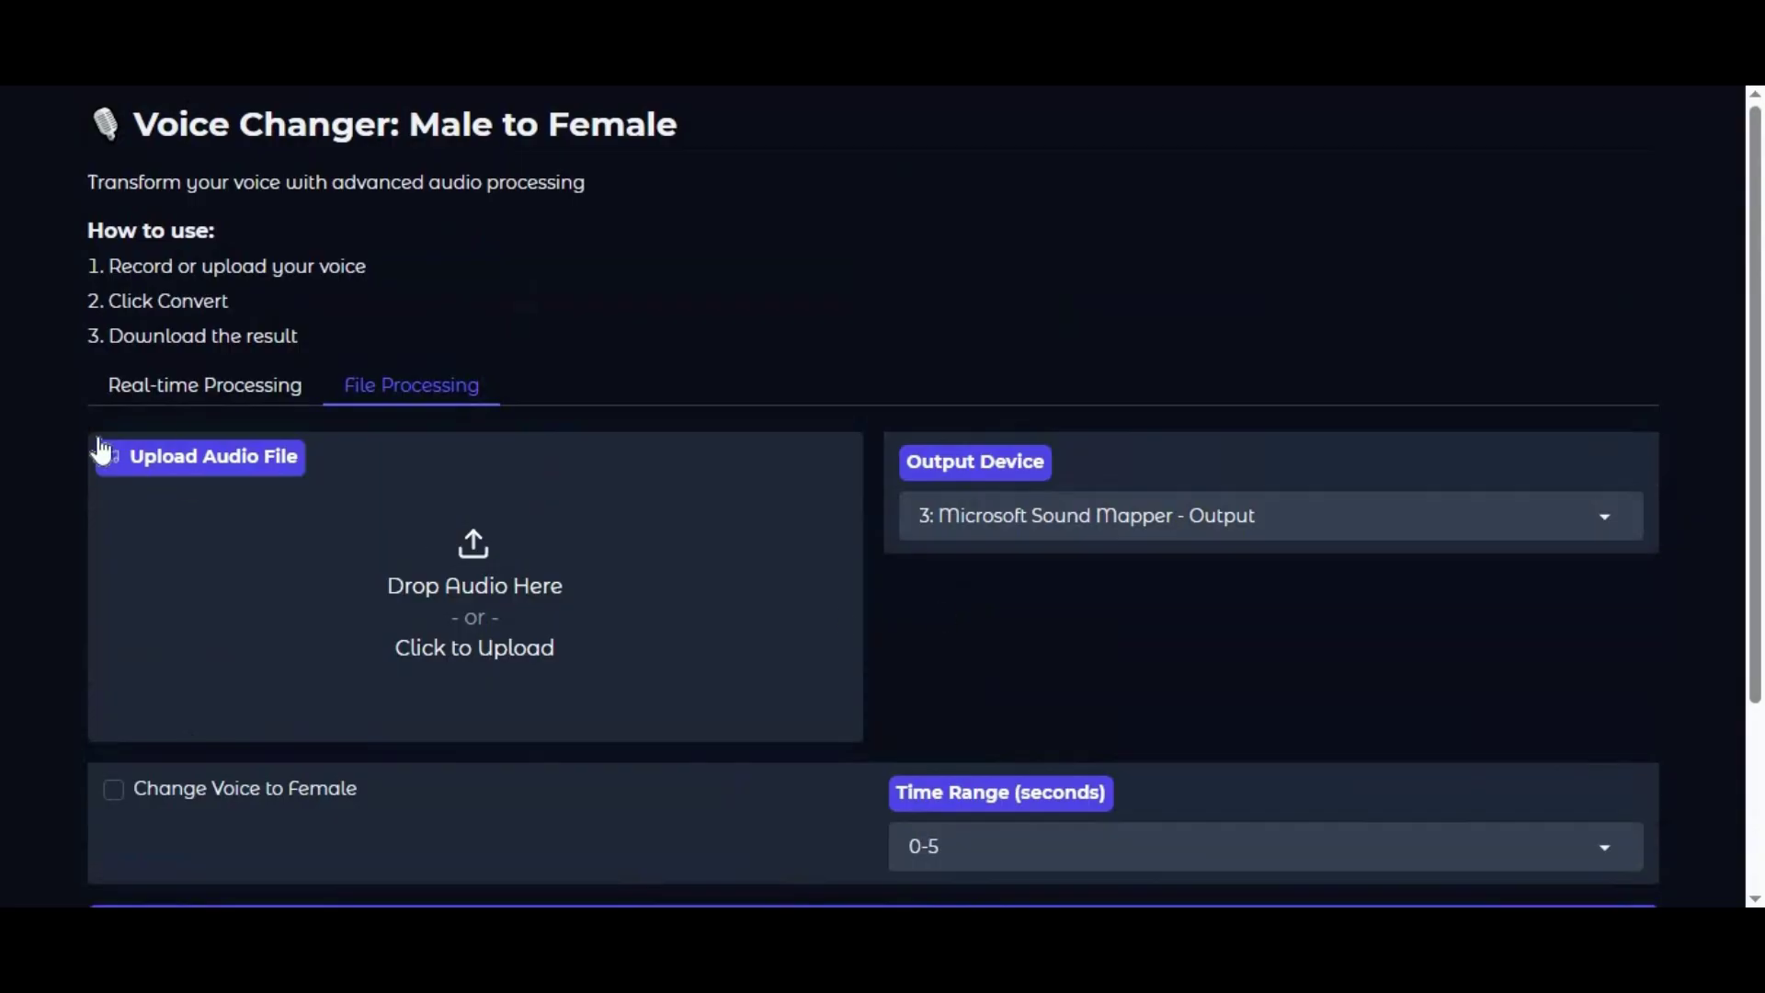
left_click(181, 398)
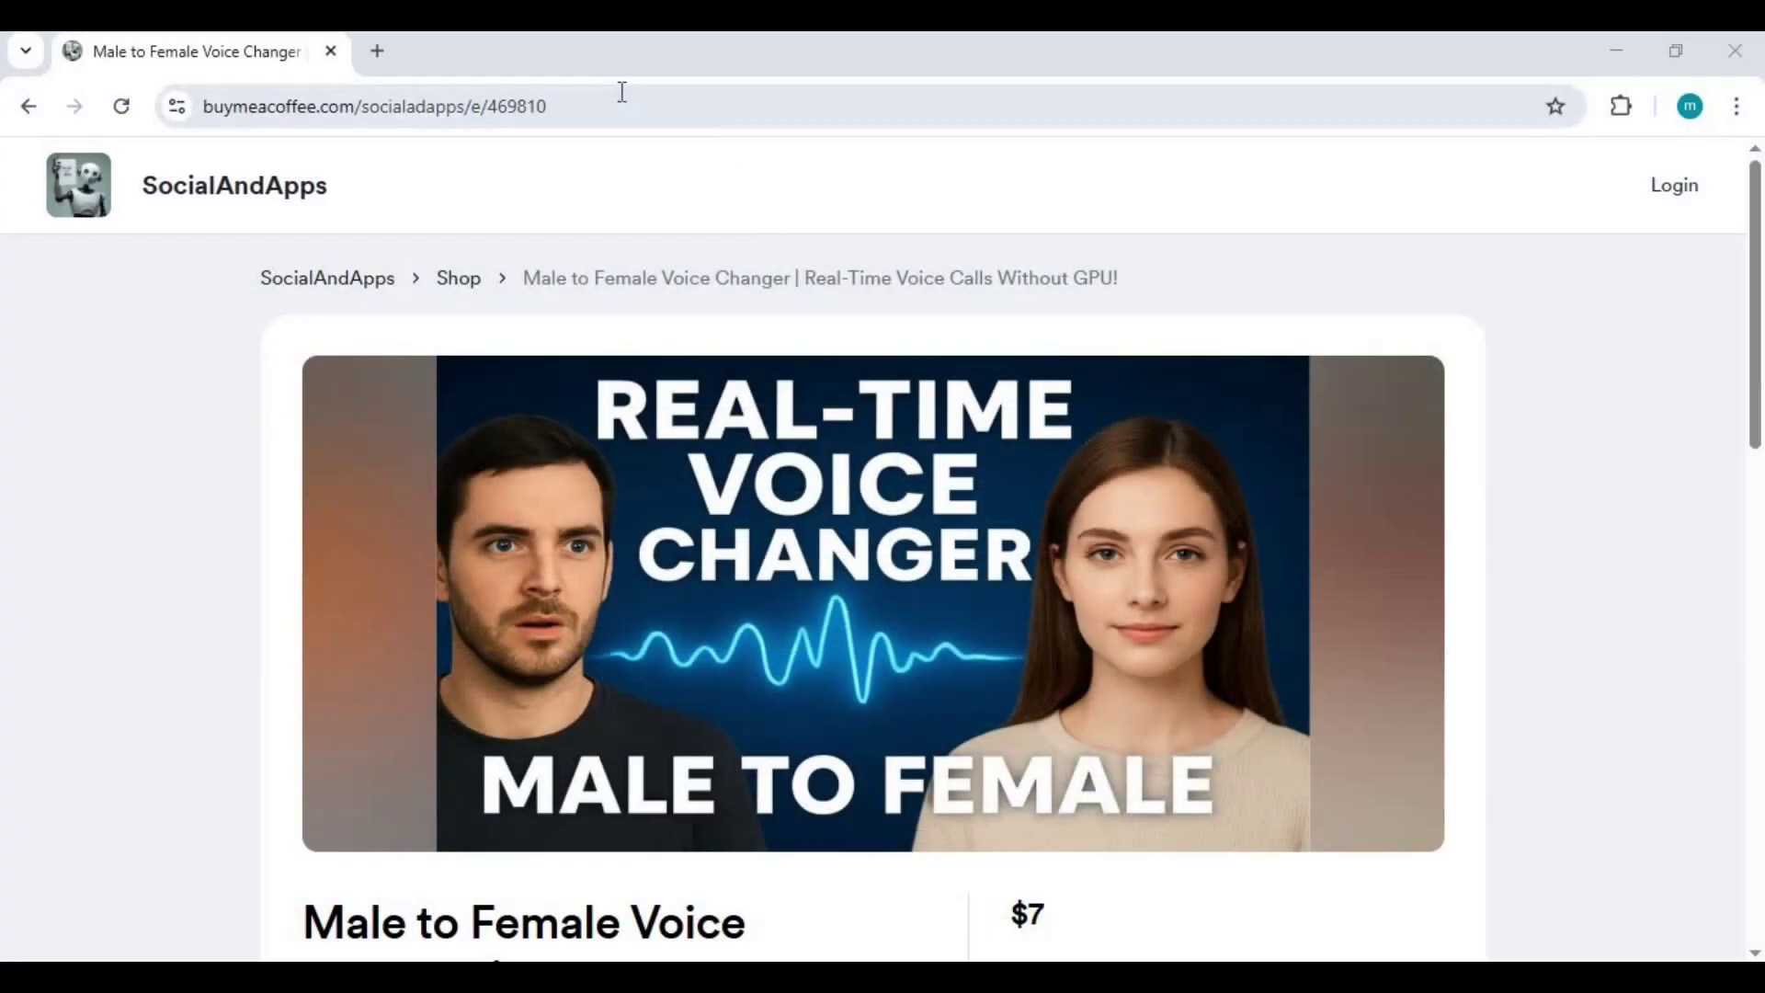
left_click(362, 110)
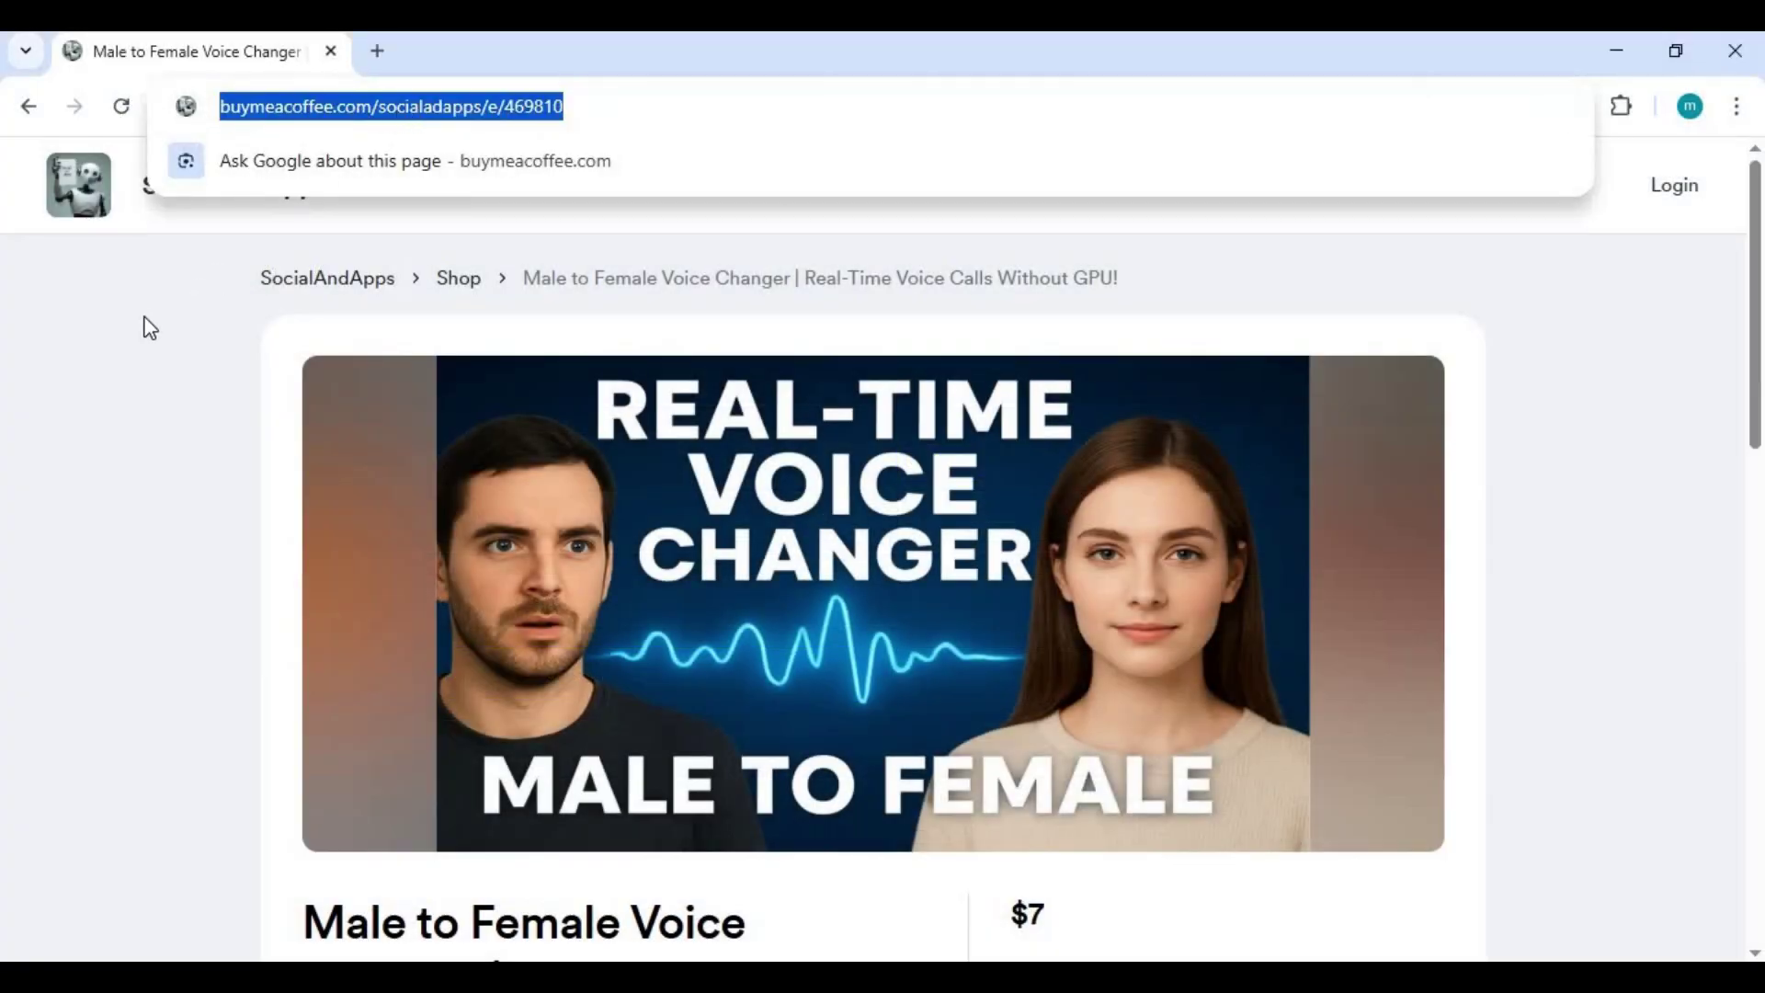
left_click(257, 351)
scroll(258, 350, "down", 5)
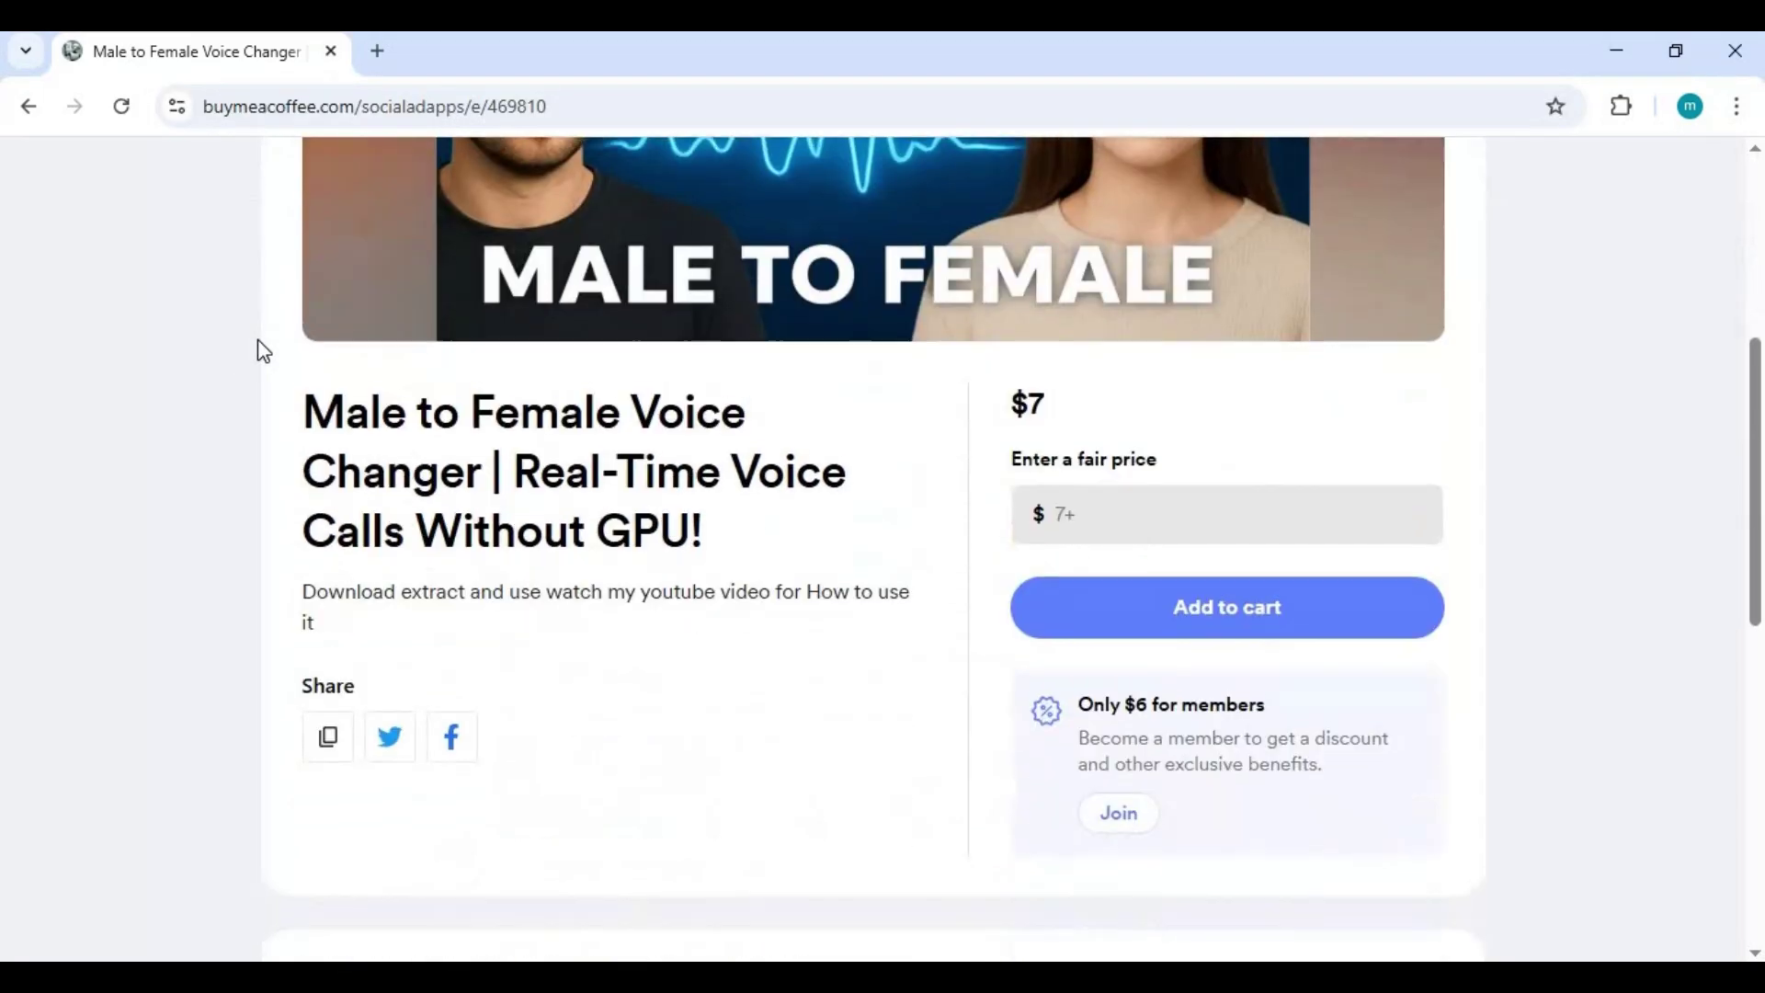
scroll(258, 340, "up", 5)
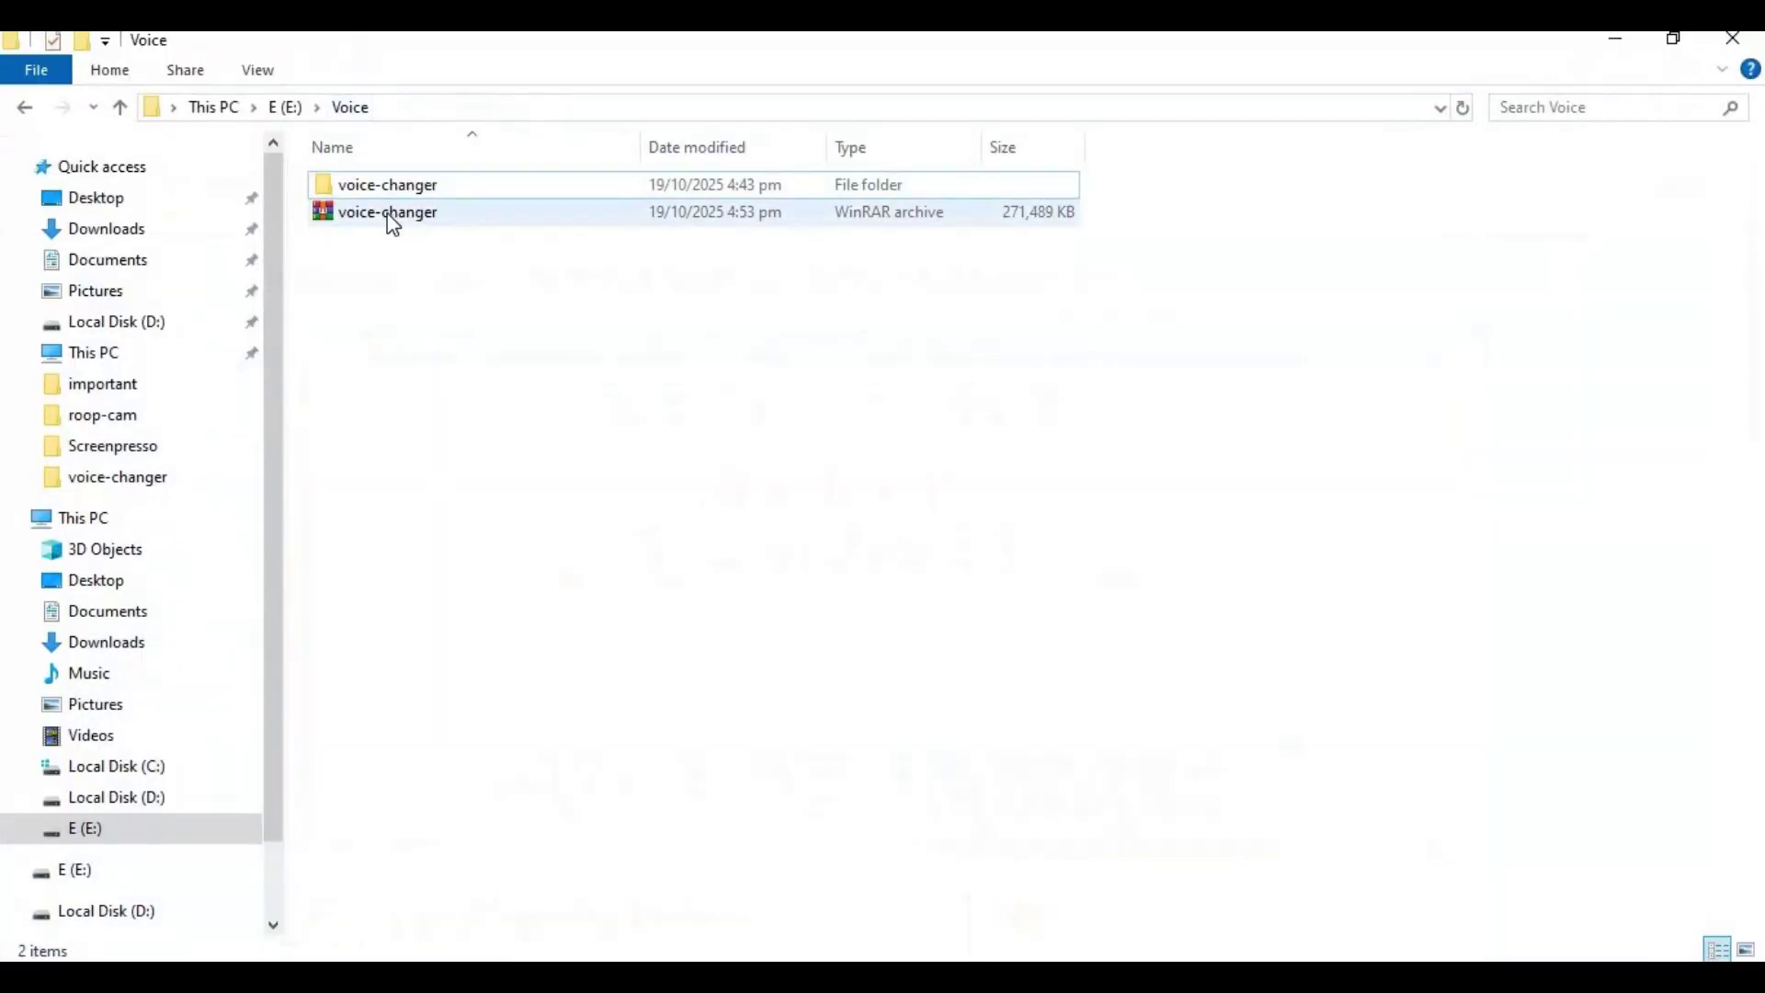
- Check the voice-changer archive's actions and close them without extracting anything
left_click(391, 221)
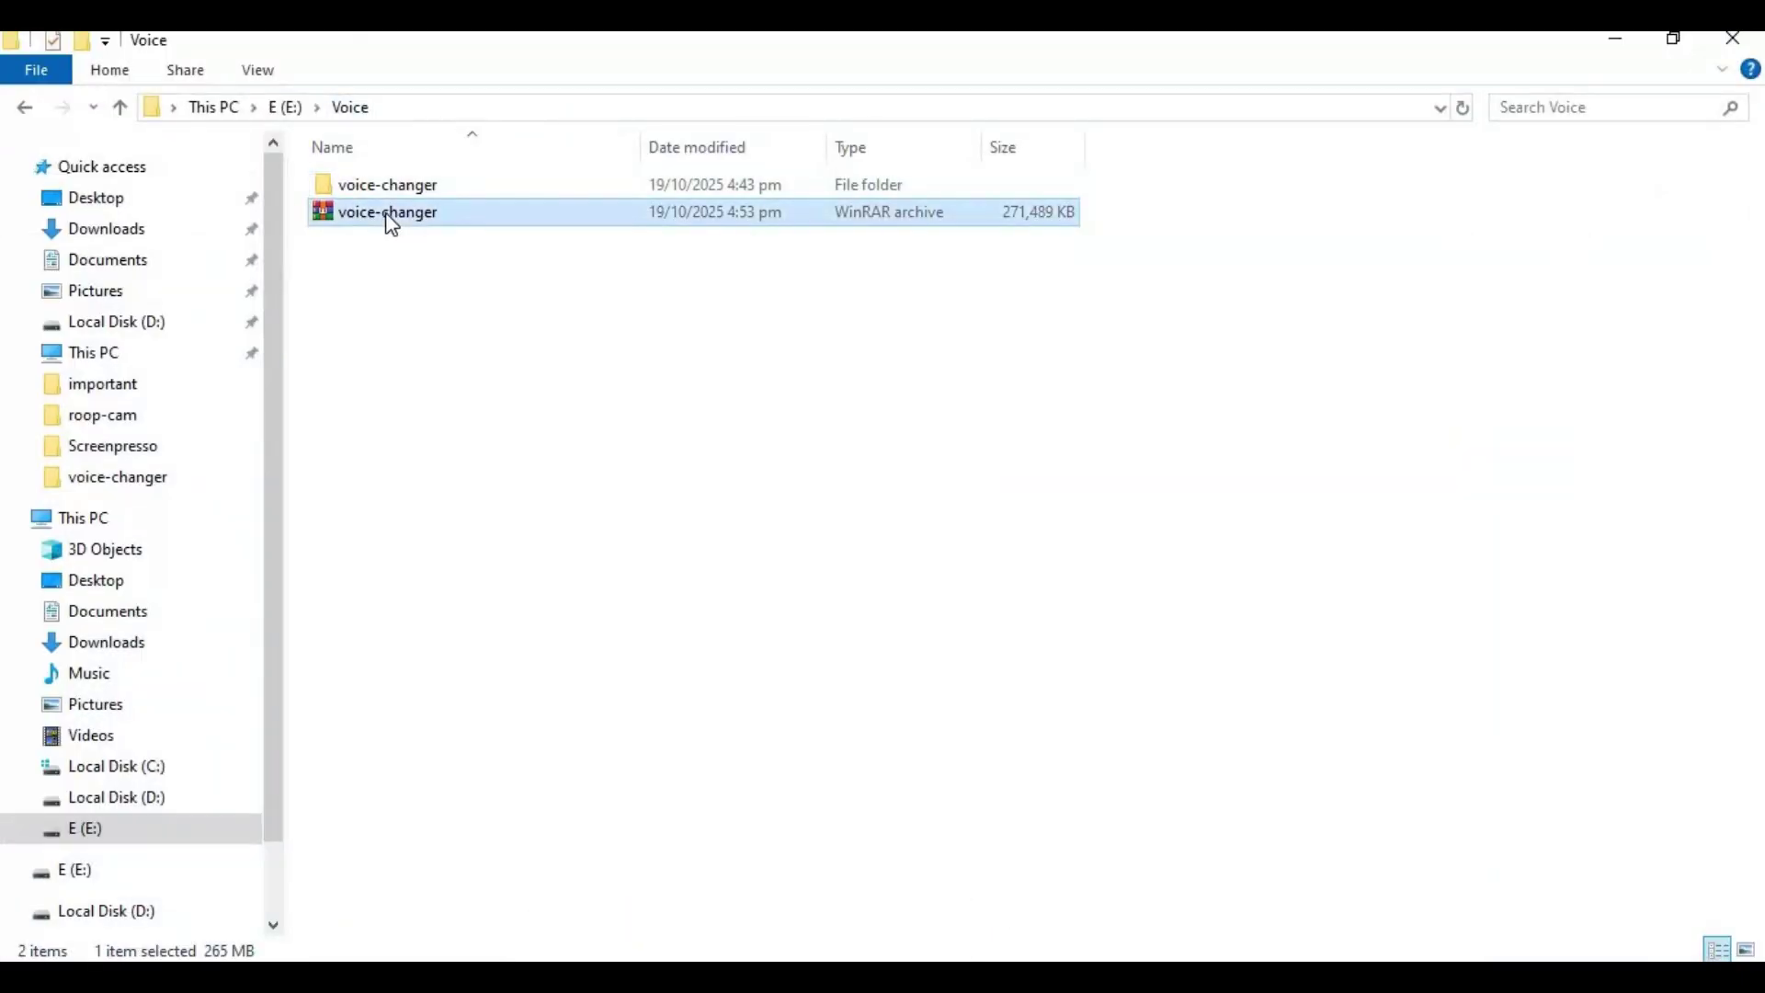
right_click(390, 219)
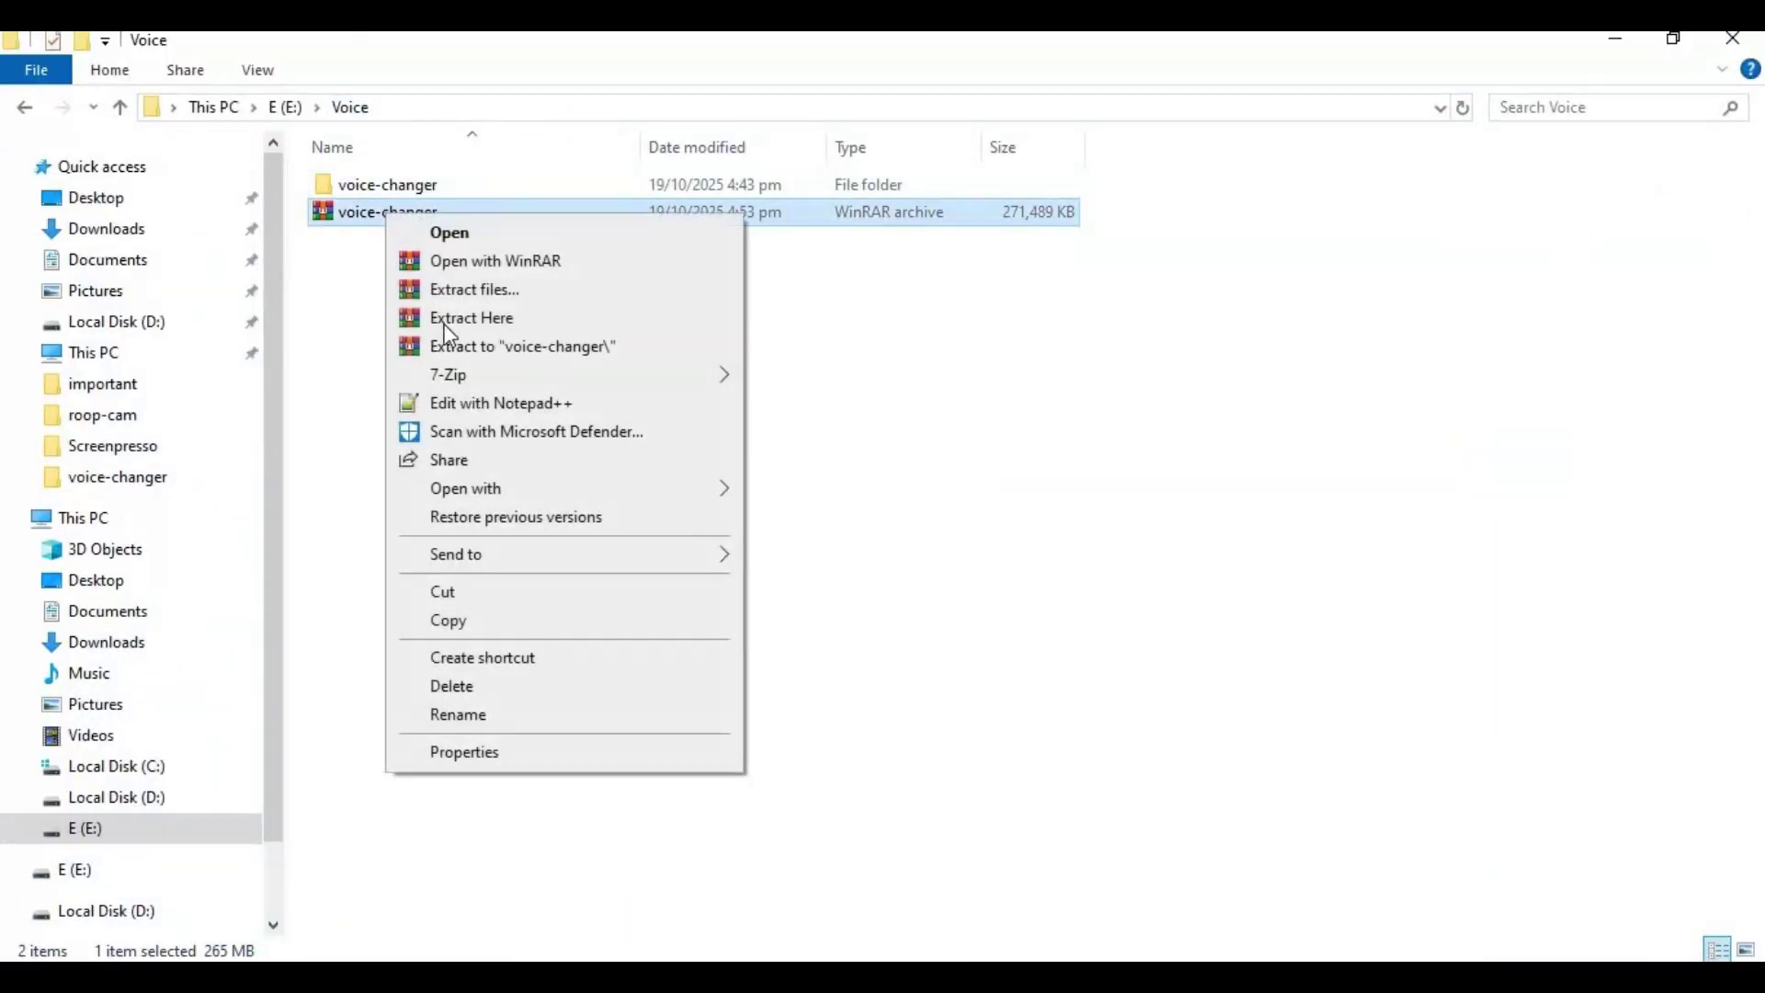
mouse_move(533, 377)
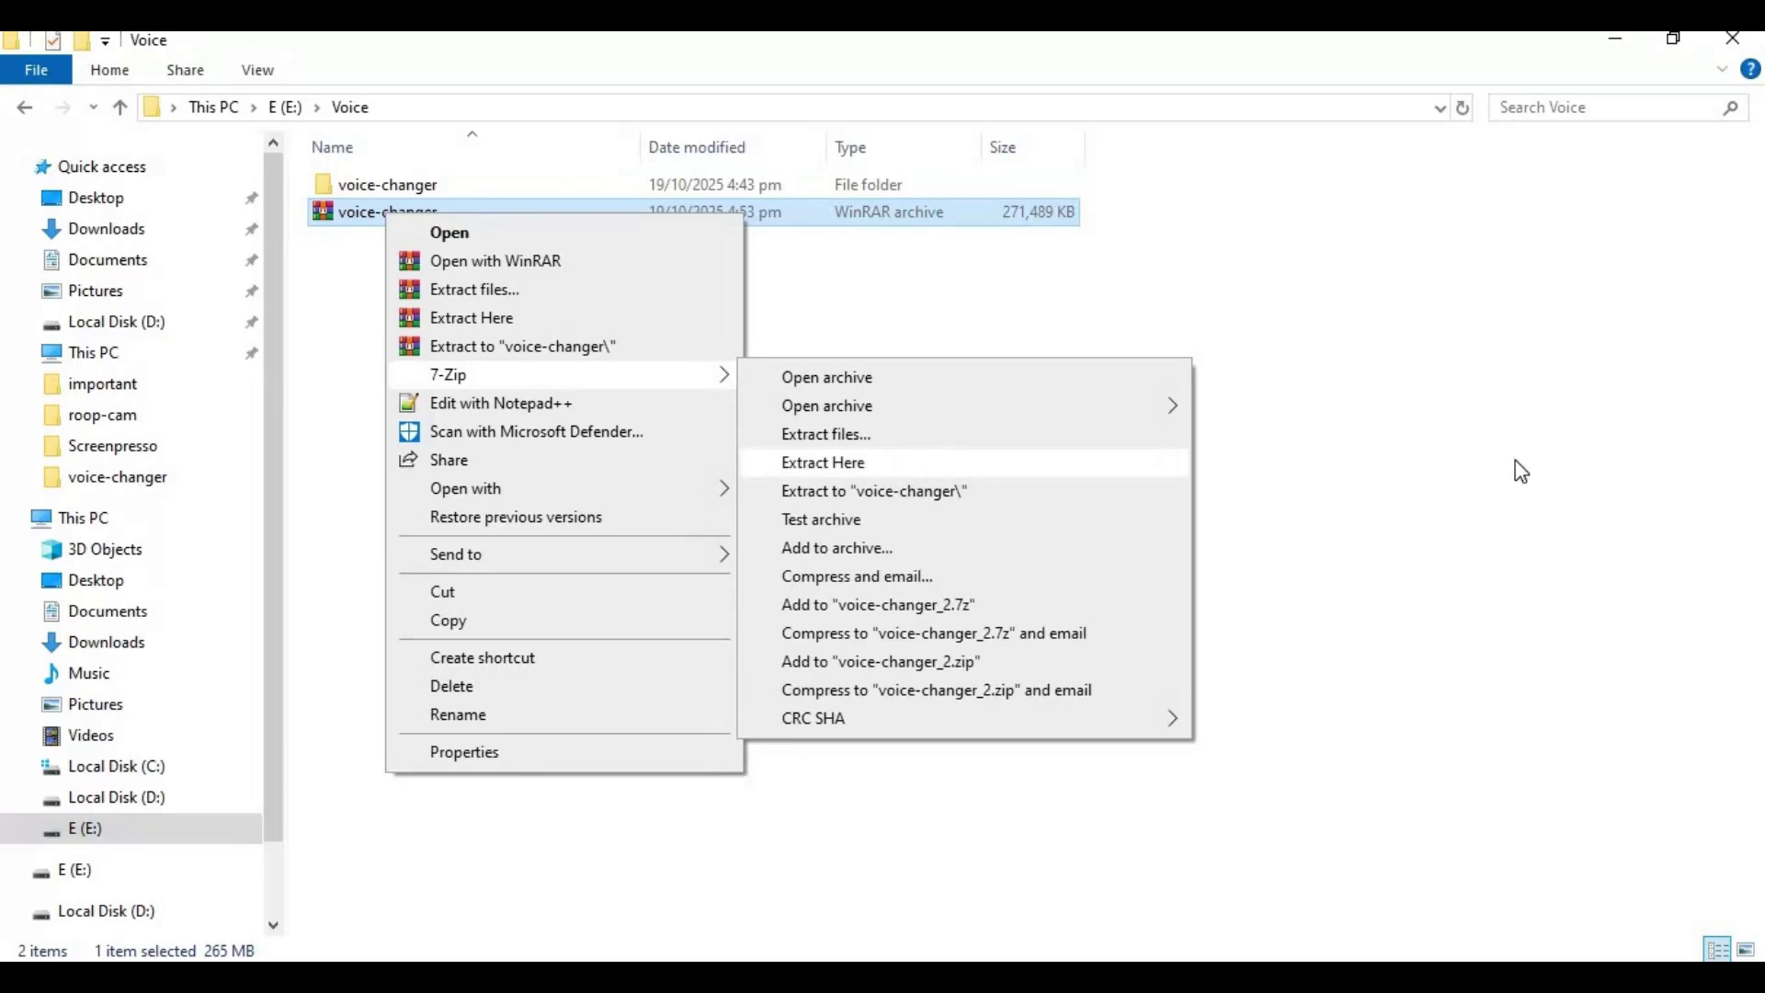
left_click(960, 295)
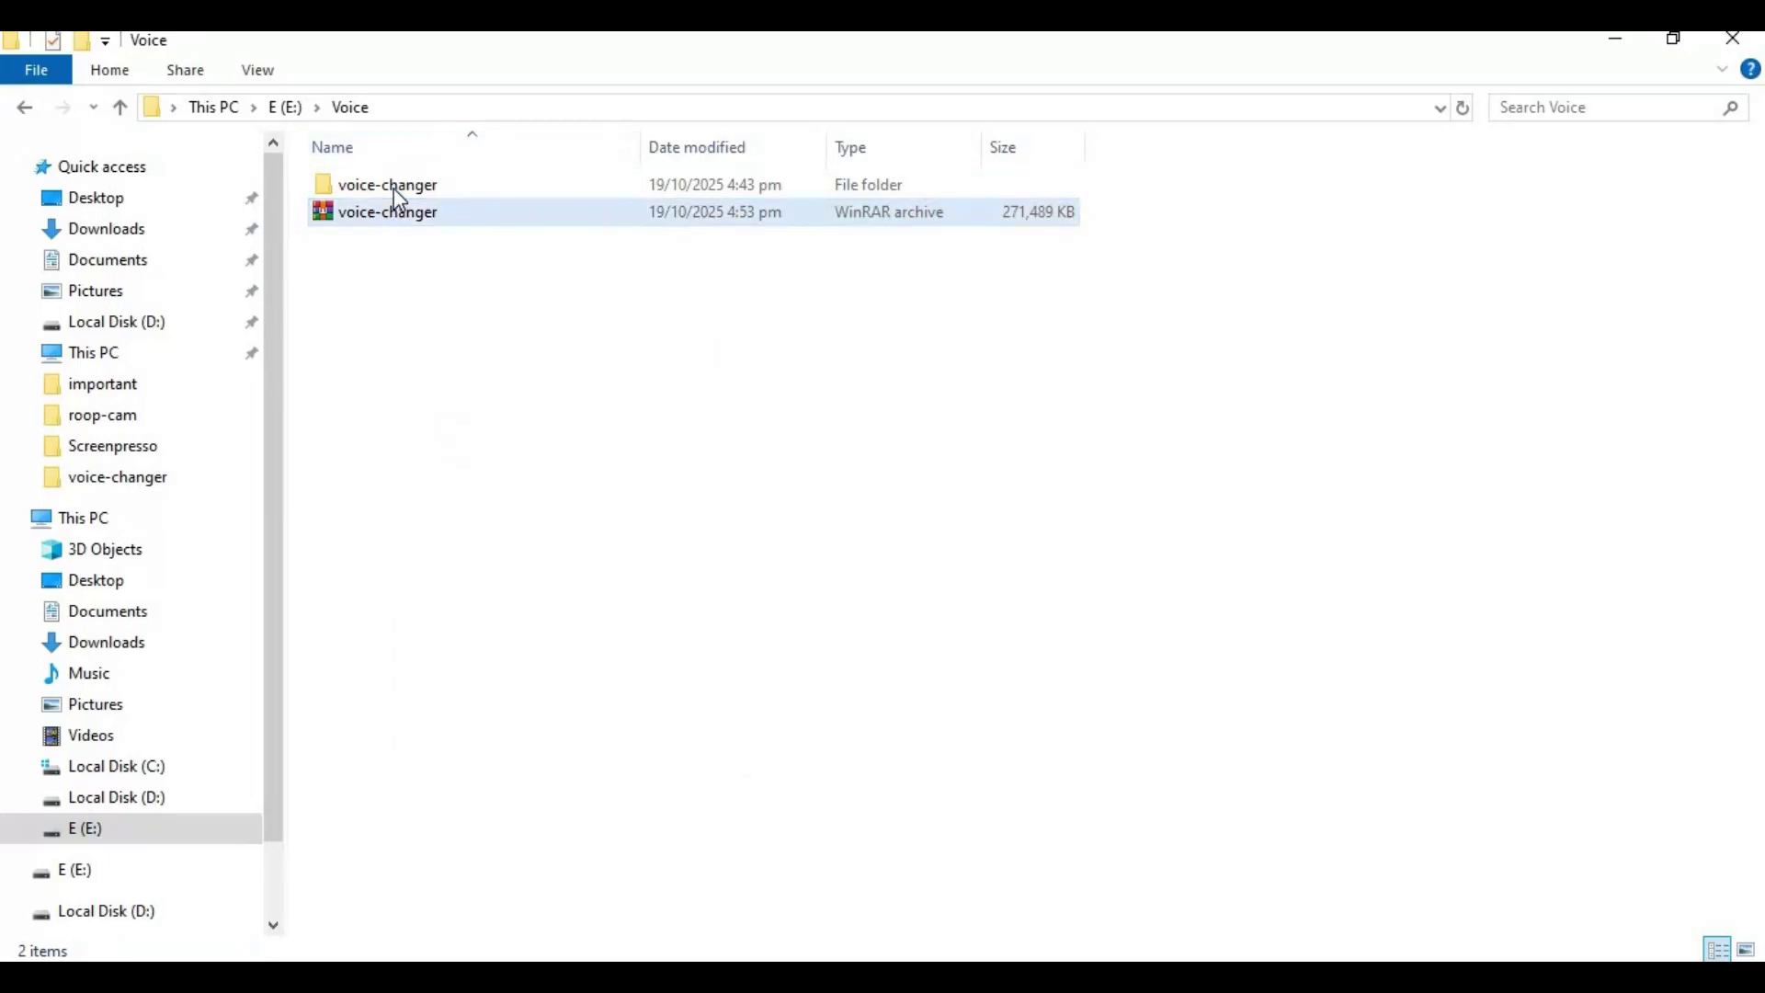
- Open the extracted voice-changer folder and run start_portable_amd
double_click(396, 188)
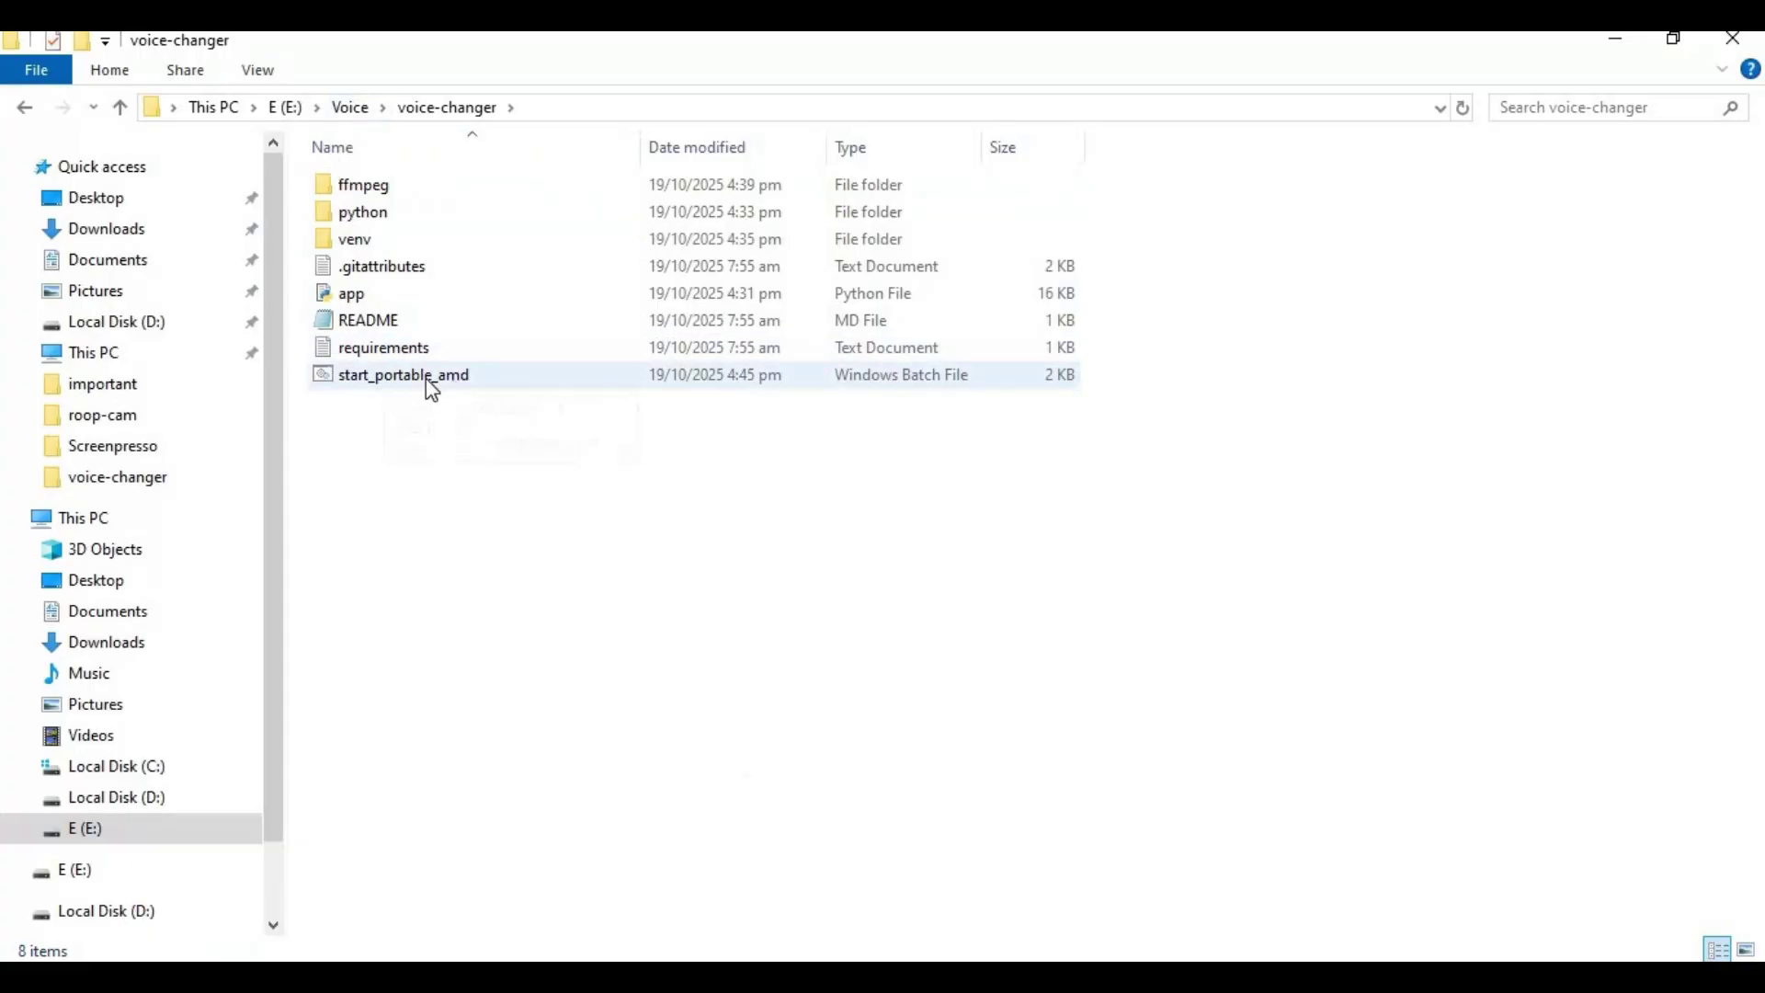
left_click(466, 385)
double_click(468, 388)
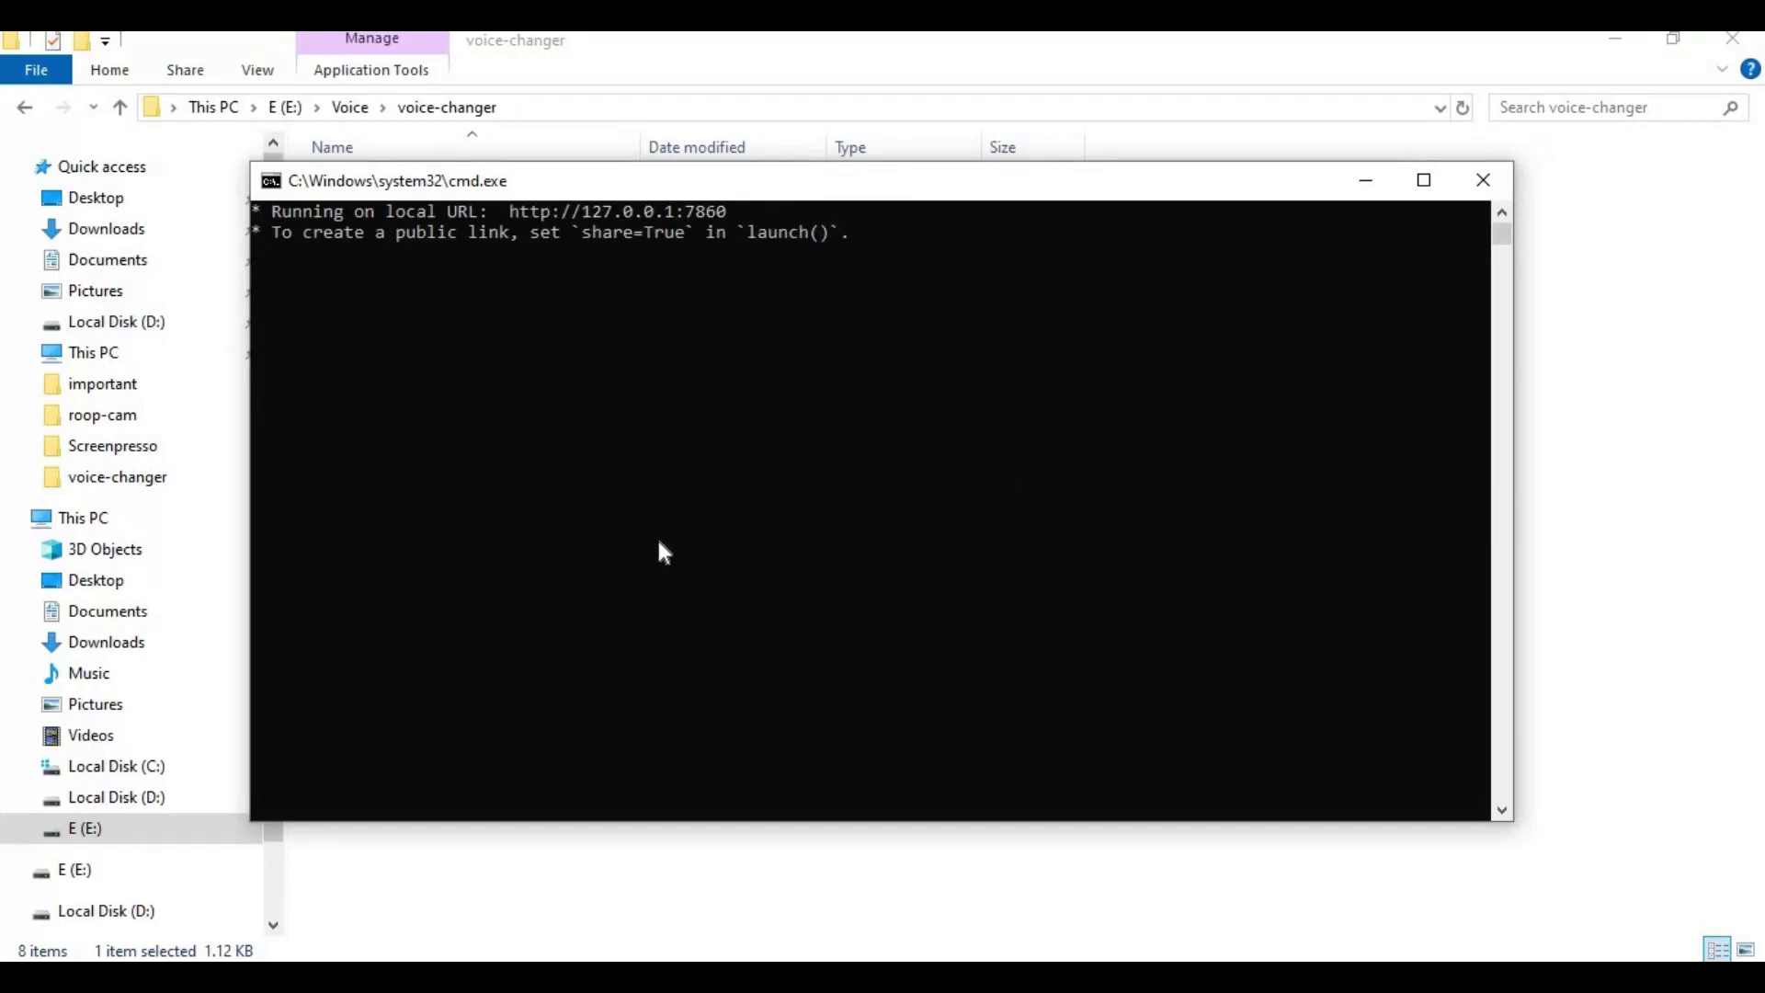
left_click_drag(731, 212, 506, 210)
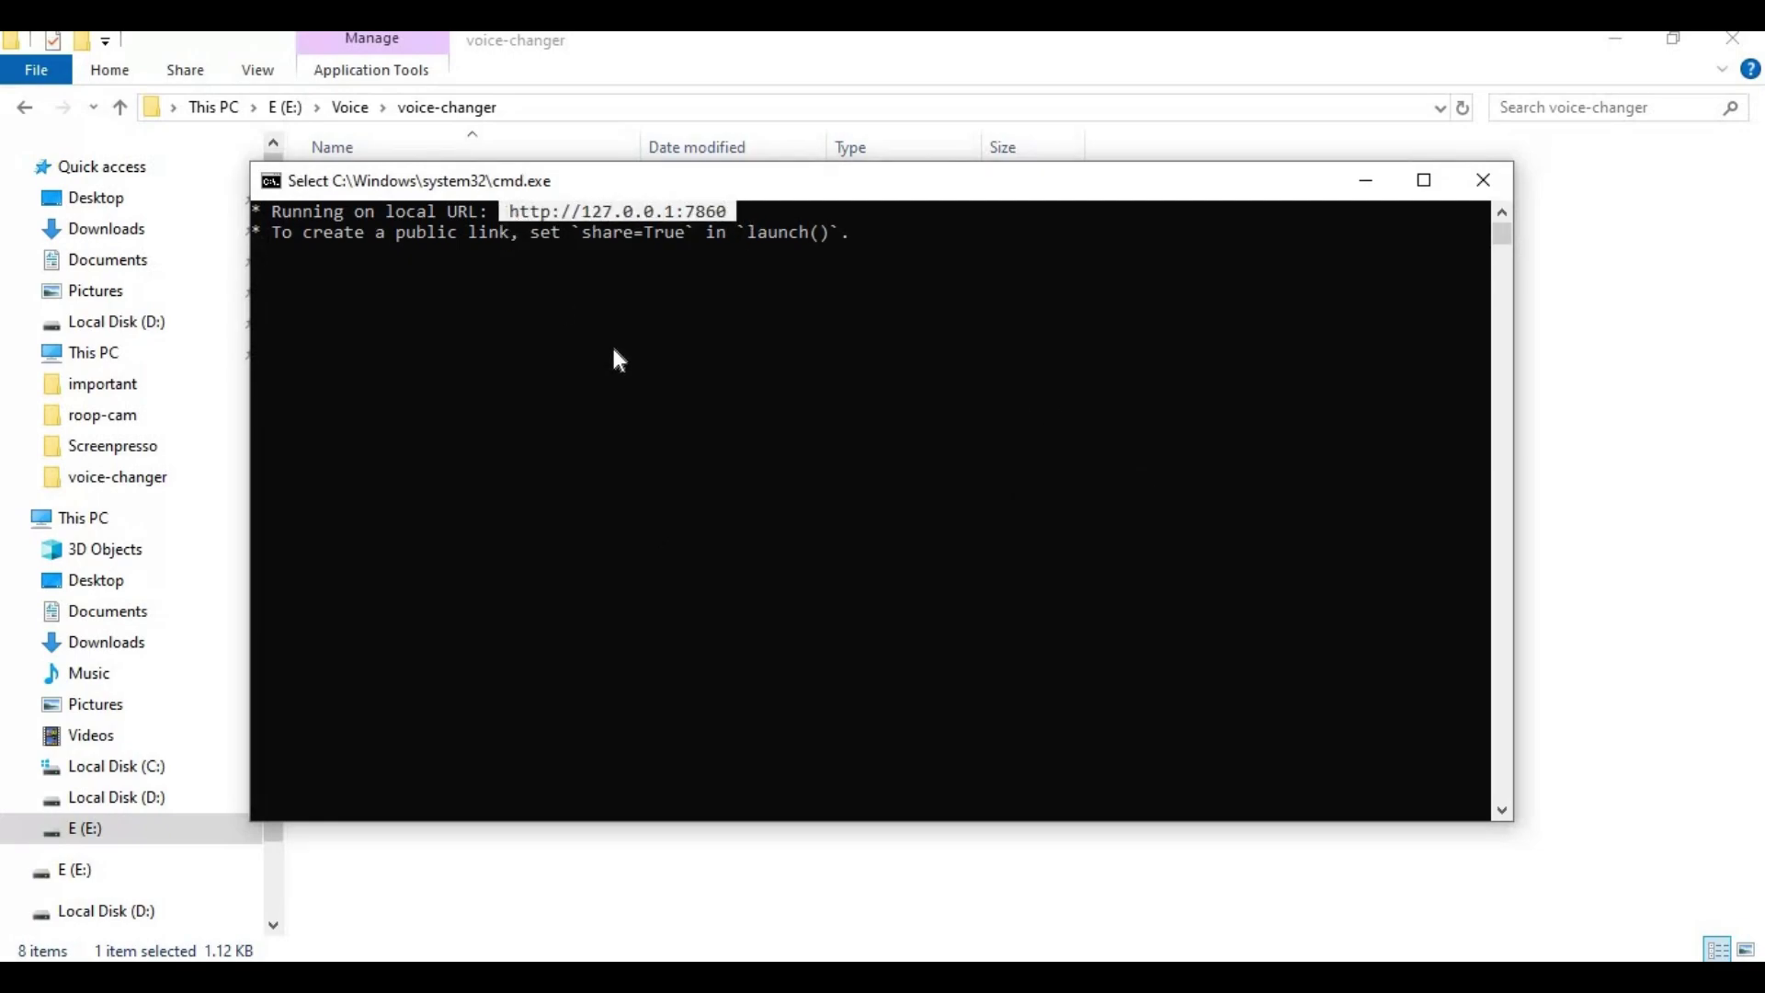
key("ctrl+c")
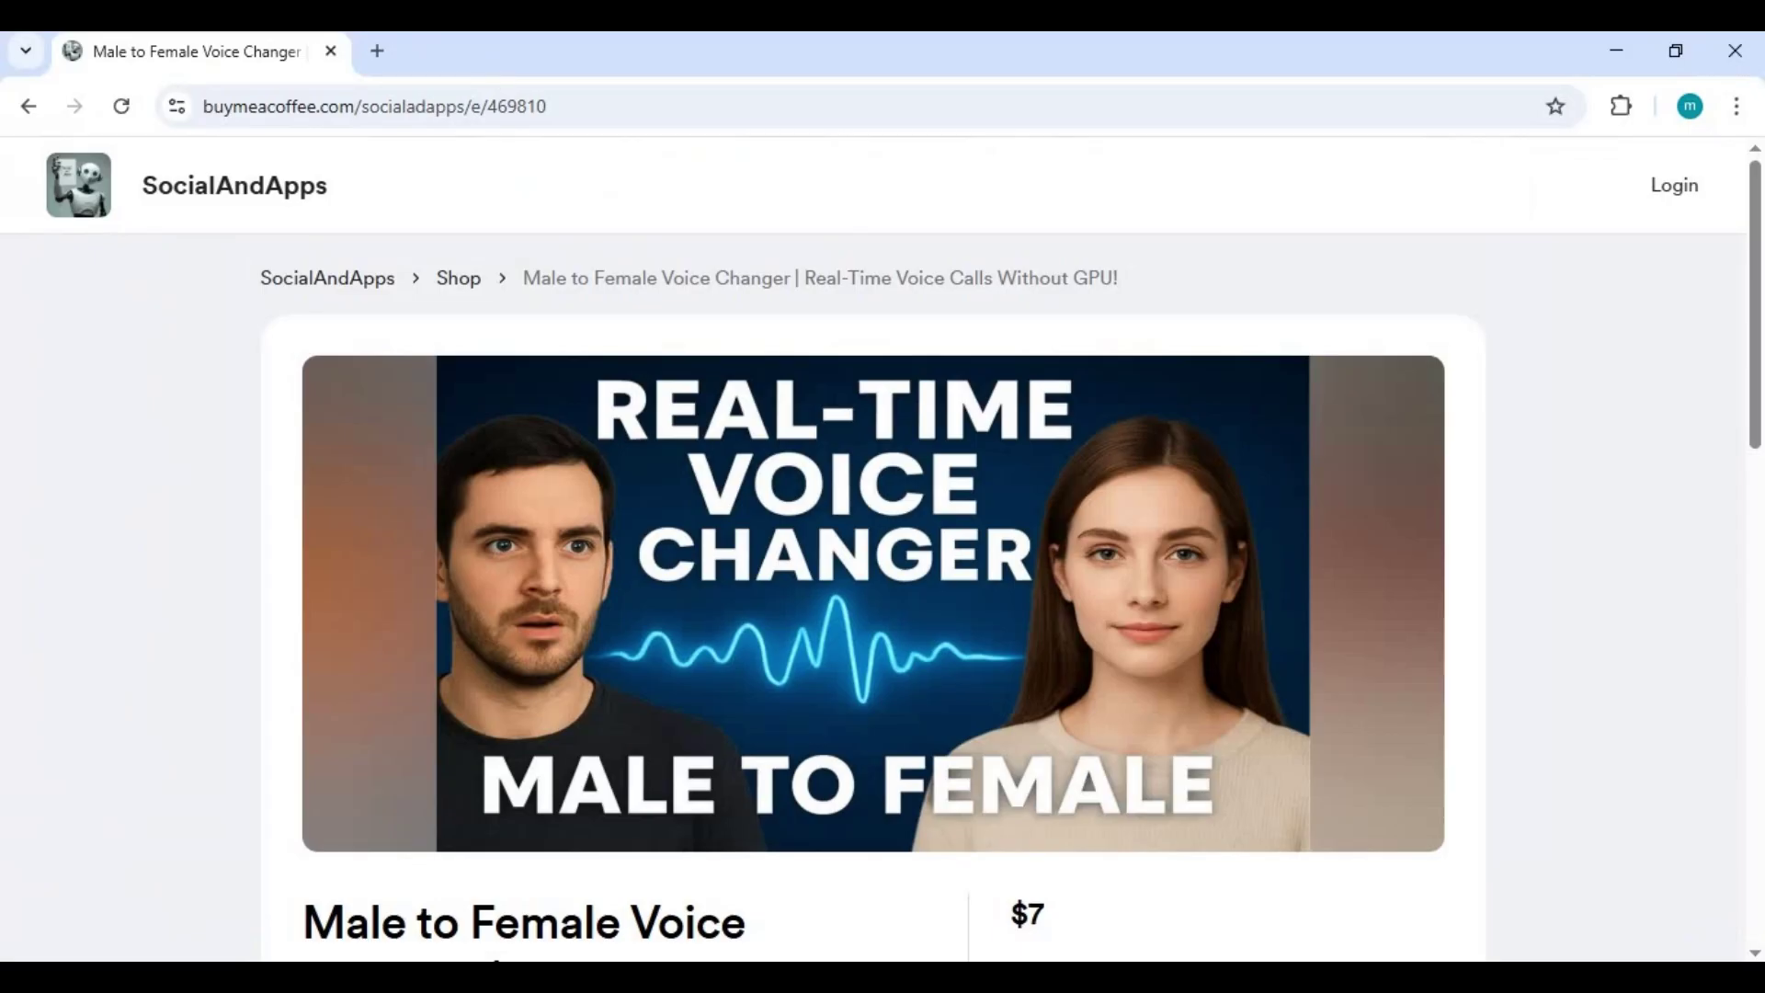
left_click(375, 55)
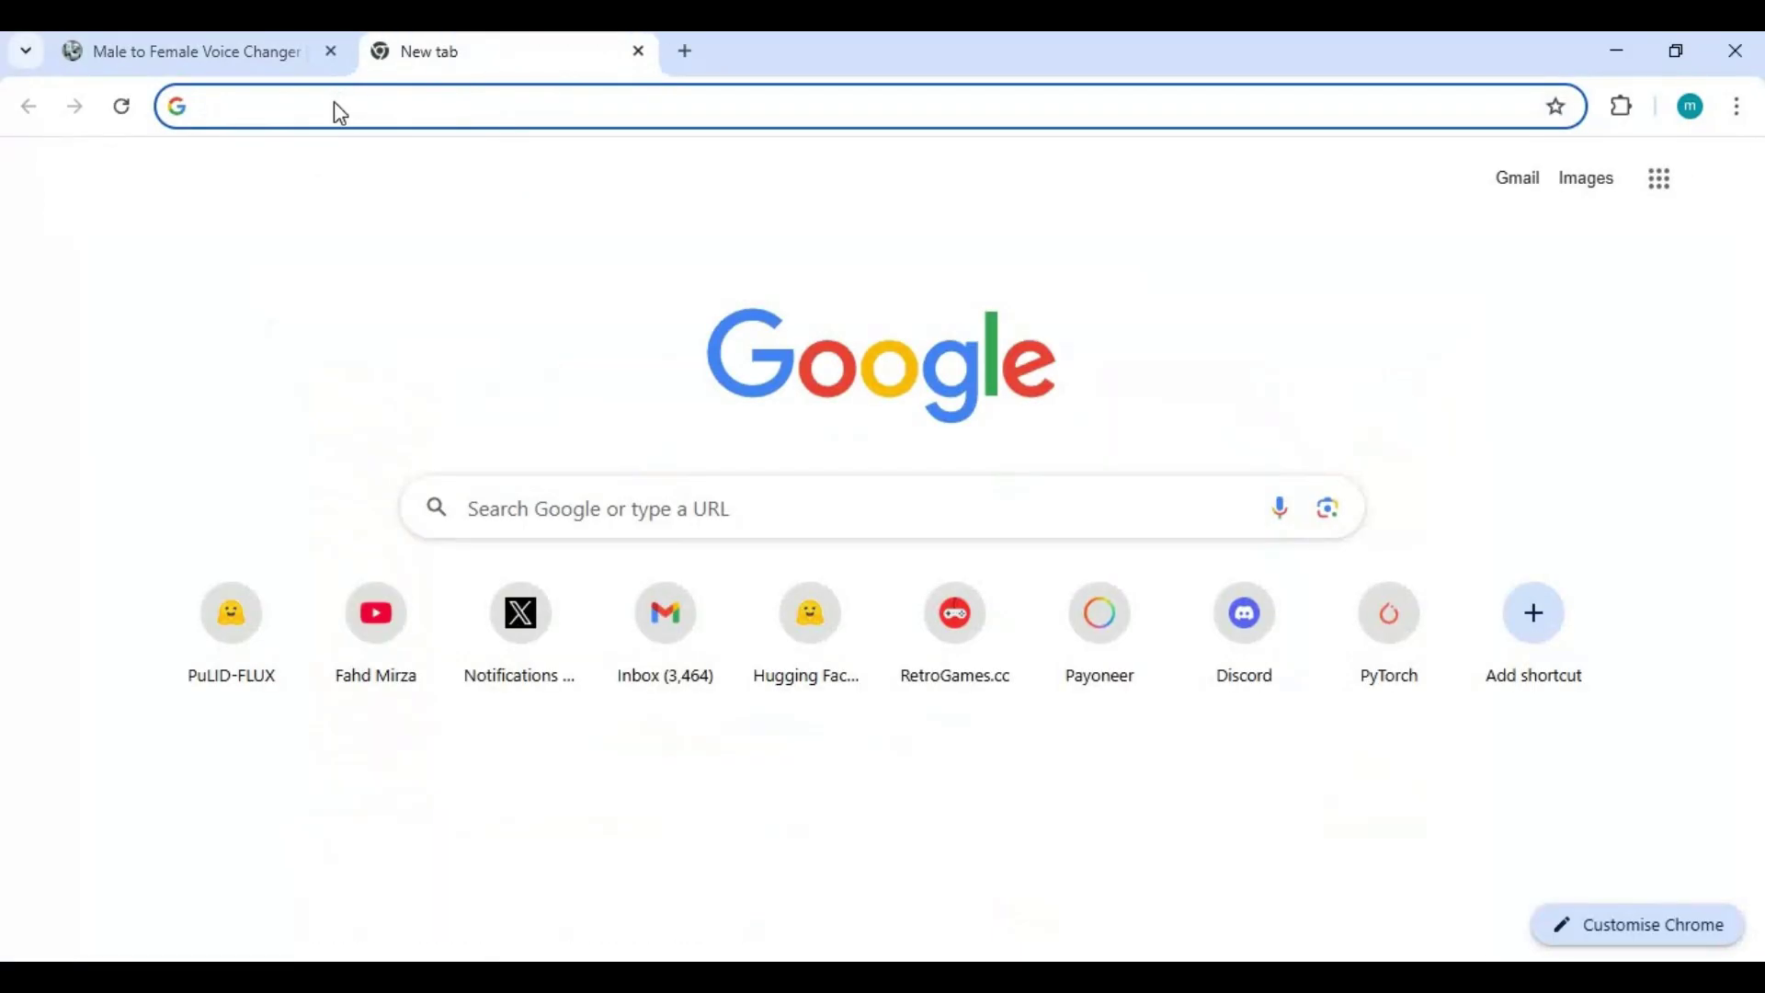
right_click(334, 103)
left_click(432, 323)
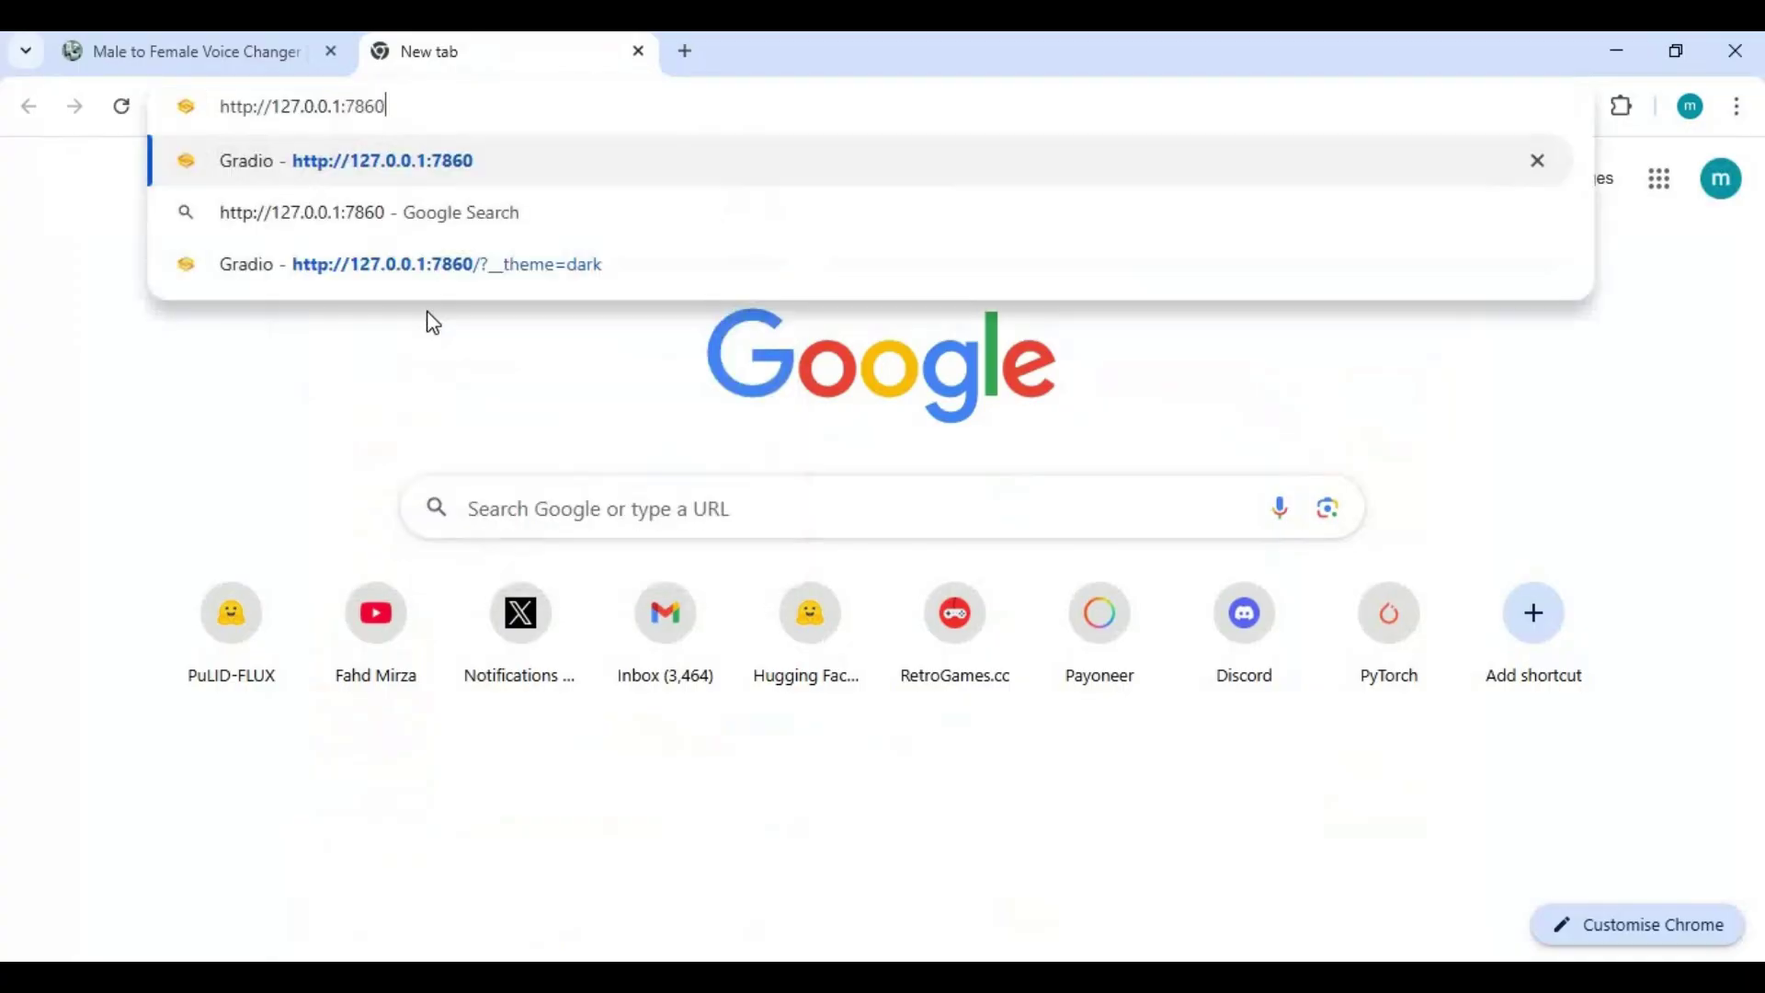
key("Return")
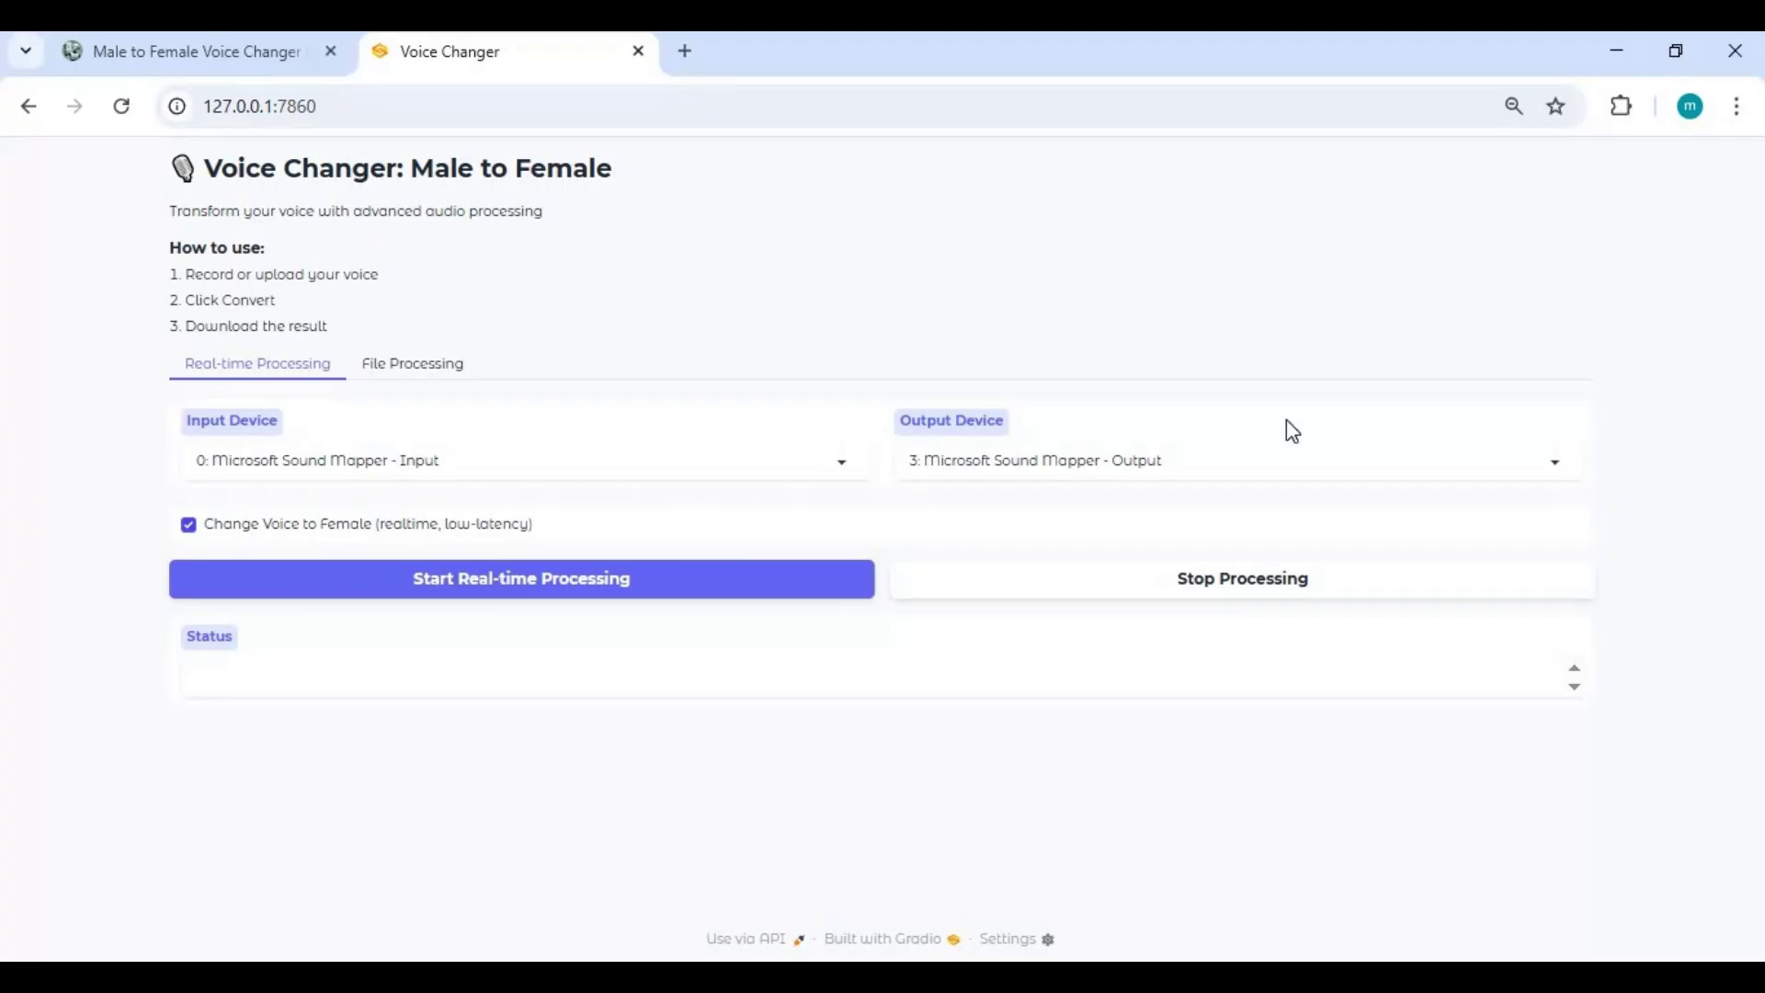
- Raise Chrome's page zoom to 100% for the Voice Changer page
left_click(1736, 105)
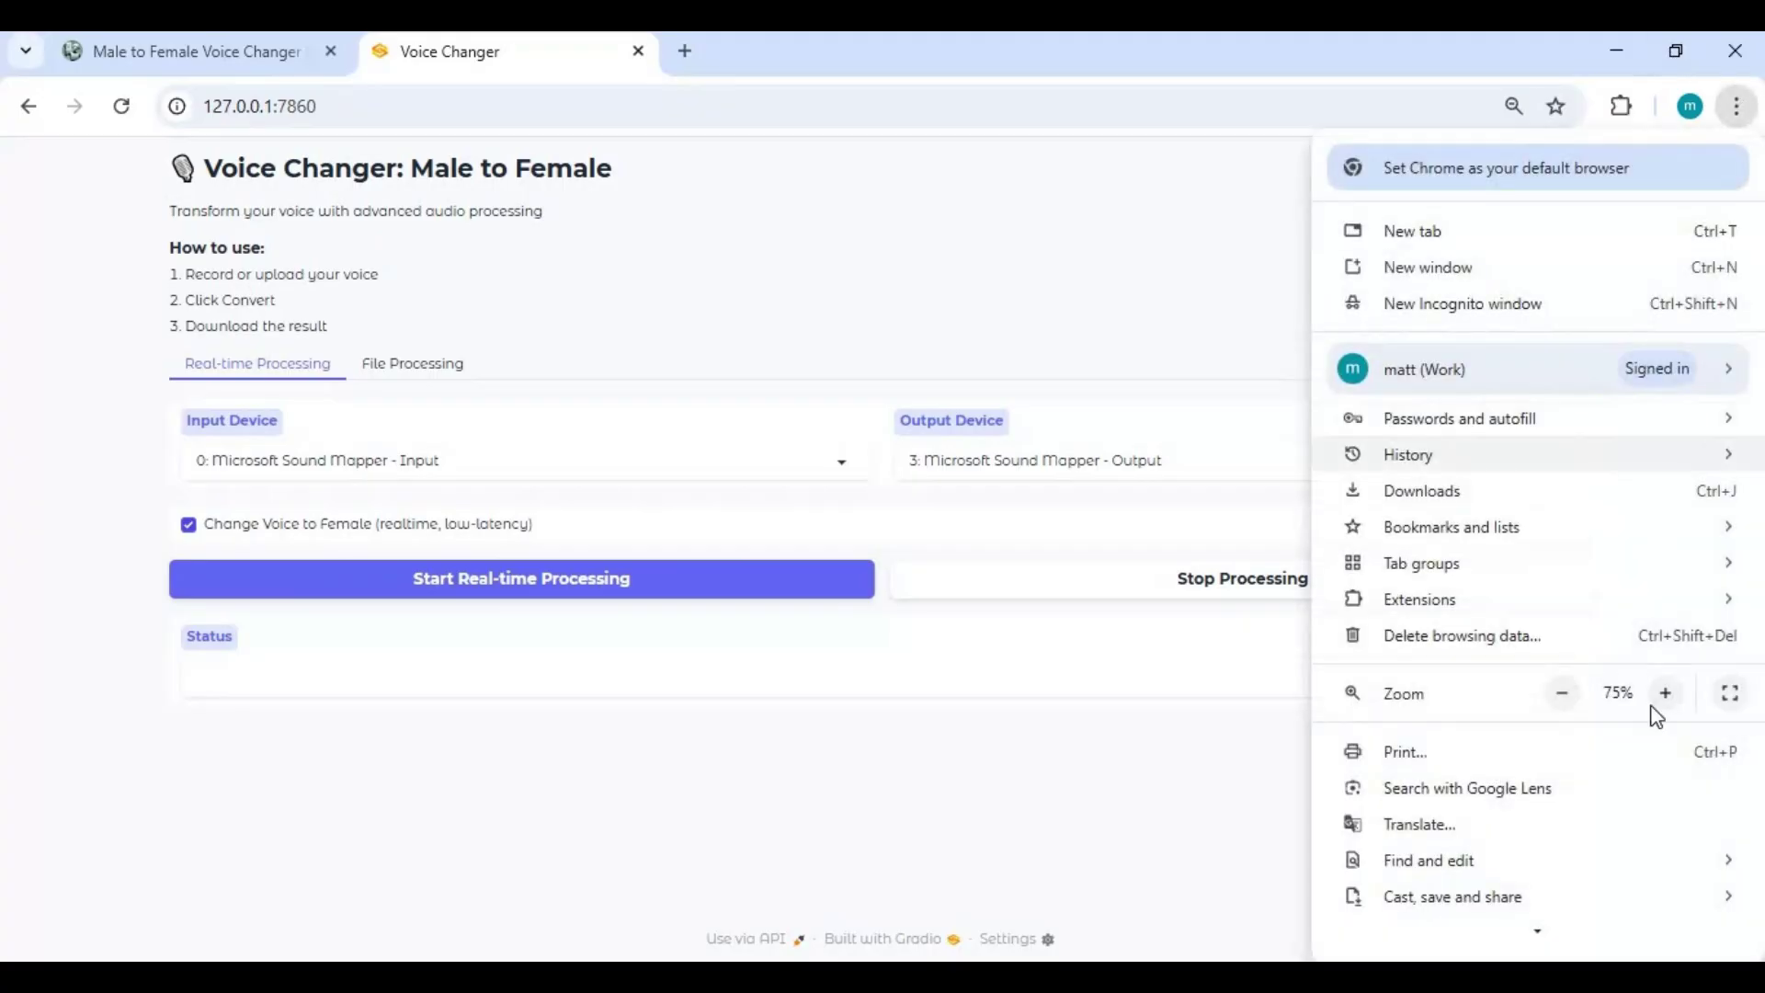
left_click(1666, 693)
left_click(1666, 694)
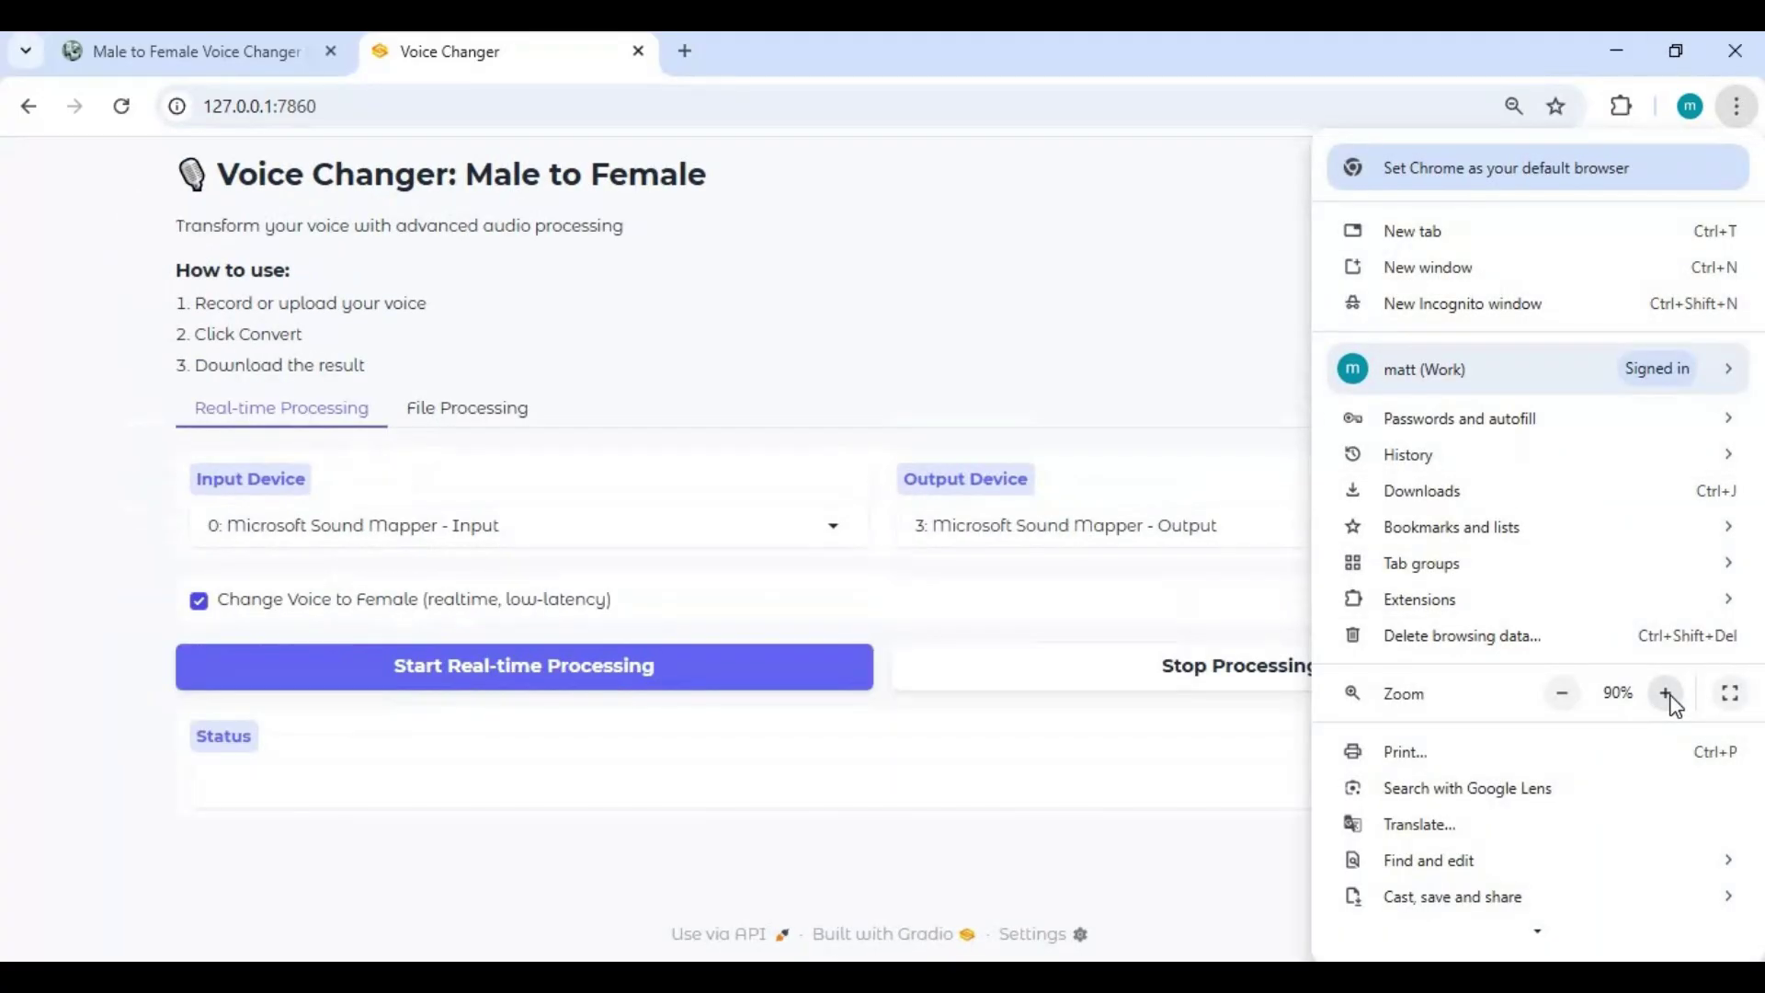
left_click(1666, 694)
left_click(286, 377)
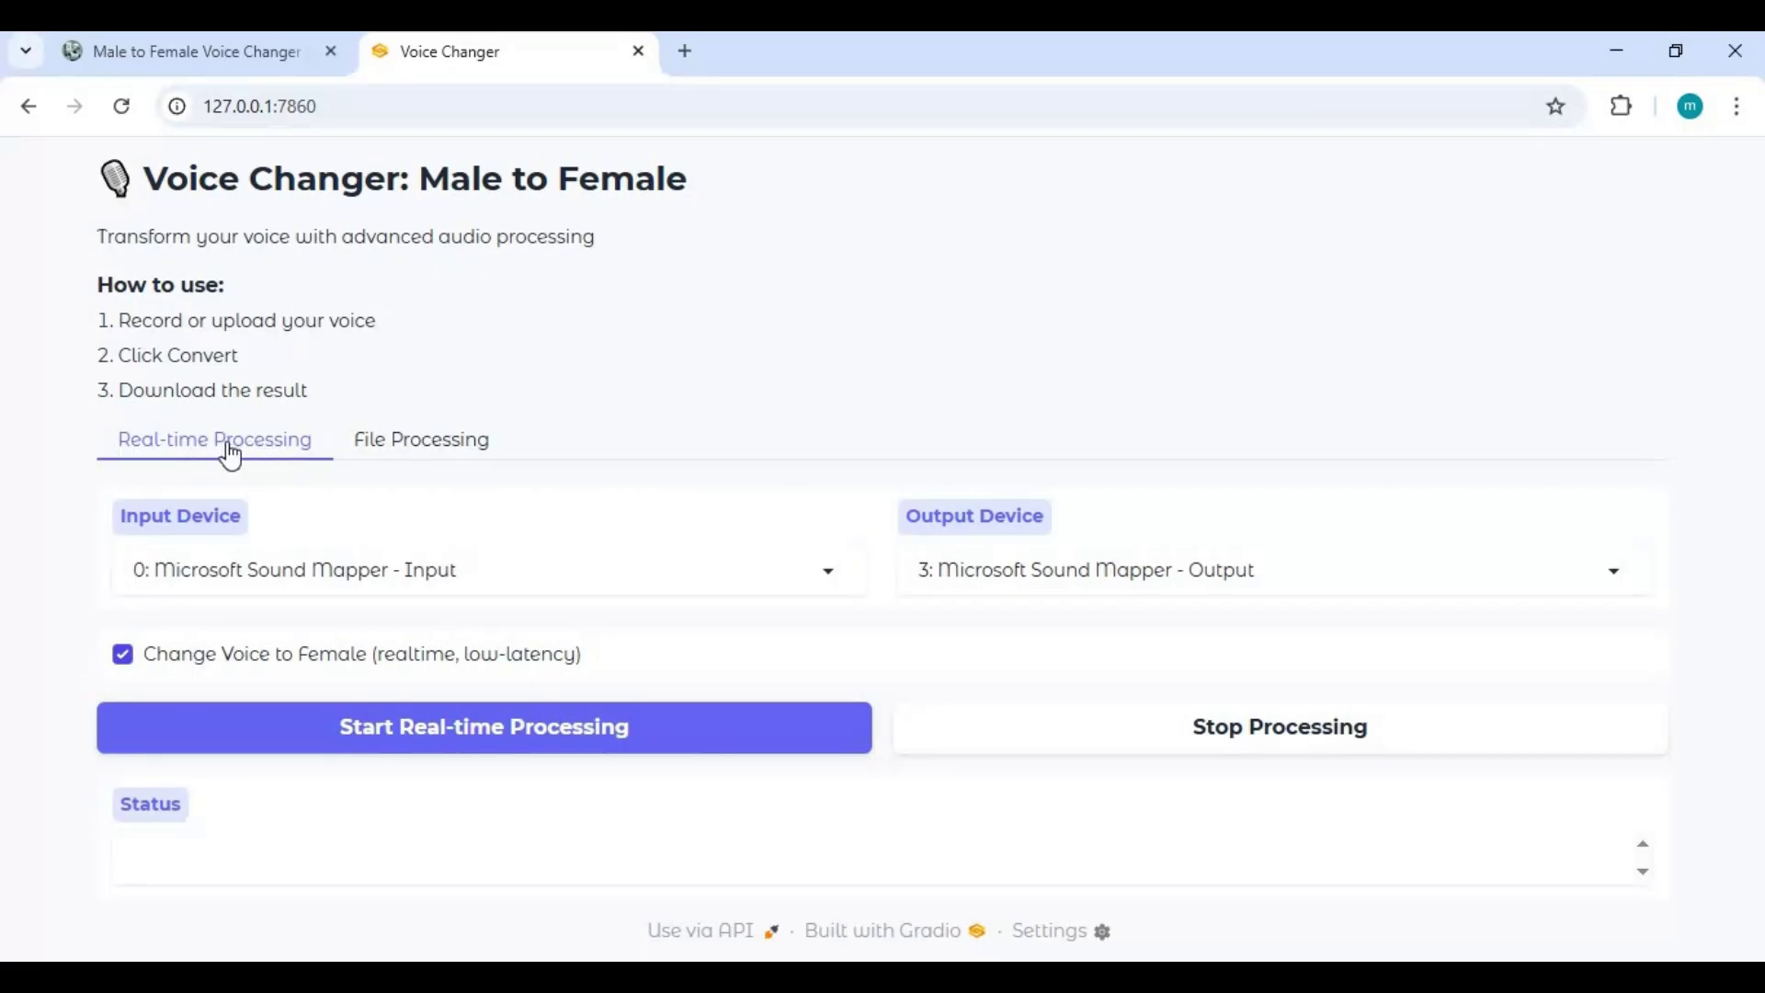
- Set input device to 2: ManyCam Virtual Mic and output to 7: CABLE Input (VB-Audio)
left_click(330, 575)
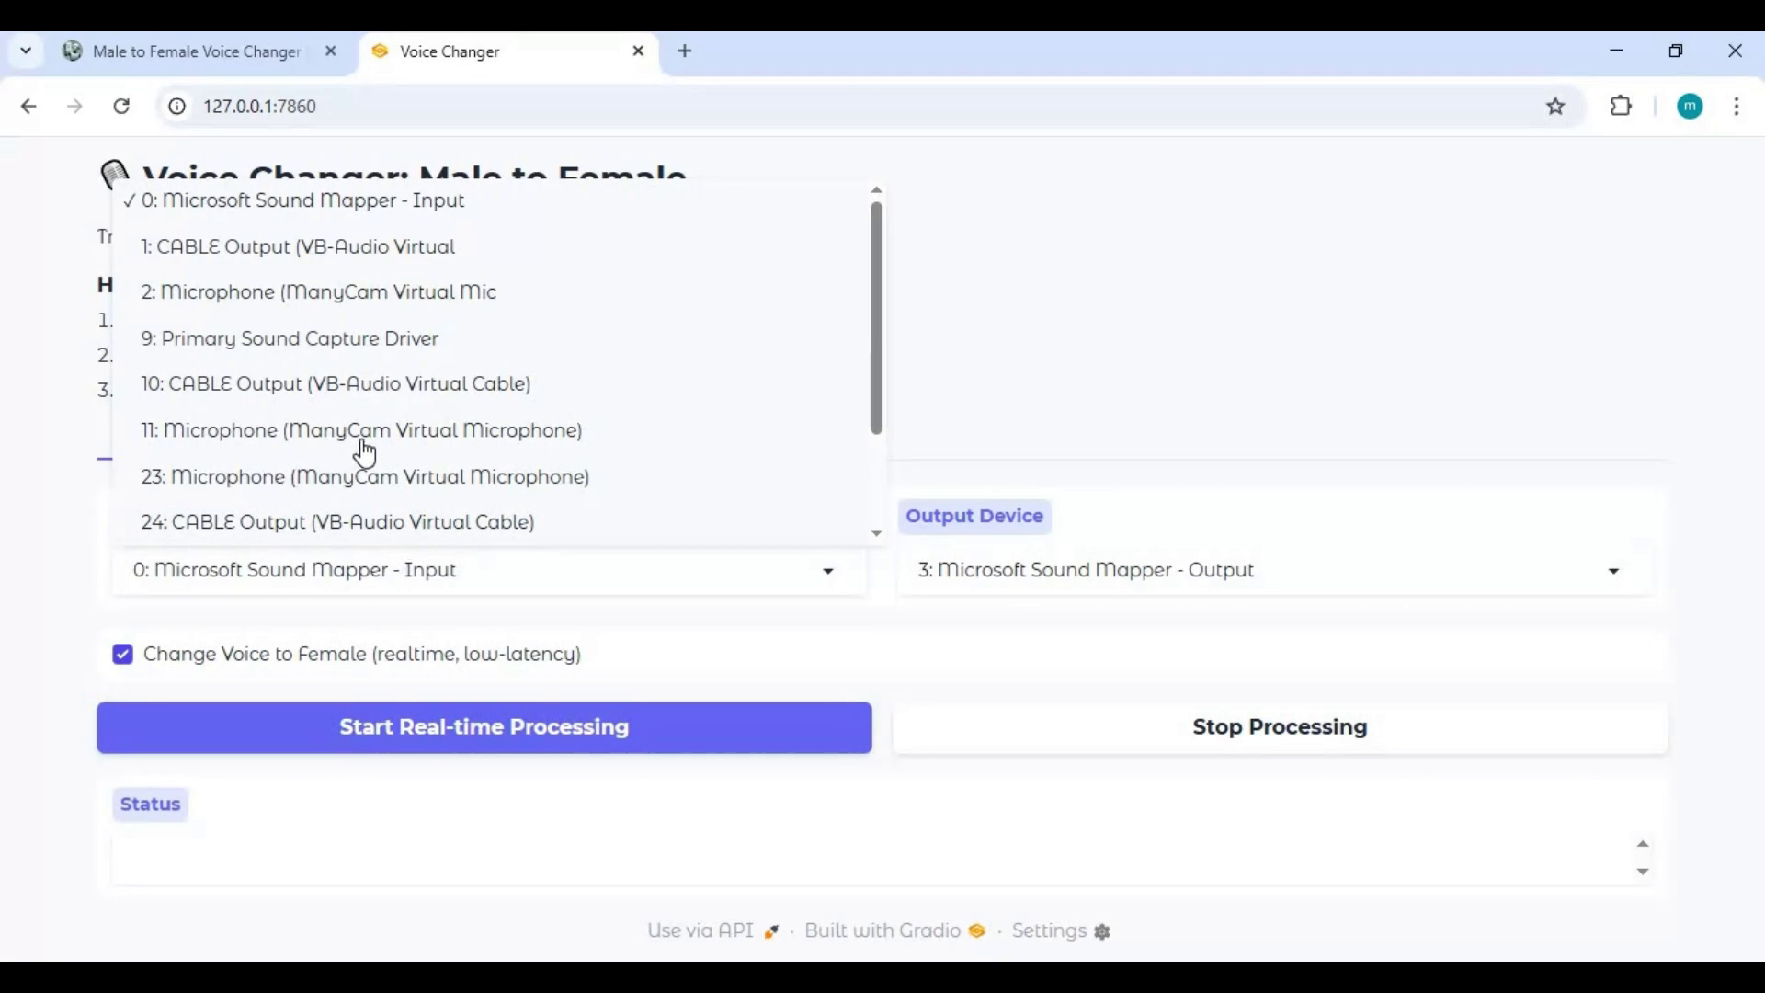
left_click(361, 302)
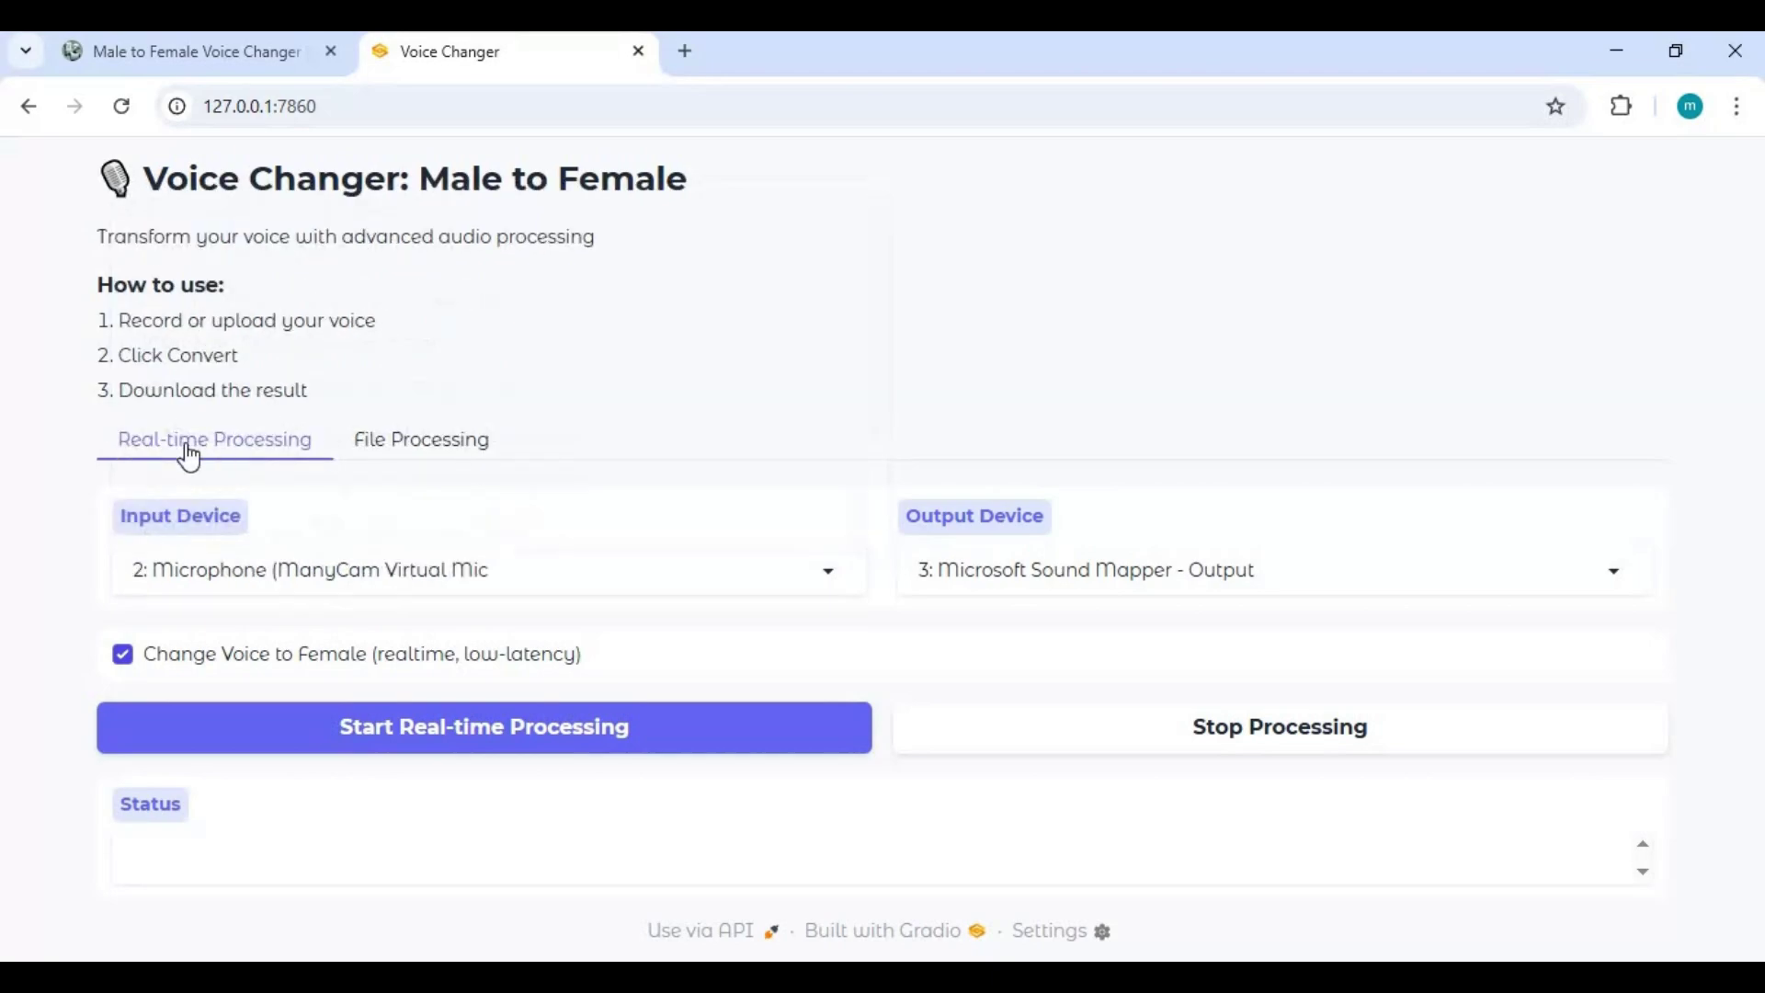
left_click(1193, 570)
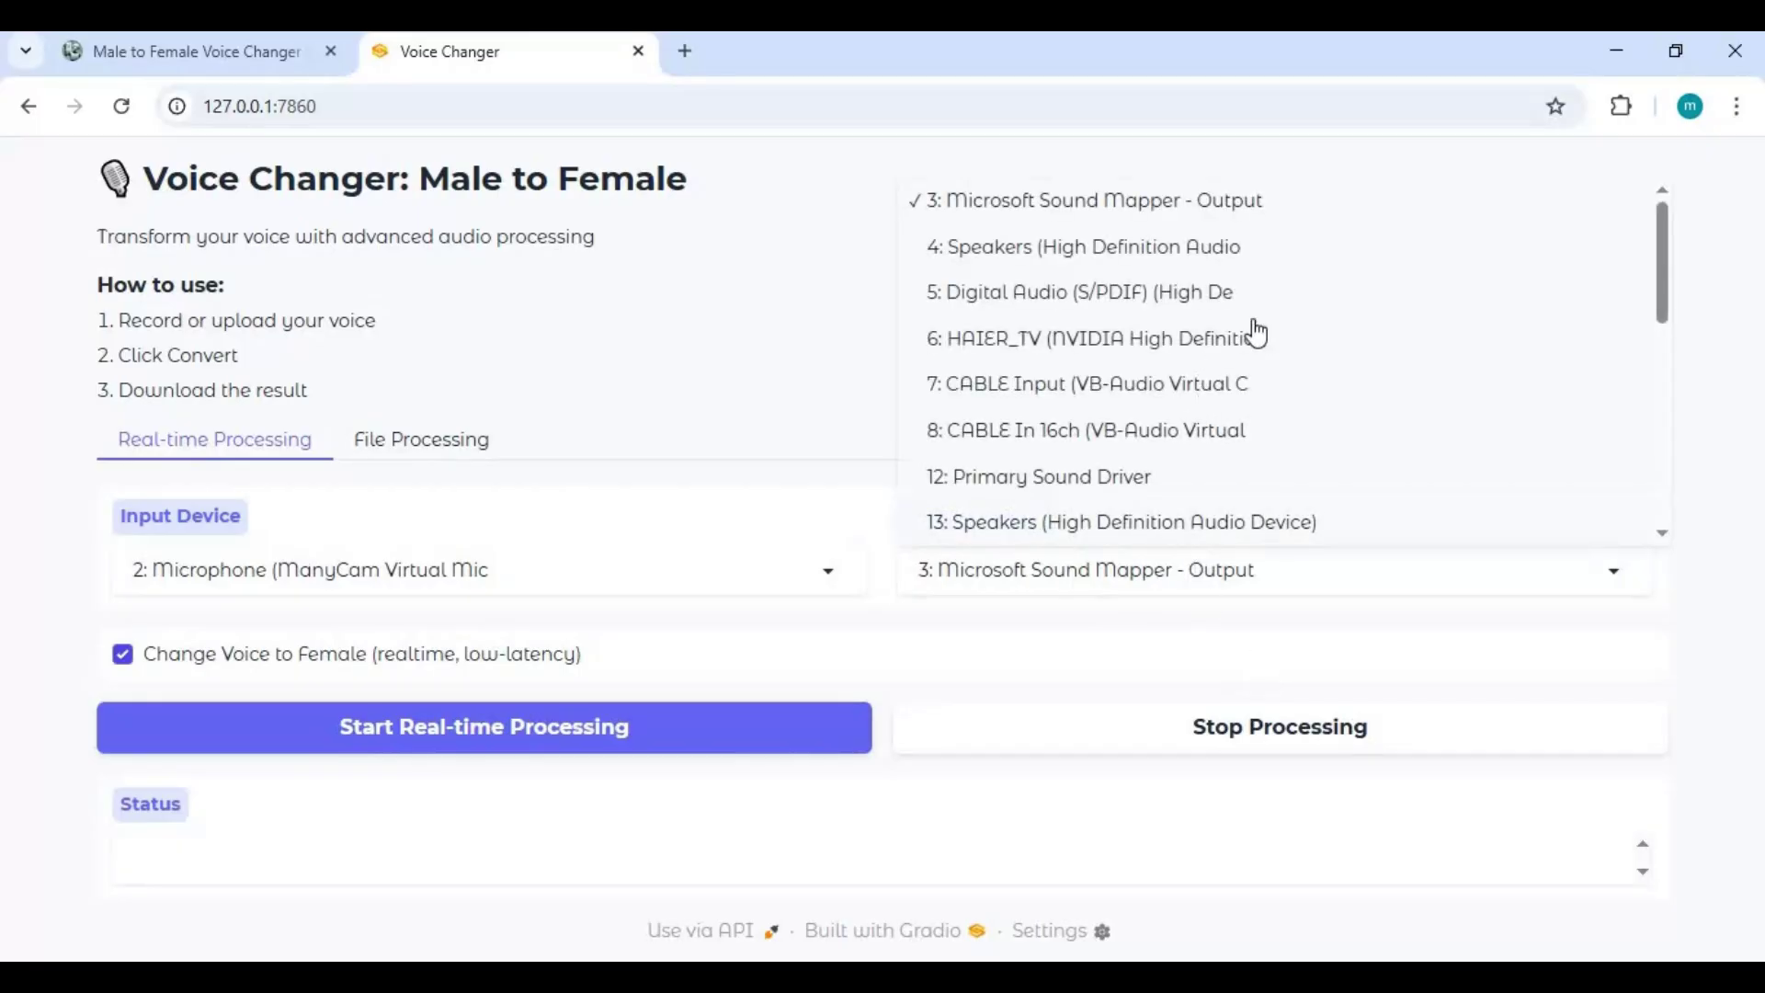
left_click(1091, 387)
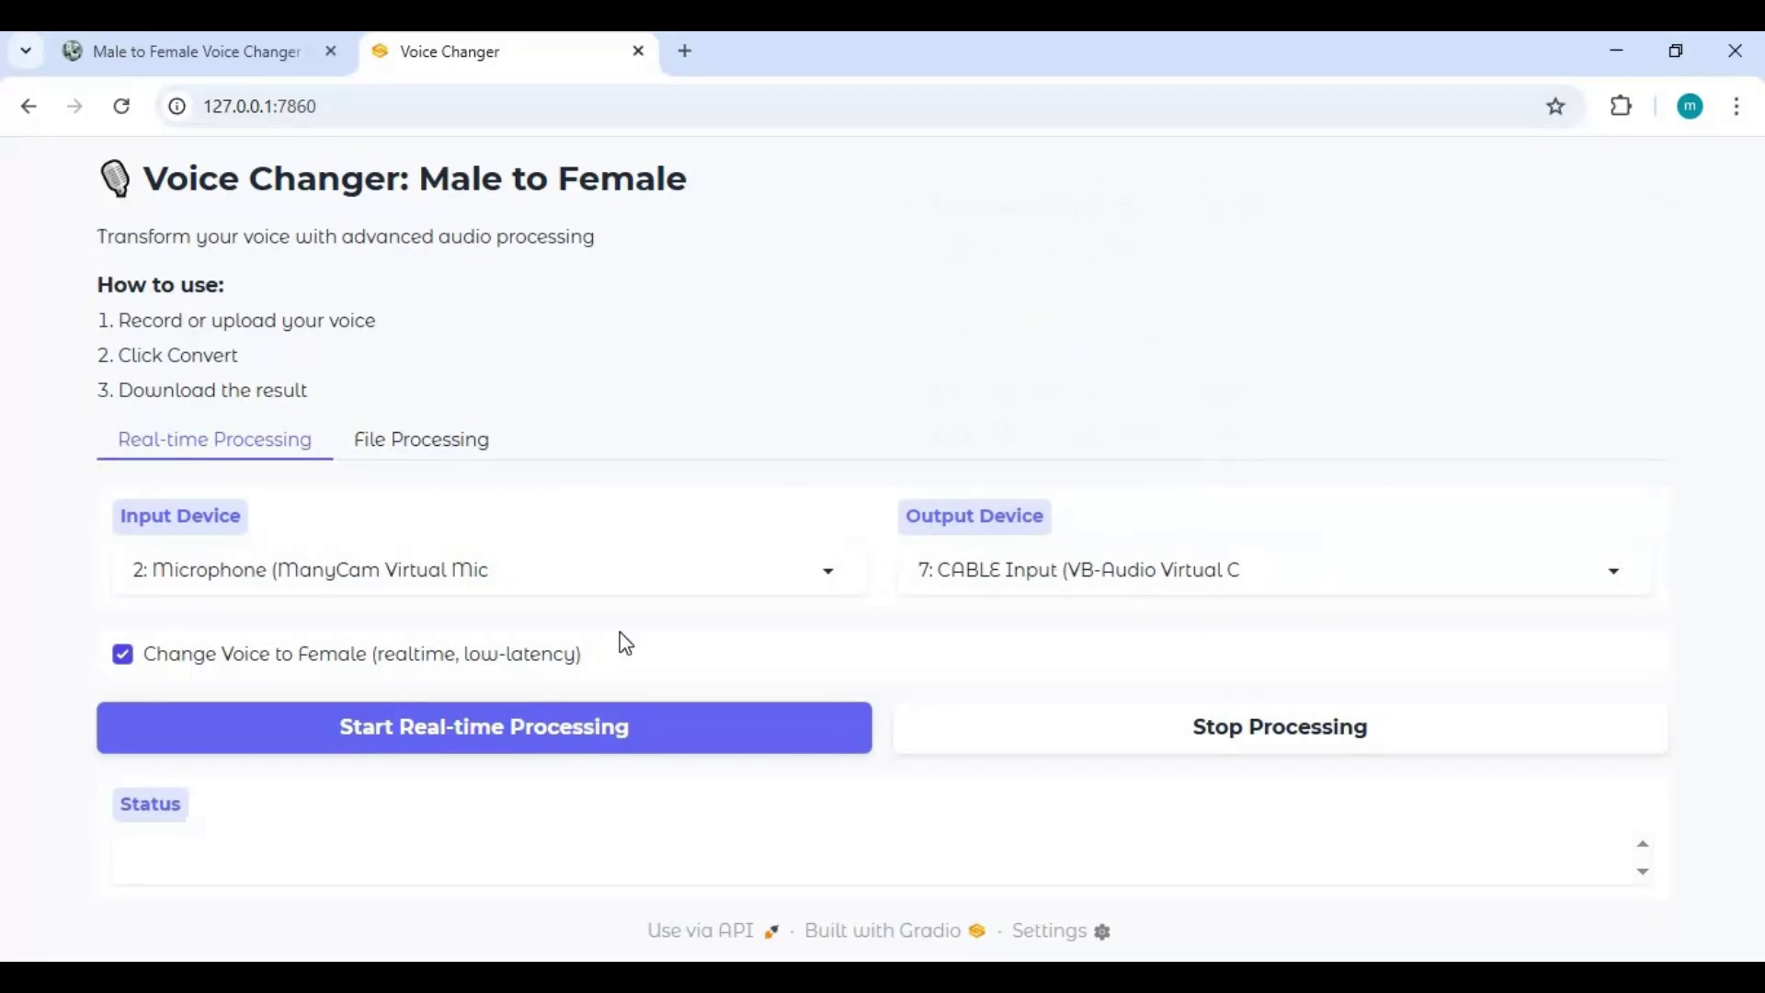
left_click(480, 105)
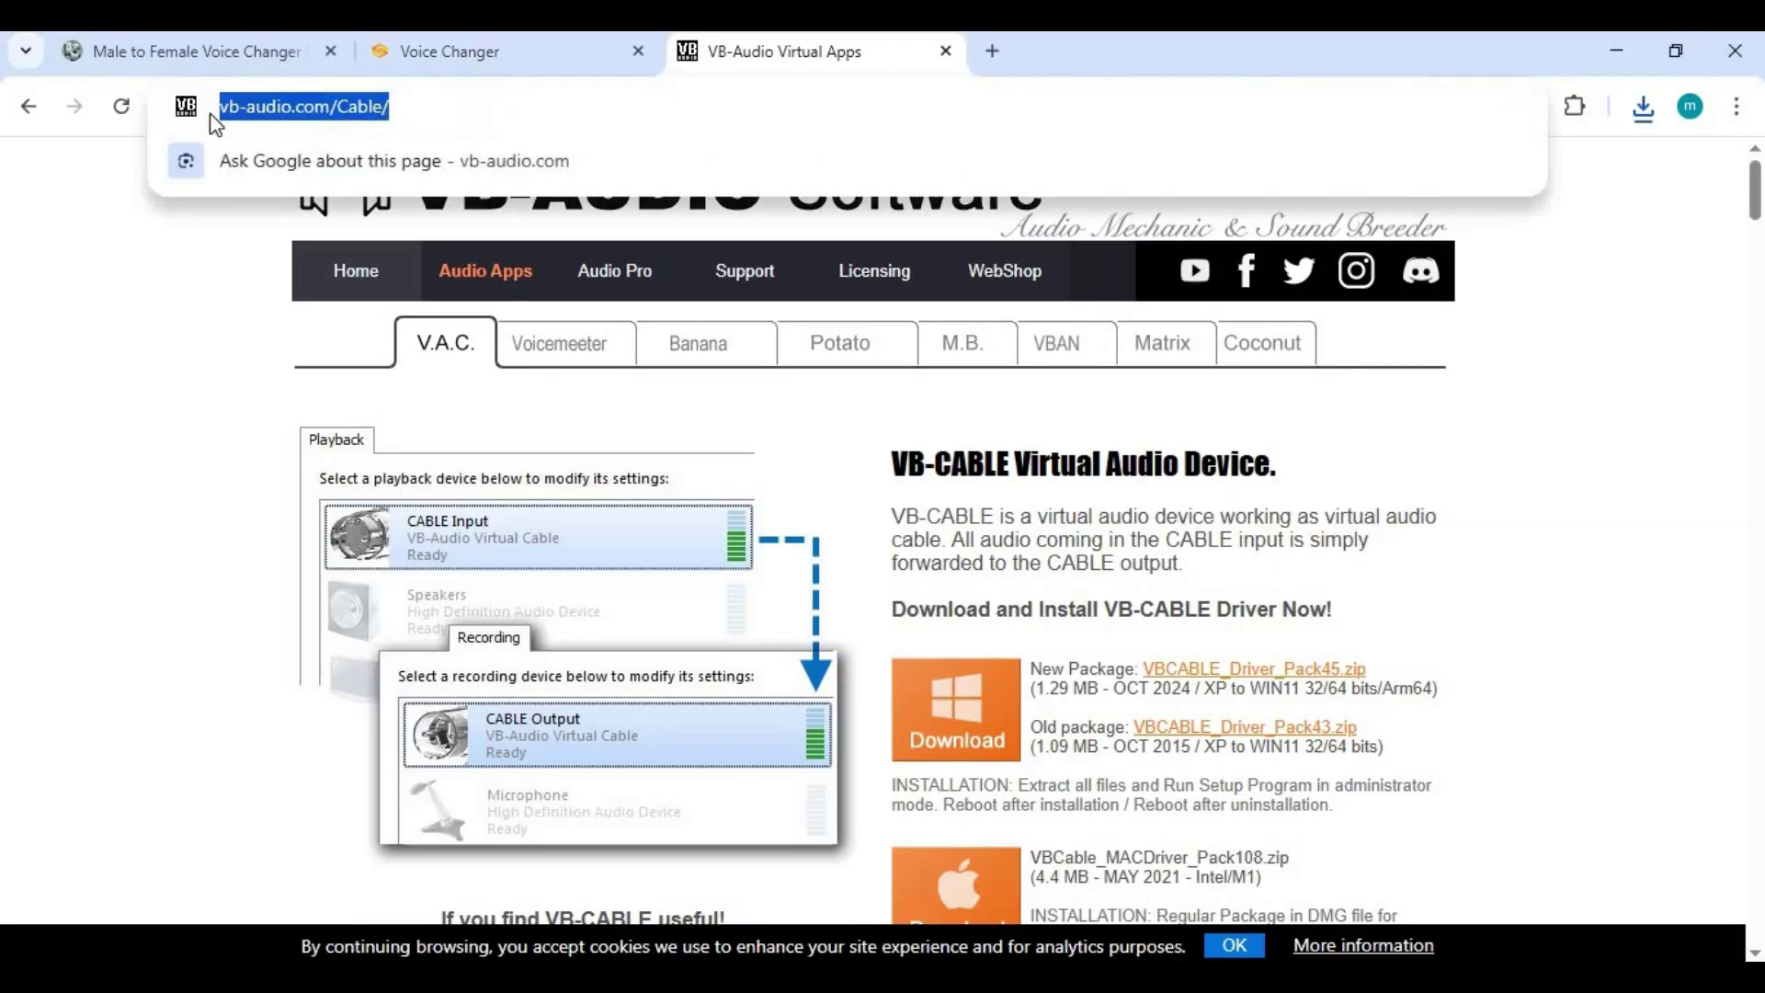
- Download VBCABLE_Driver_Pack45.zip from the VB-Audio Cable website into the E:\vb folder
left_click(386, 481)
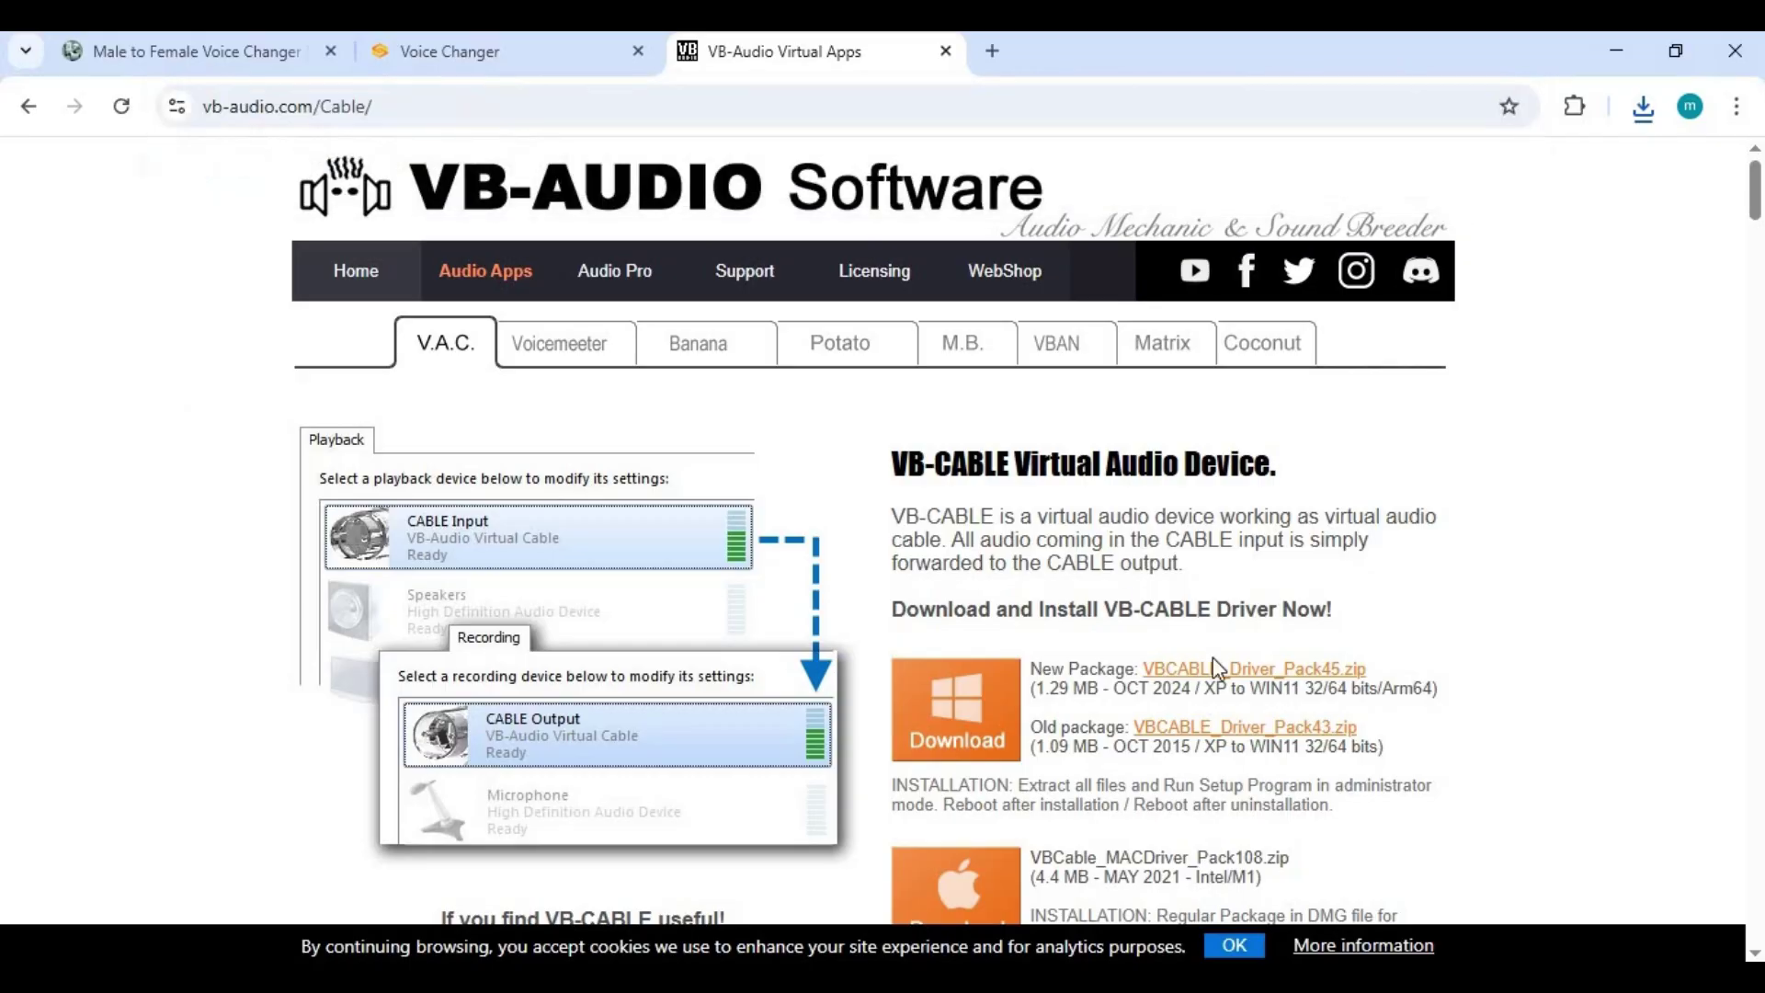
left_click(1327, 682)
mouse_move(524, 979)
left_click(625, 860)
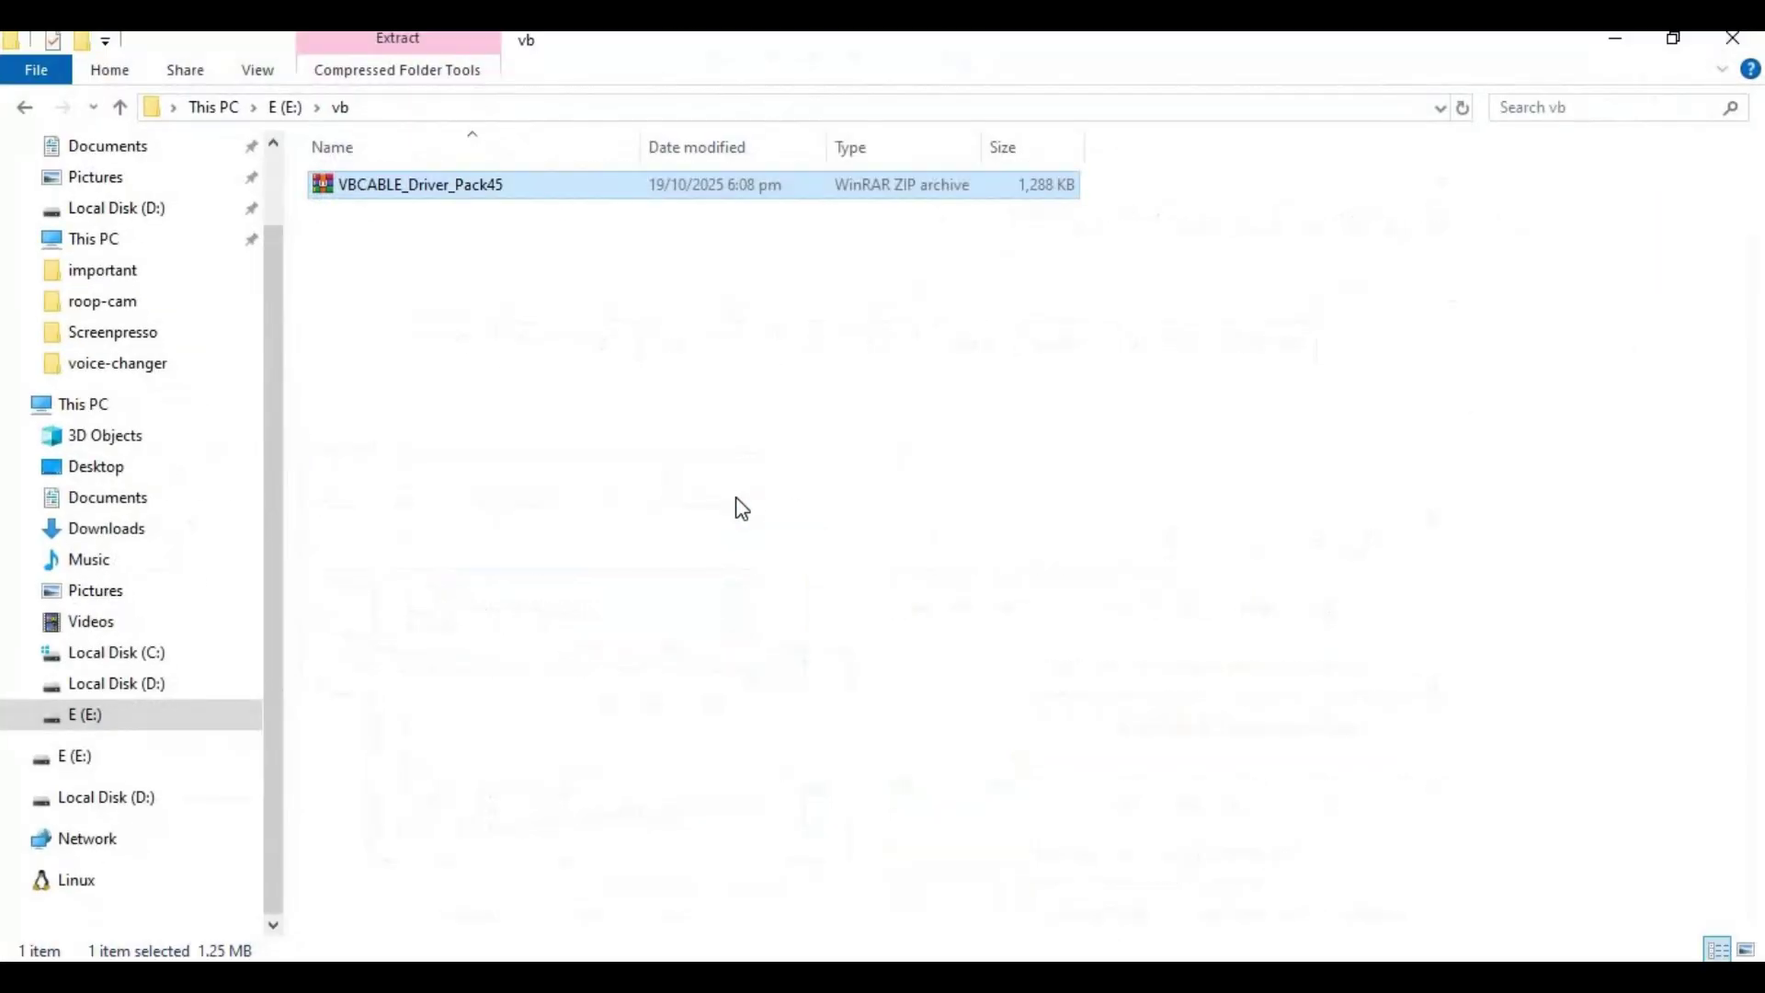
- Extract VBCABLE_Driver_Pack45.zip here in the vb folder
left_click(727, 423)
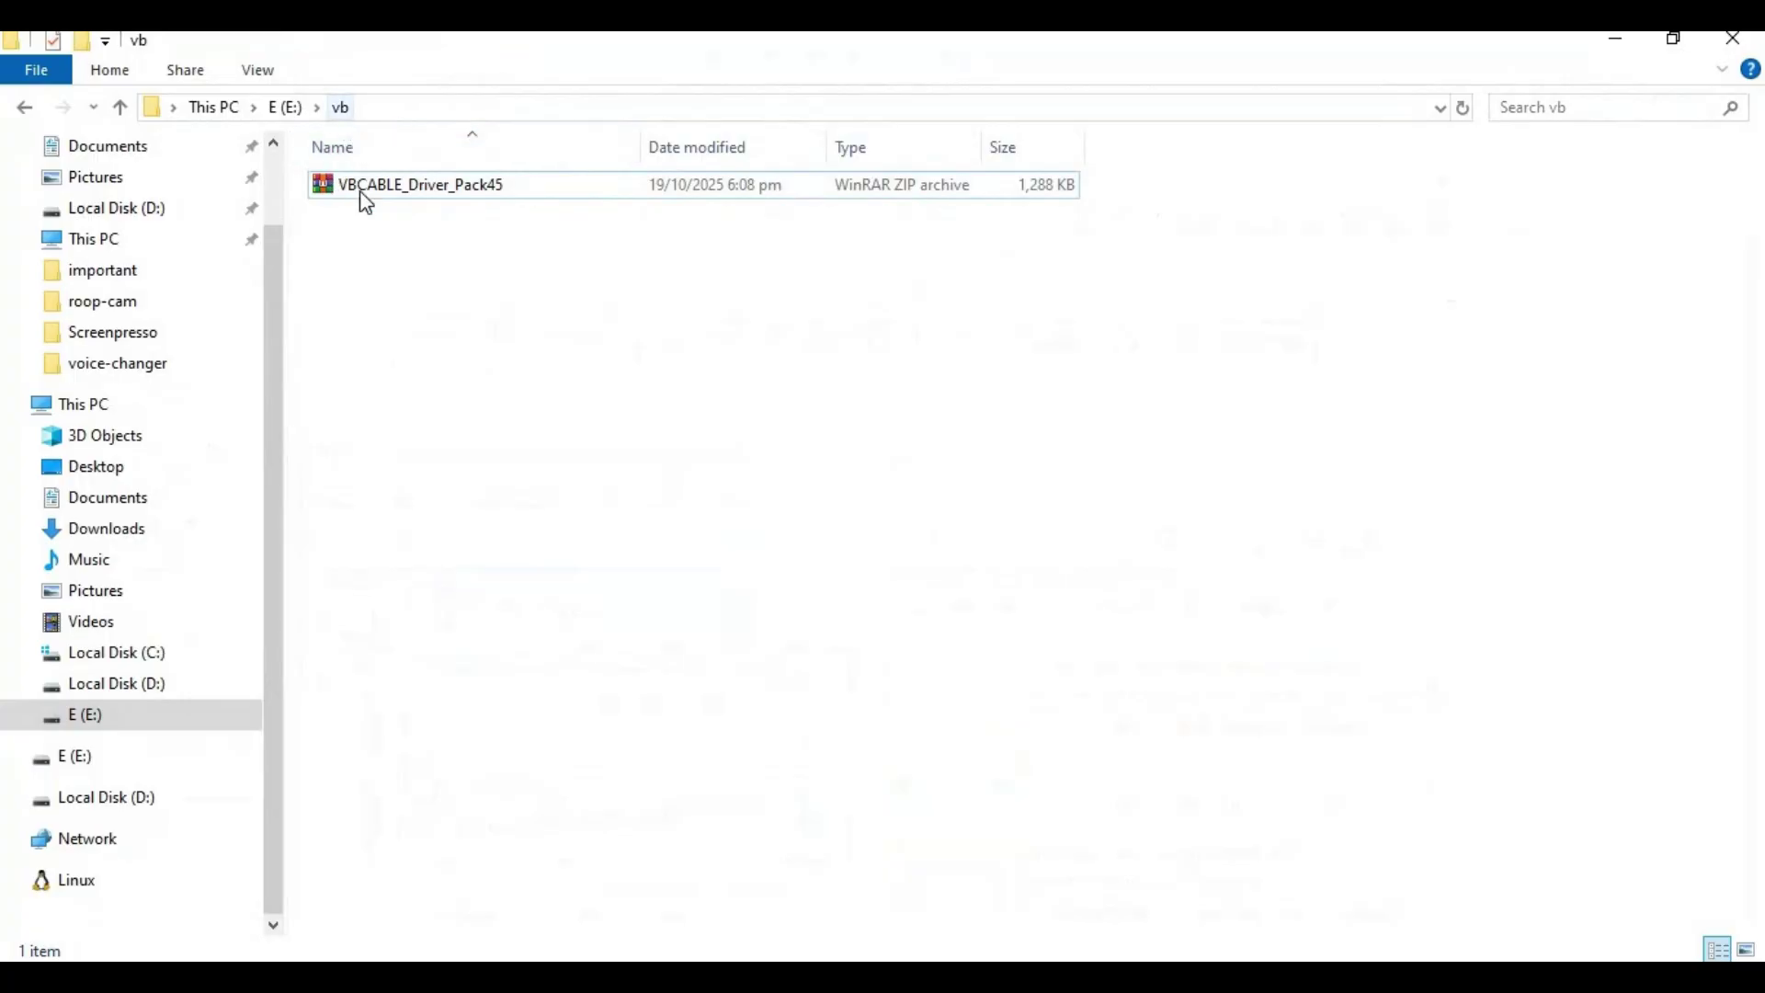
left_click(390, 198)
right_click(392, 199)
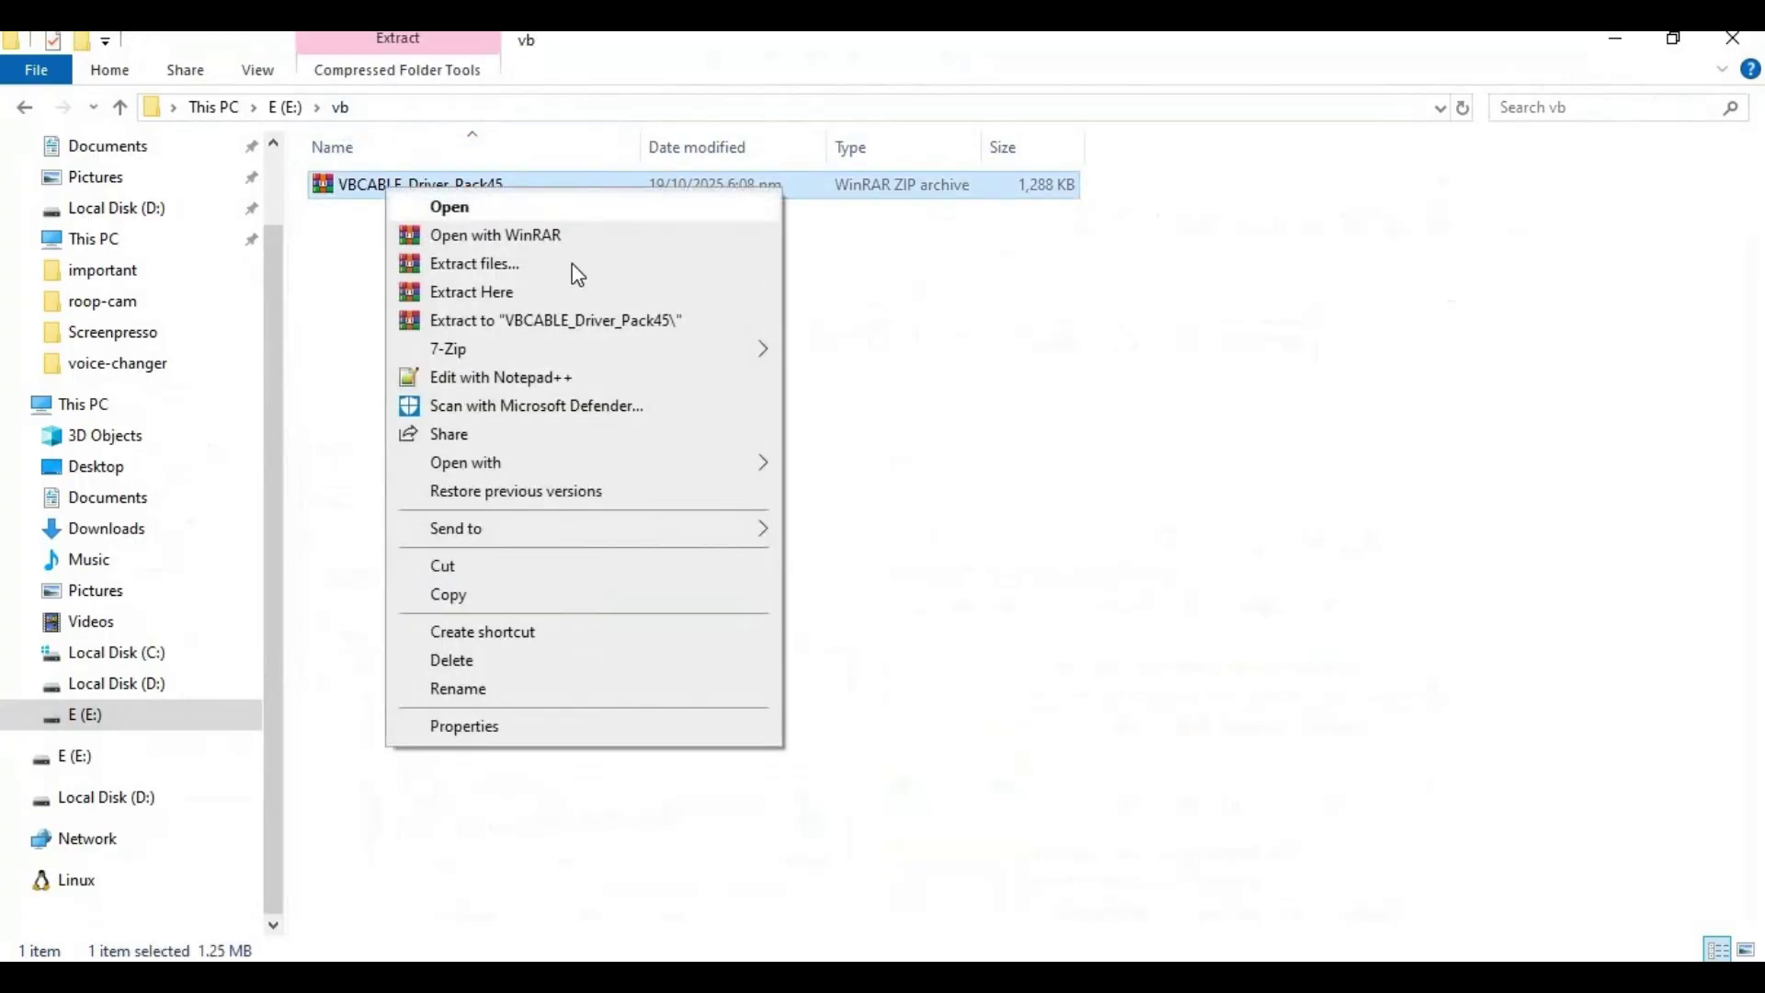
left_click(518, 292)
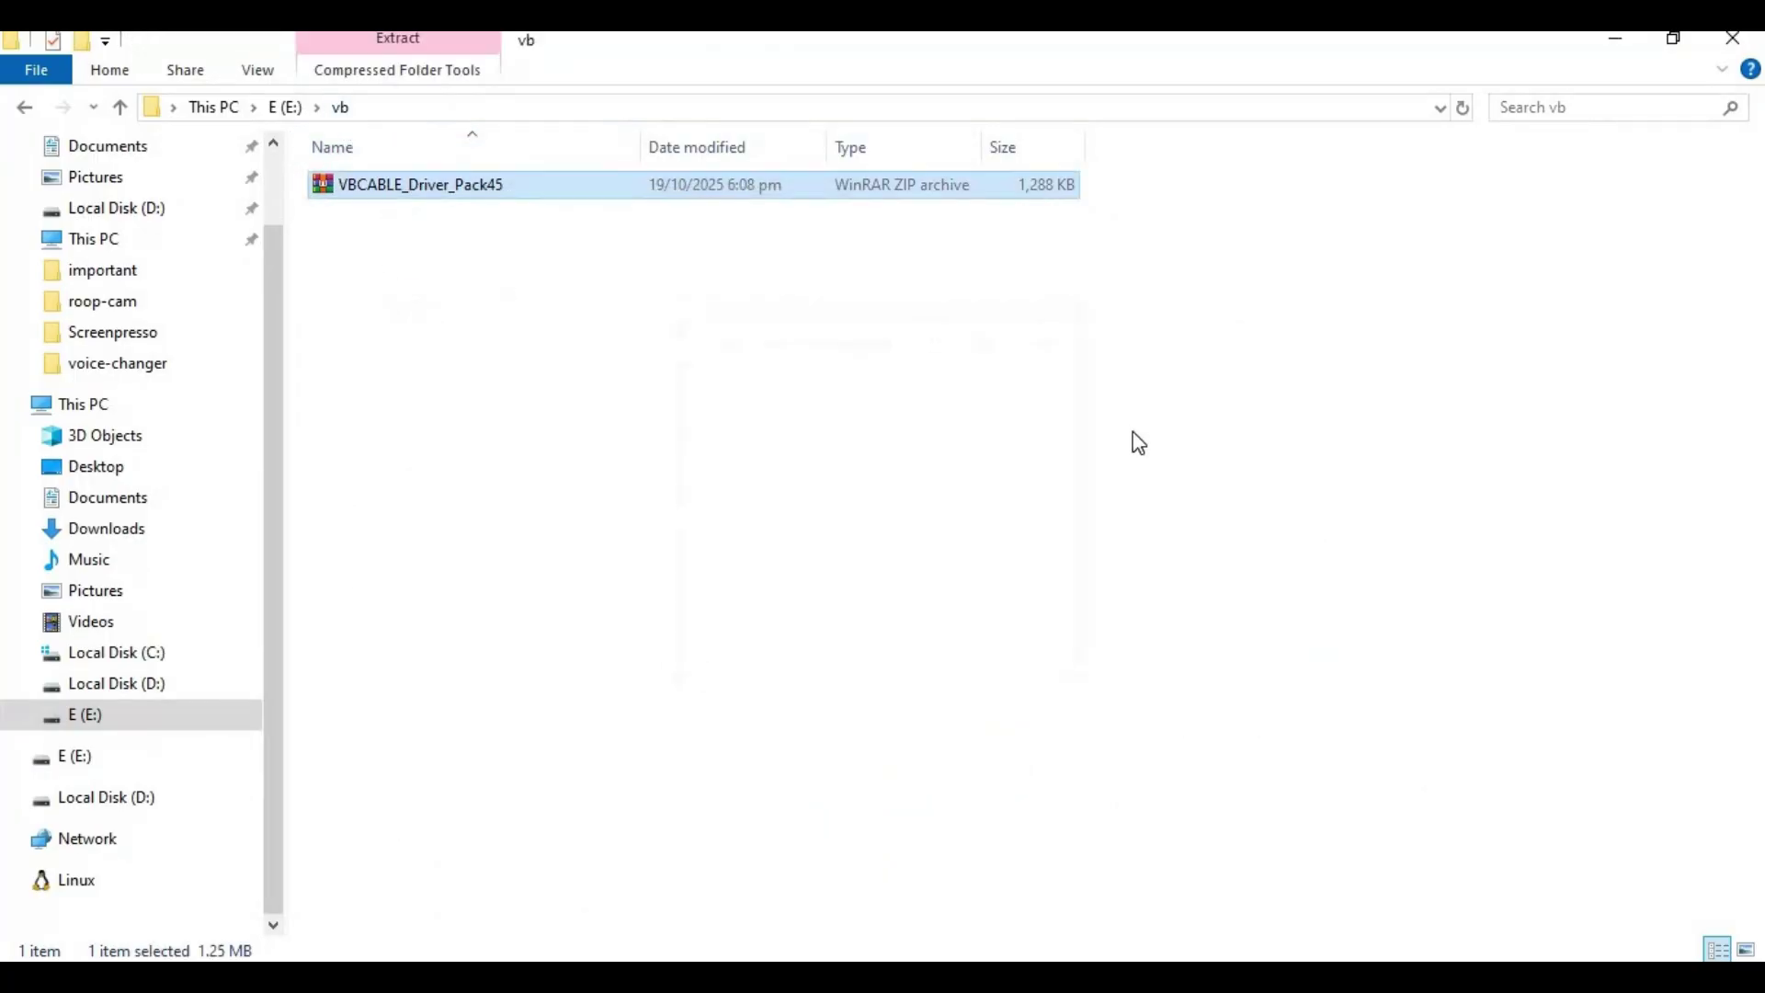
- Run the 64-bit installer VBCABLE_Setup_x64
scroll(767, 347, "down", 2)
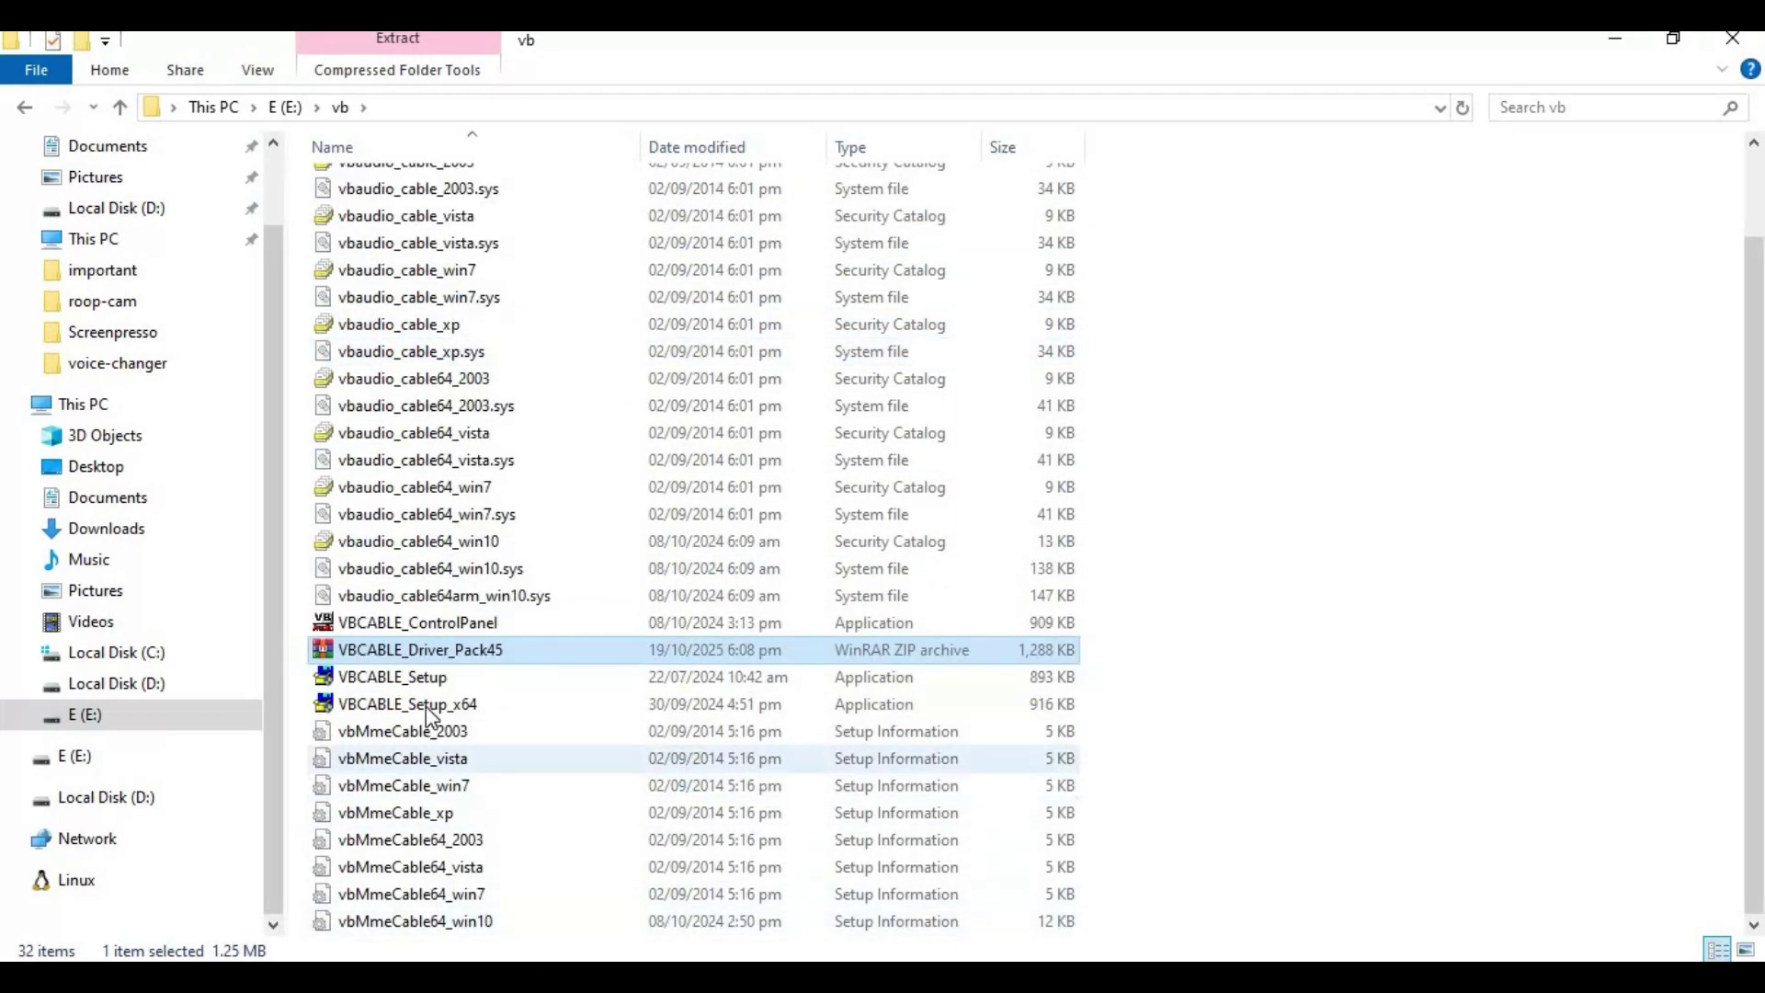
left_click(409, 707)
right_click(410, 721)
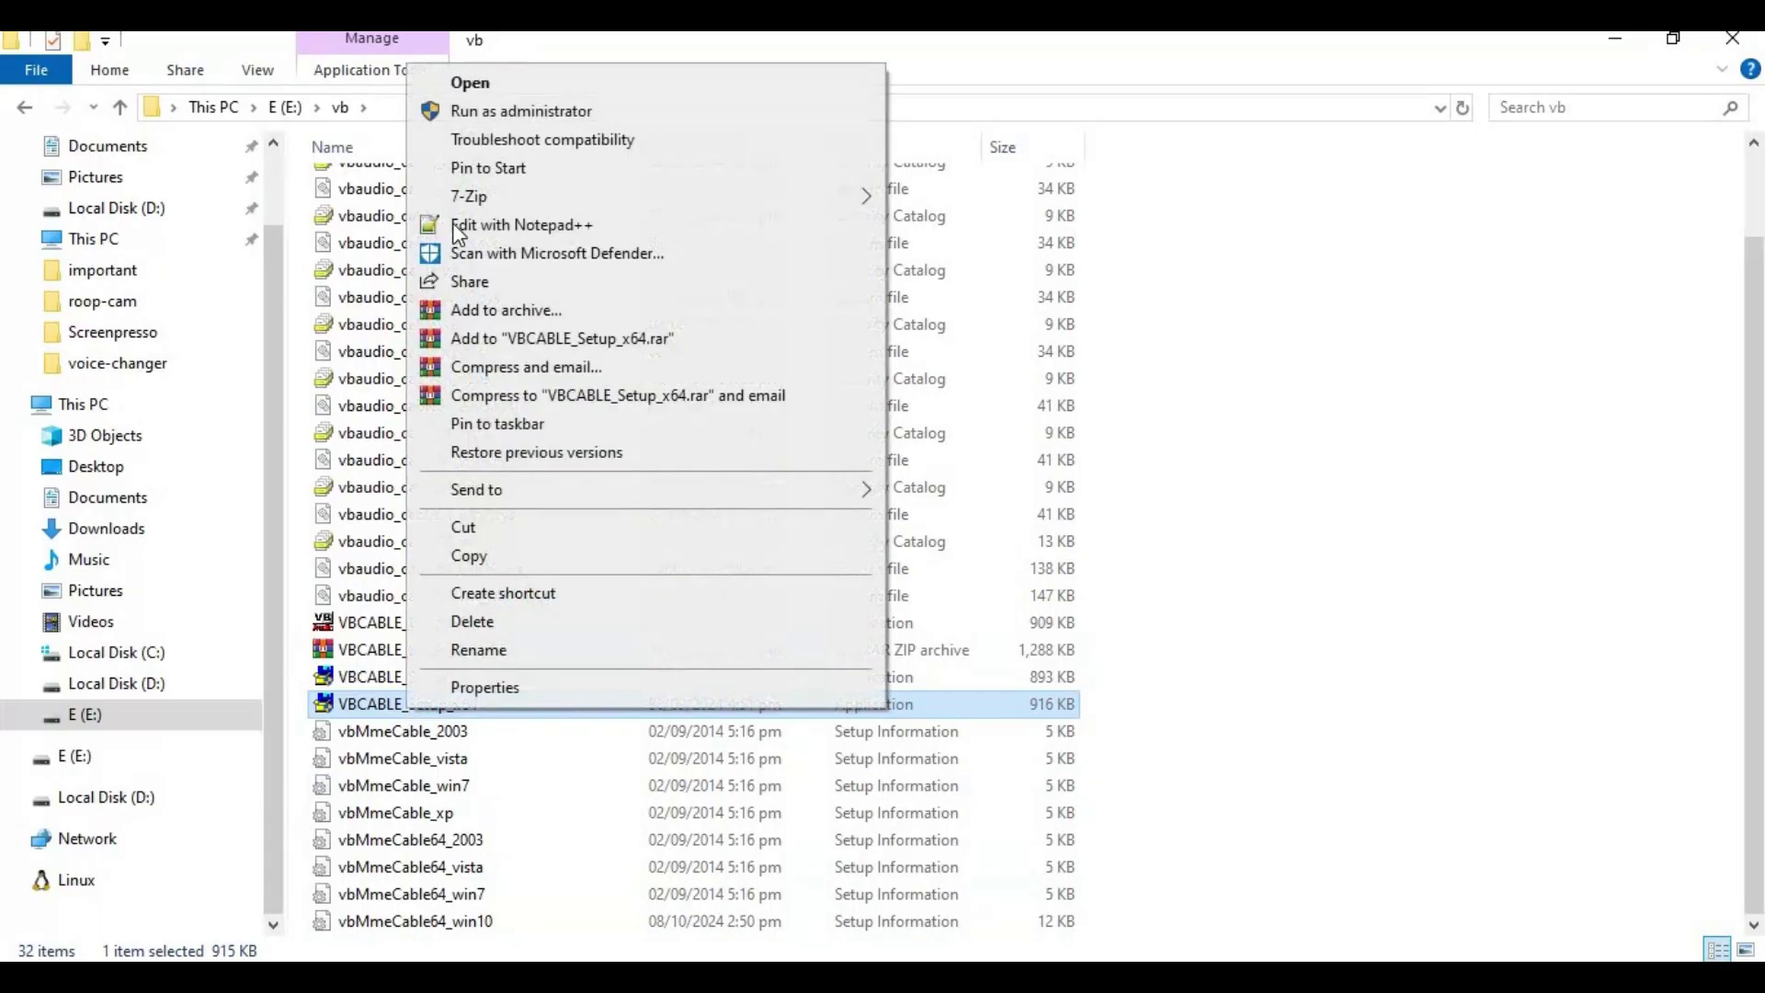
left_click(541, 118)
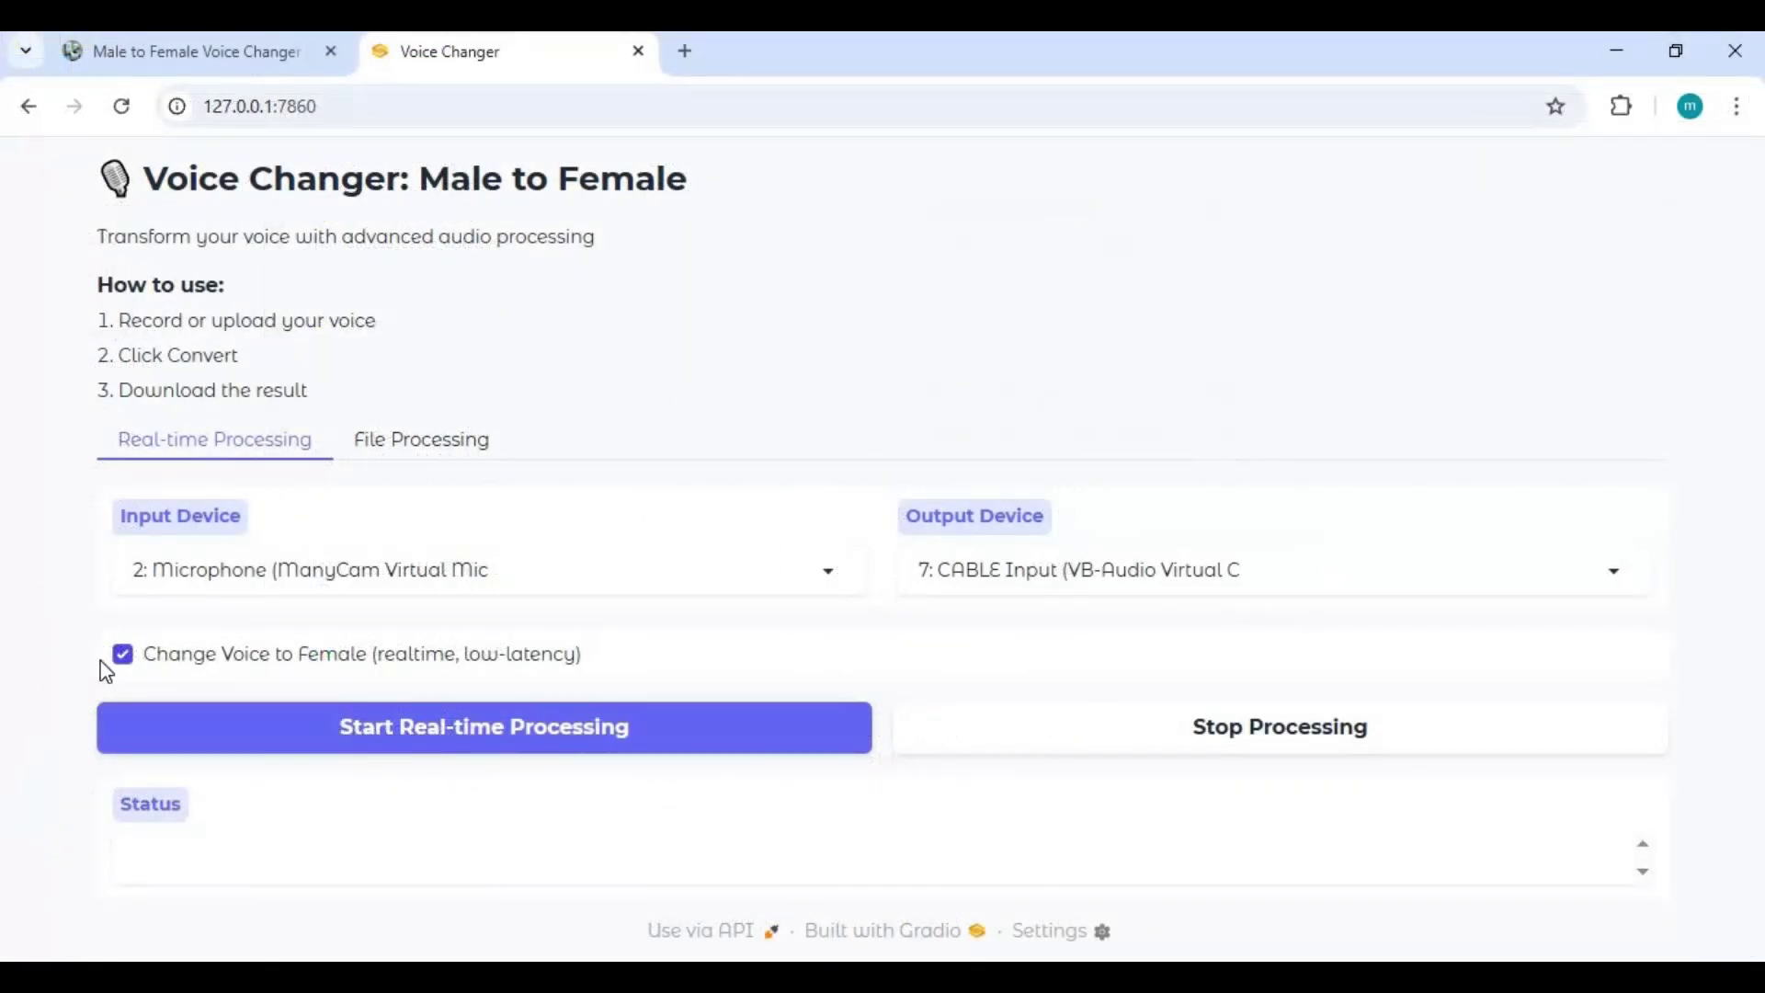
- Re-check Change Voice to Female and start real-time processing, then switch to WhatsApp
left_click(123, 656)
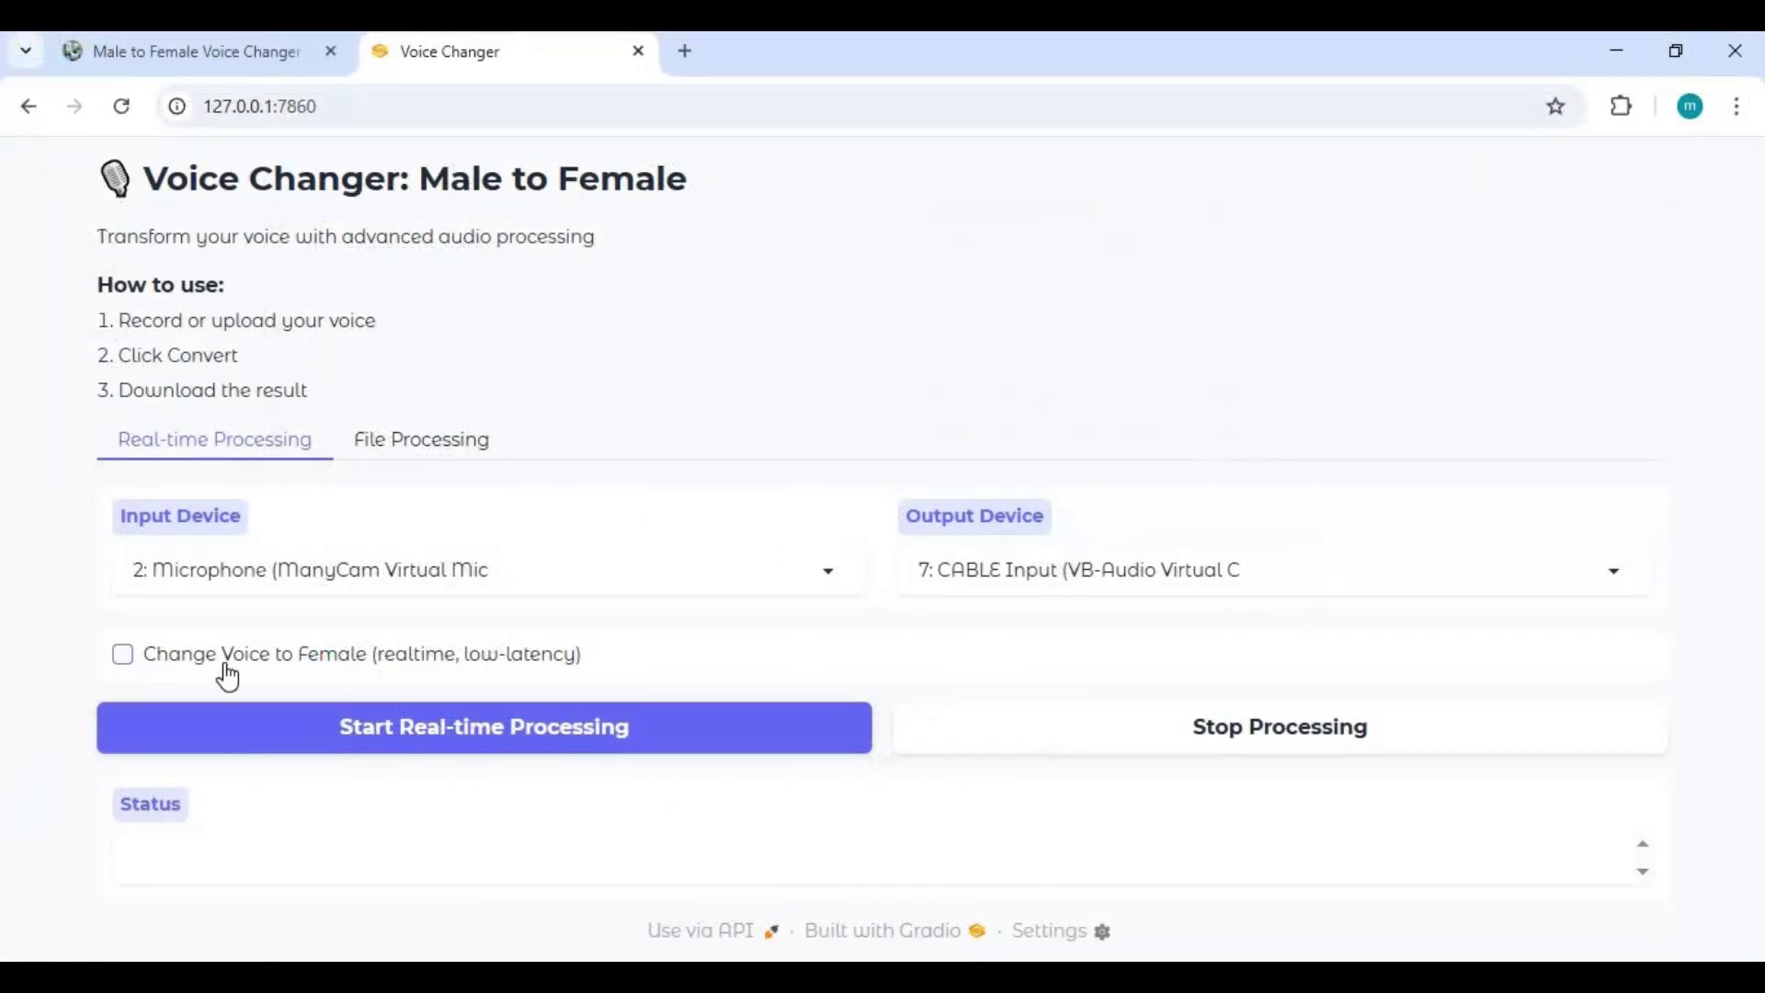
left_click(121, 656)
left_click(450, 745)
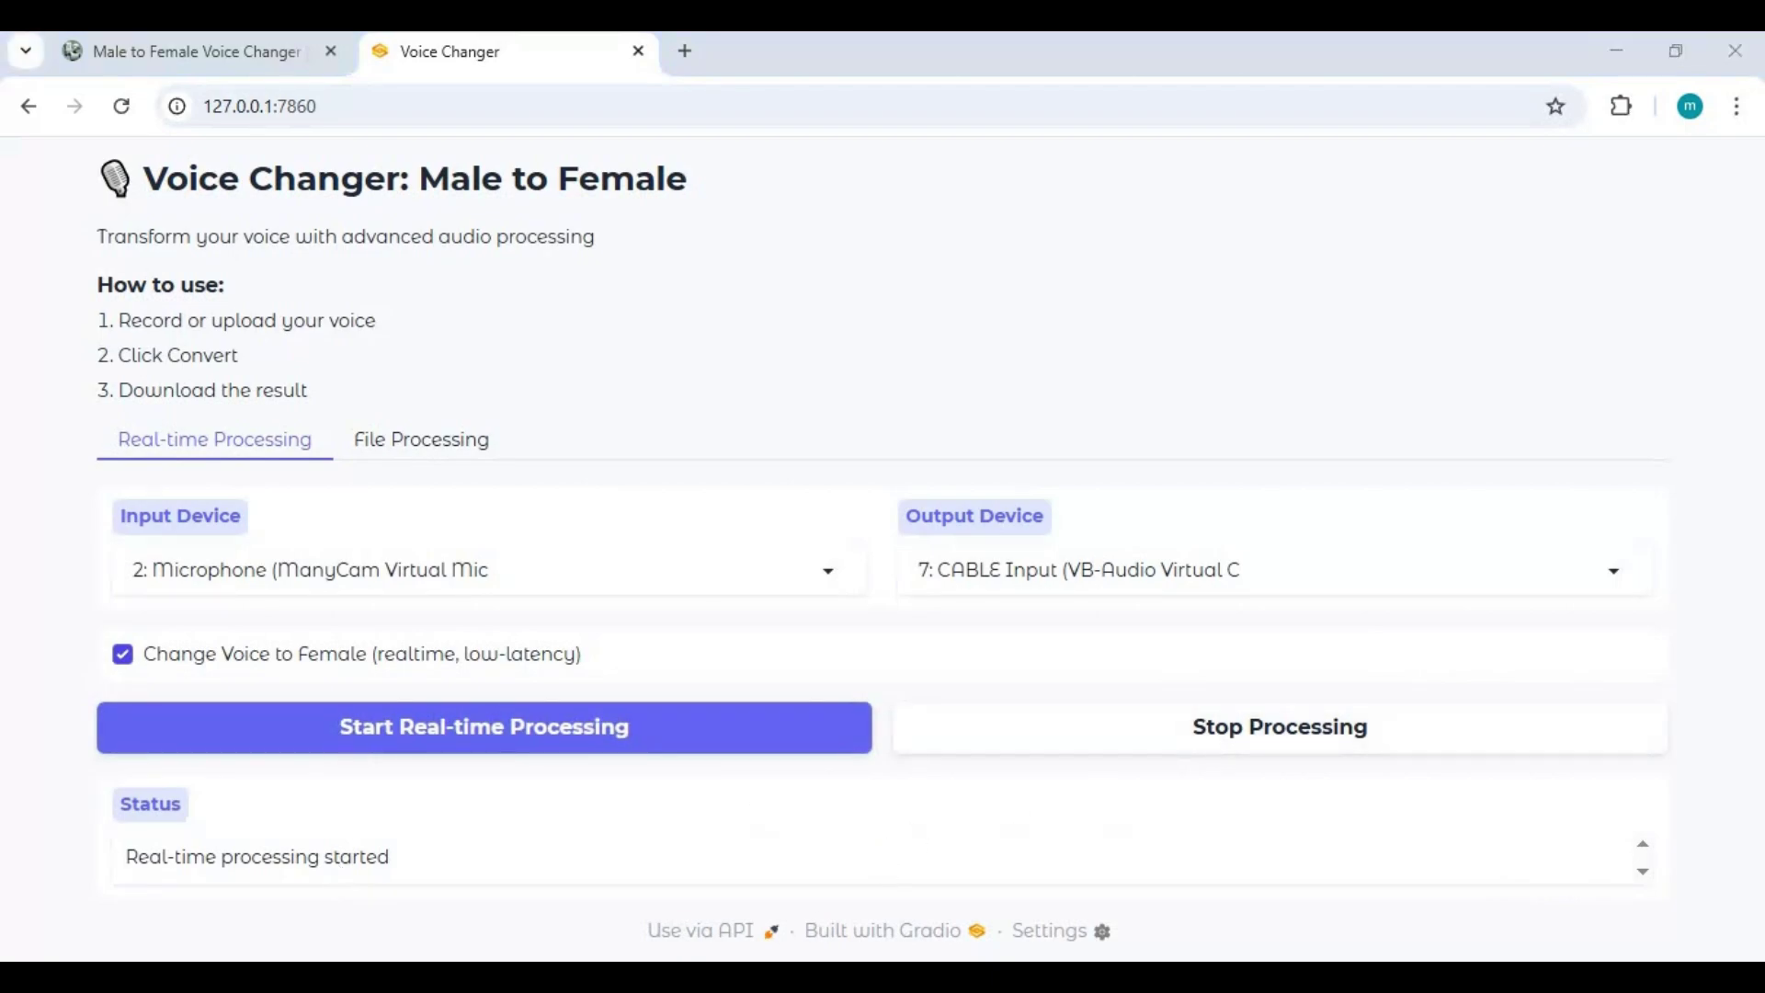
key("alt+Tab")
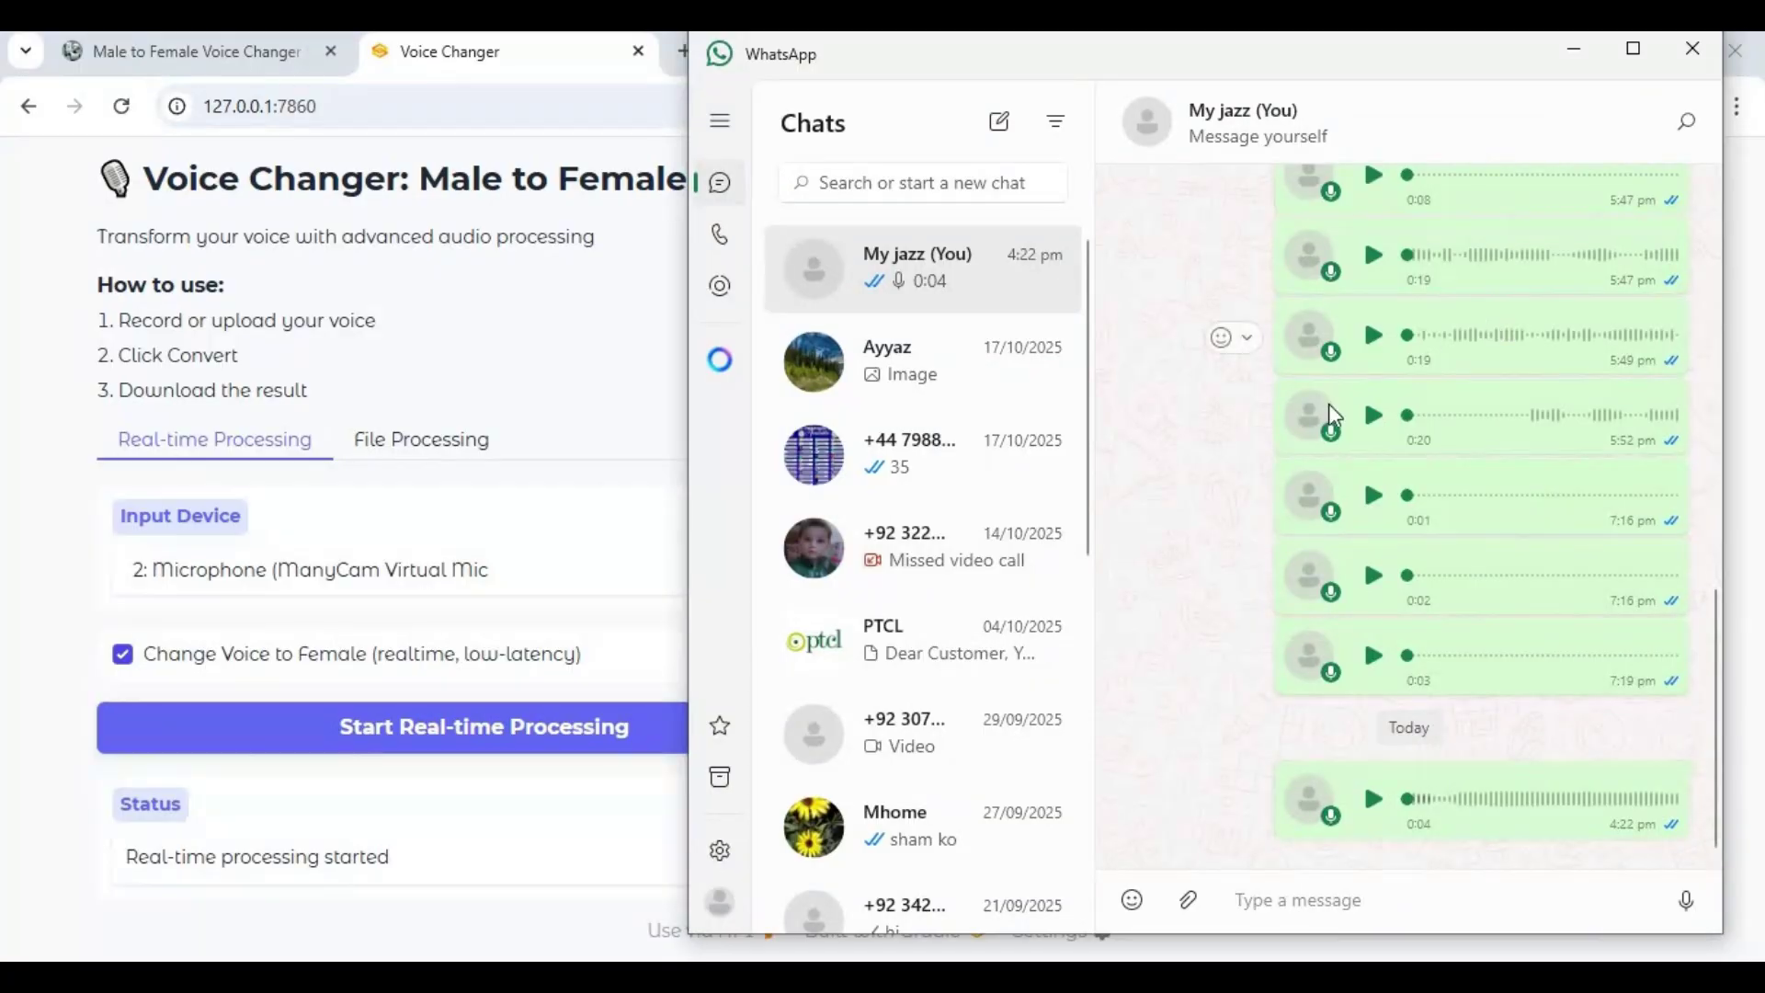
- Set WhatsApp's microphone to CABLE Output (VB-Audio Virtual Cable) in Video & voice settings
left_click(721, 851)
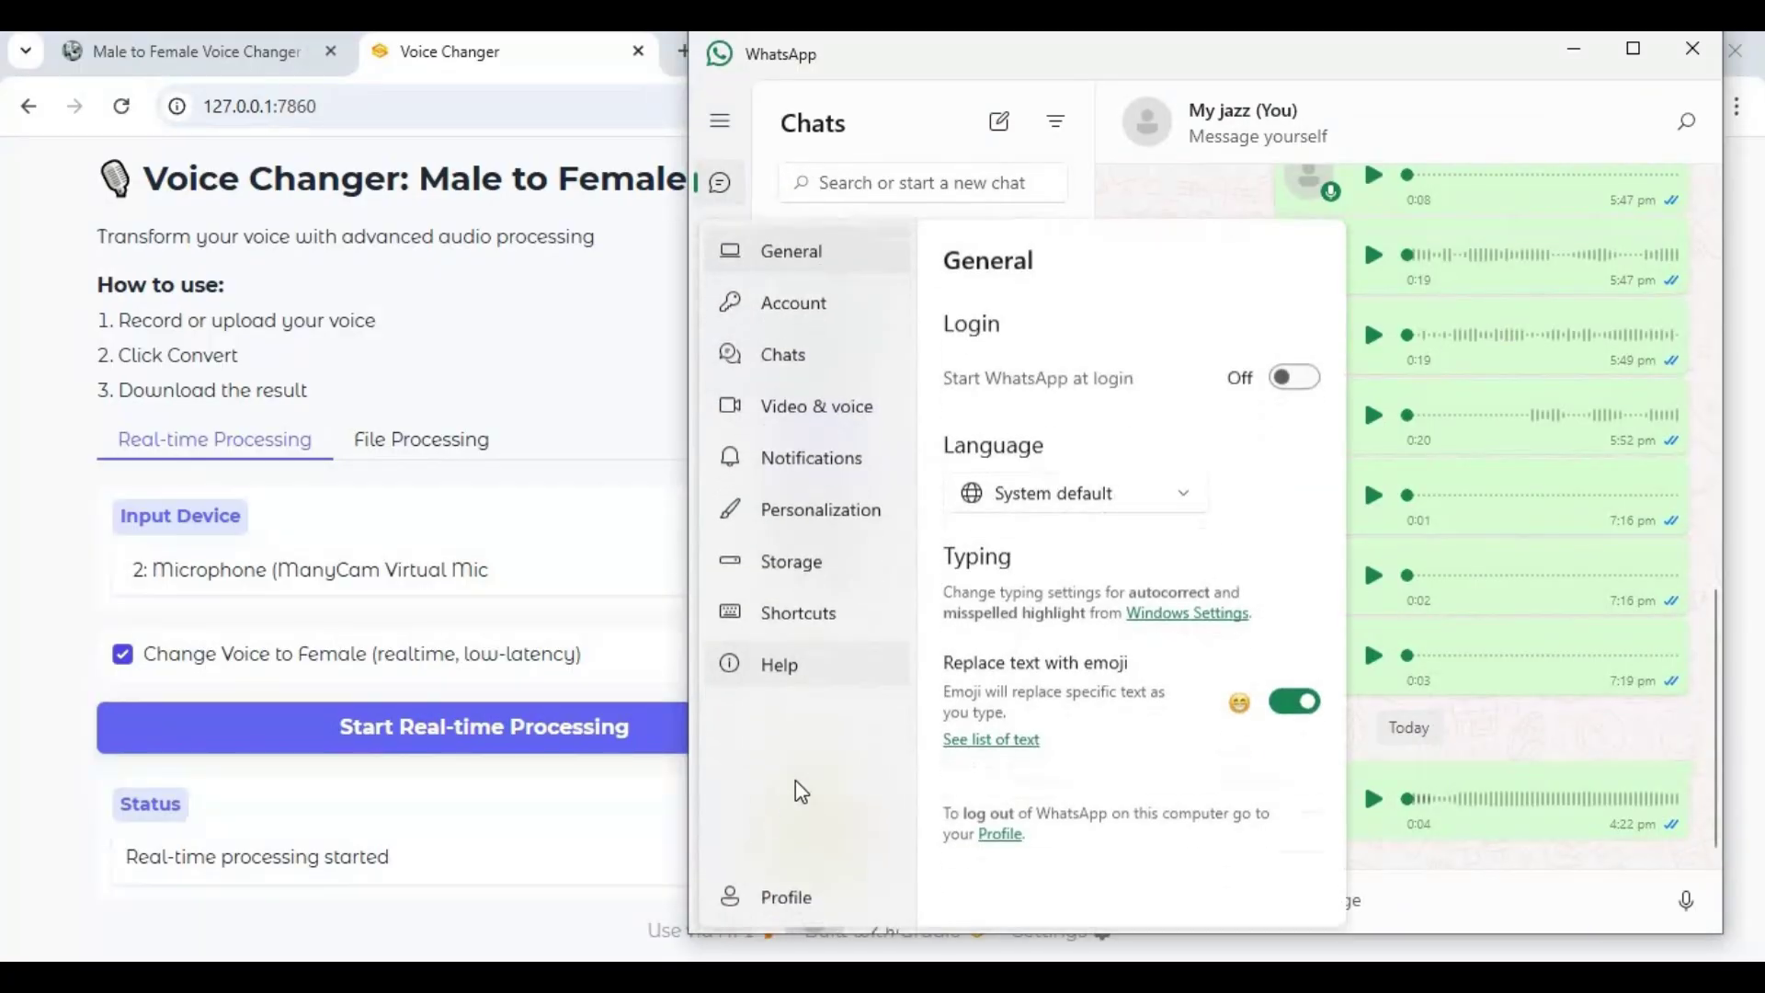
left_click(837, 407)
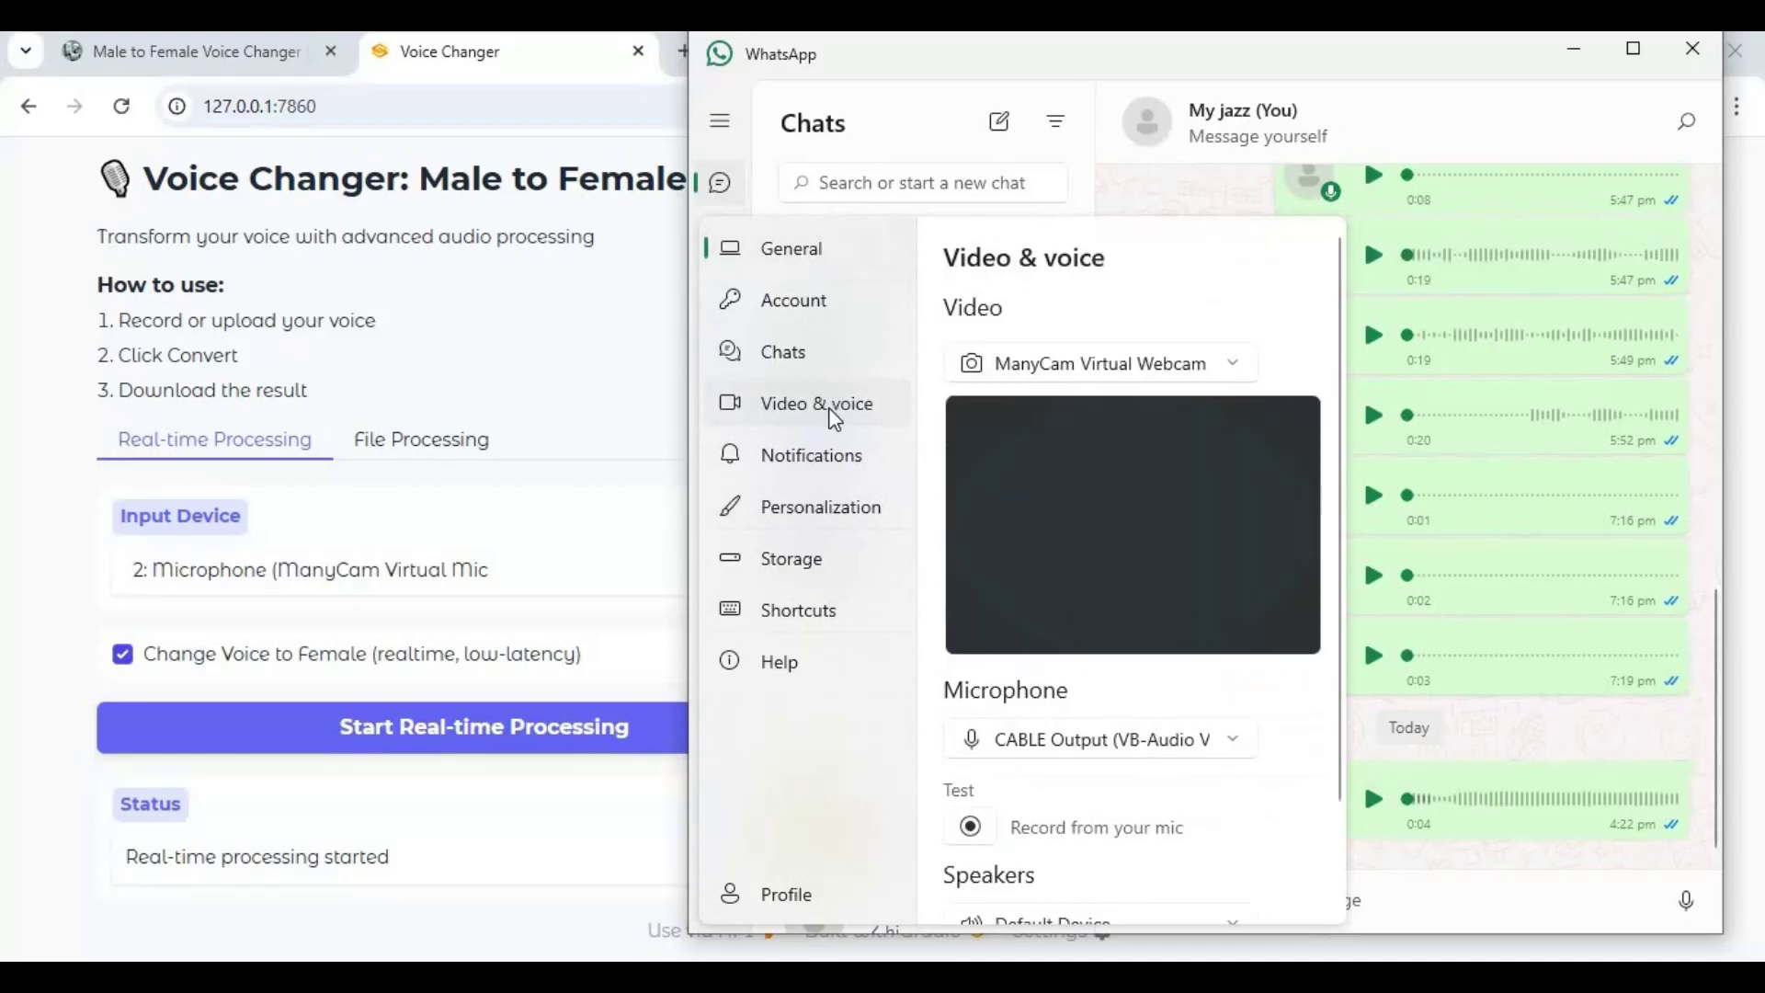
left_click(1194, 748)
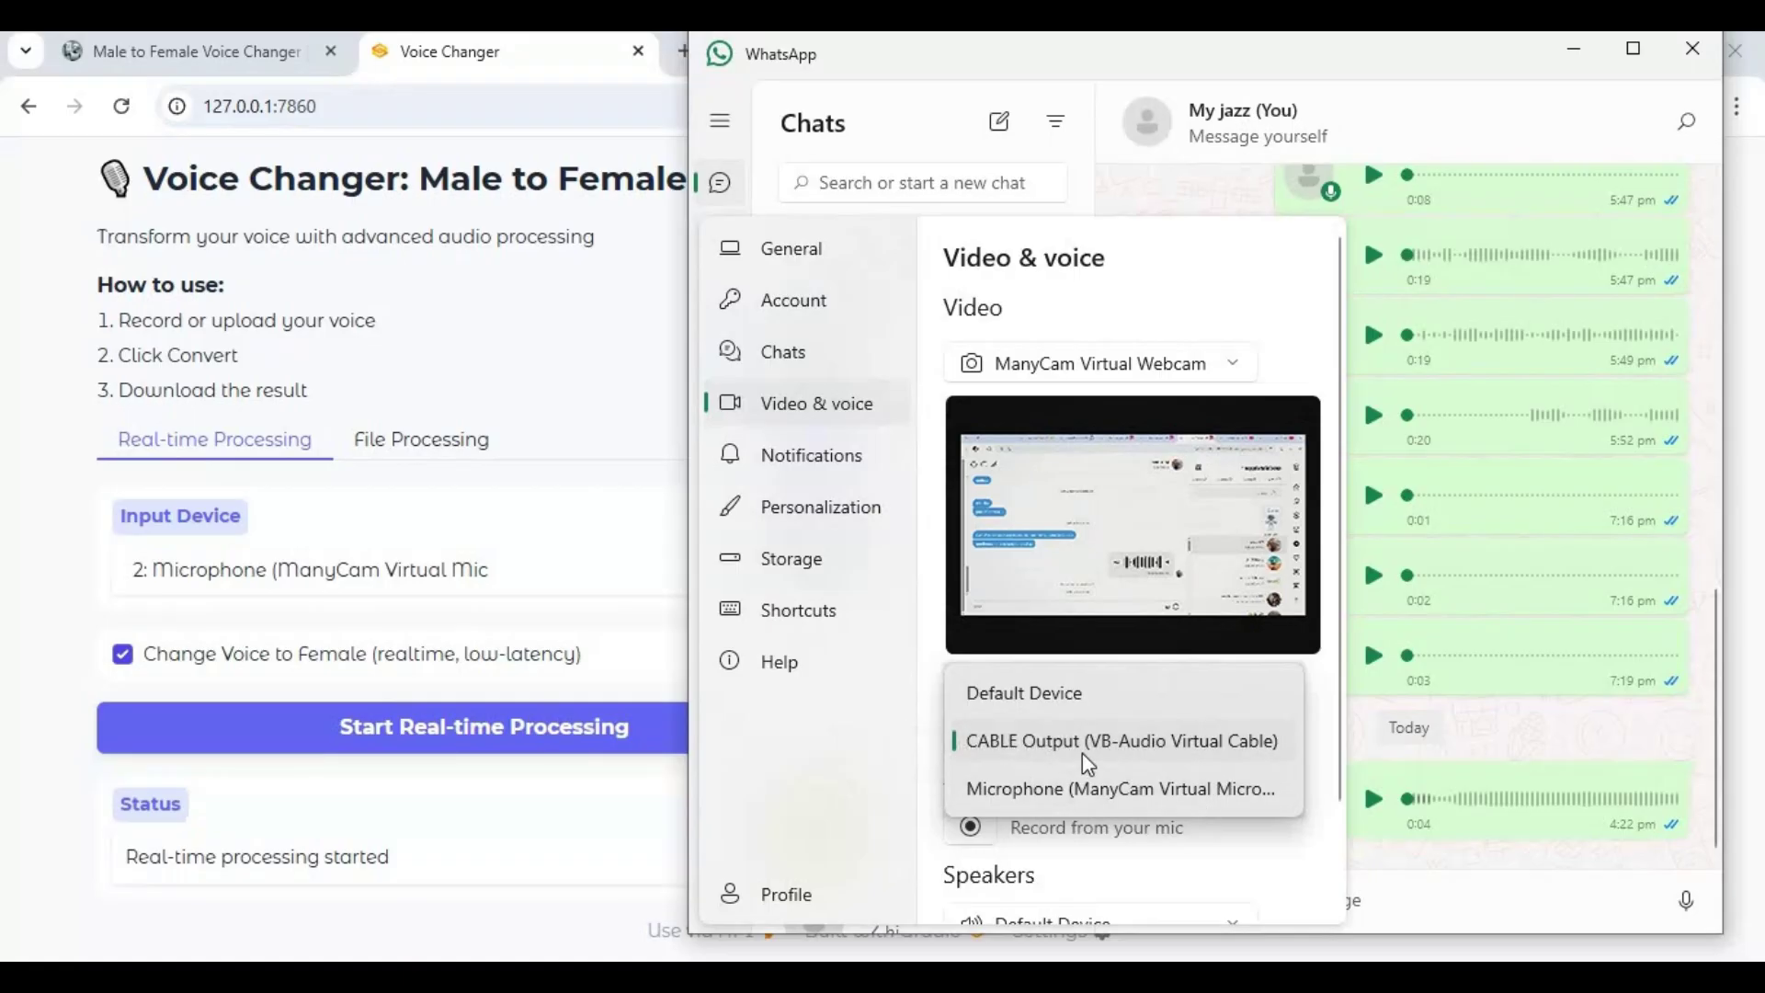
left_click(1119, 759)
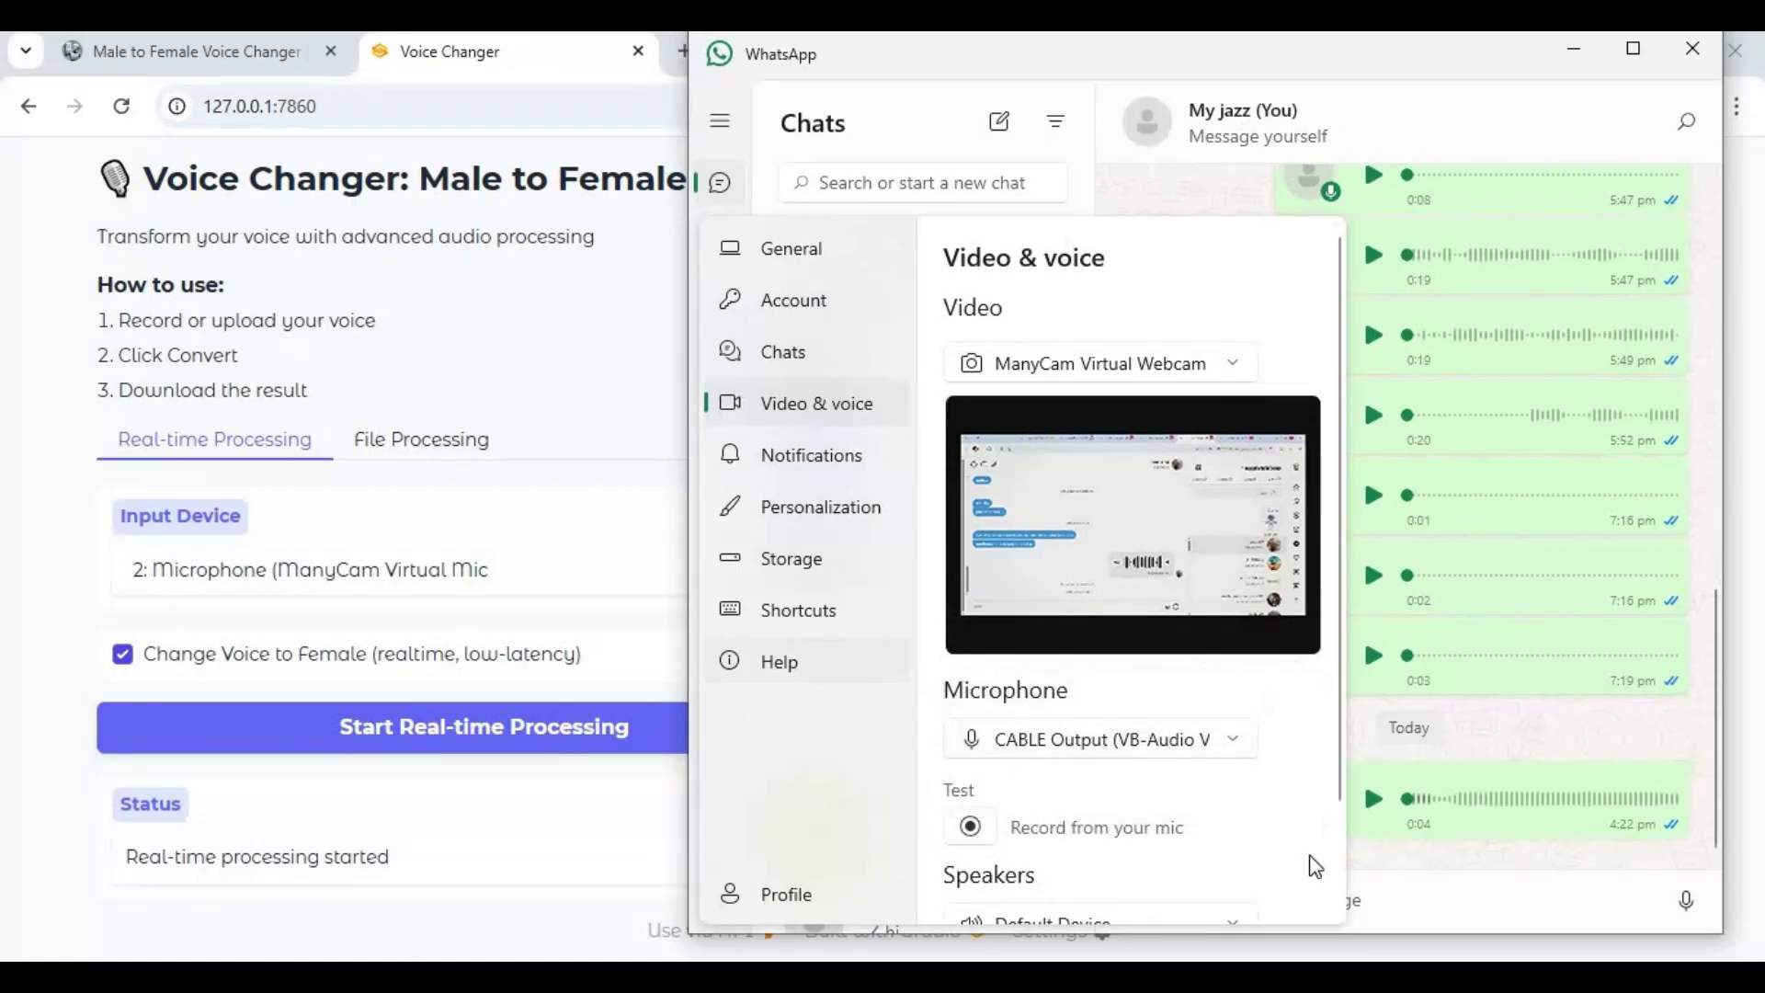
left_click(1437, 884)
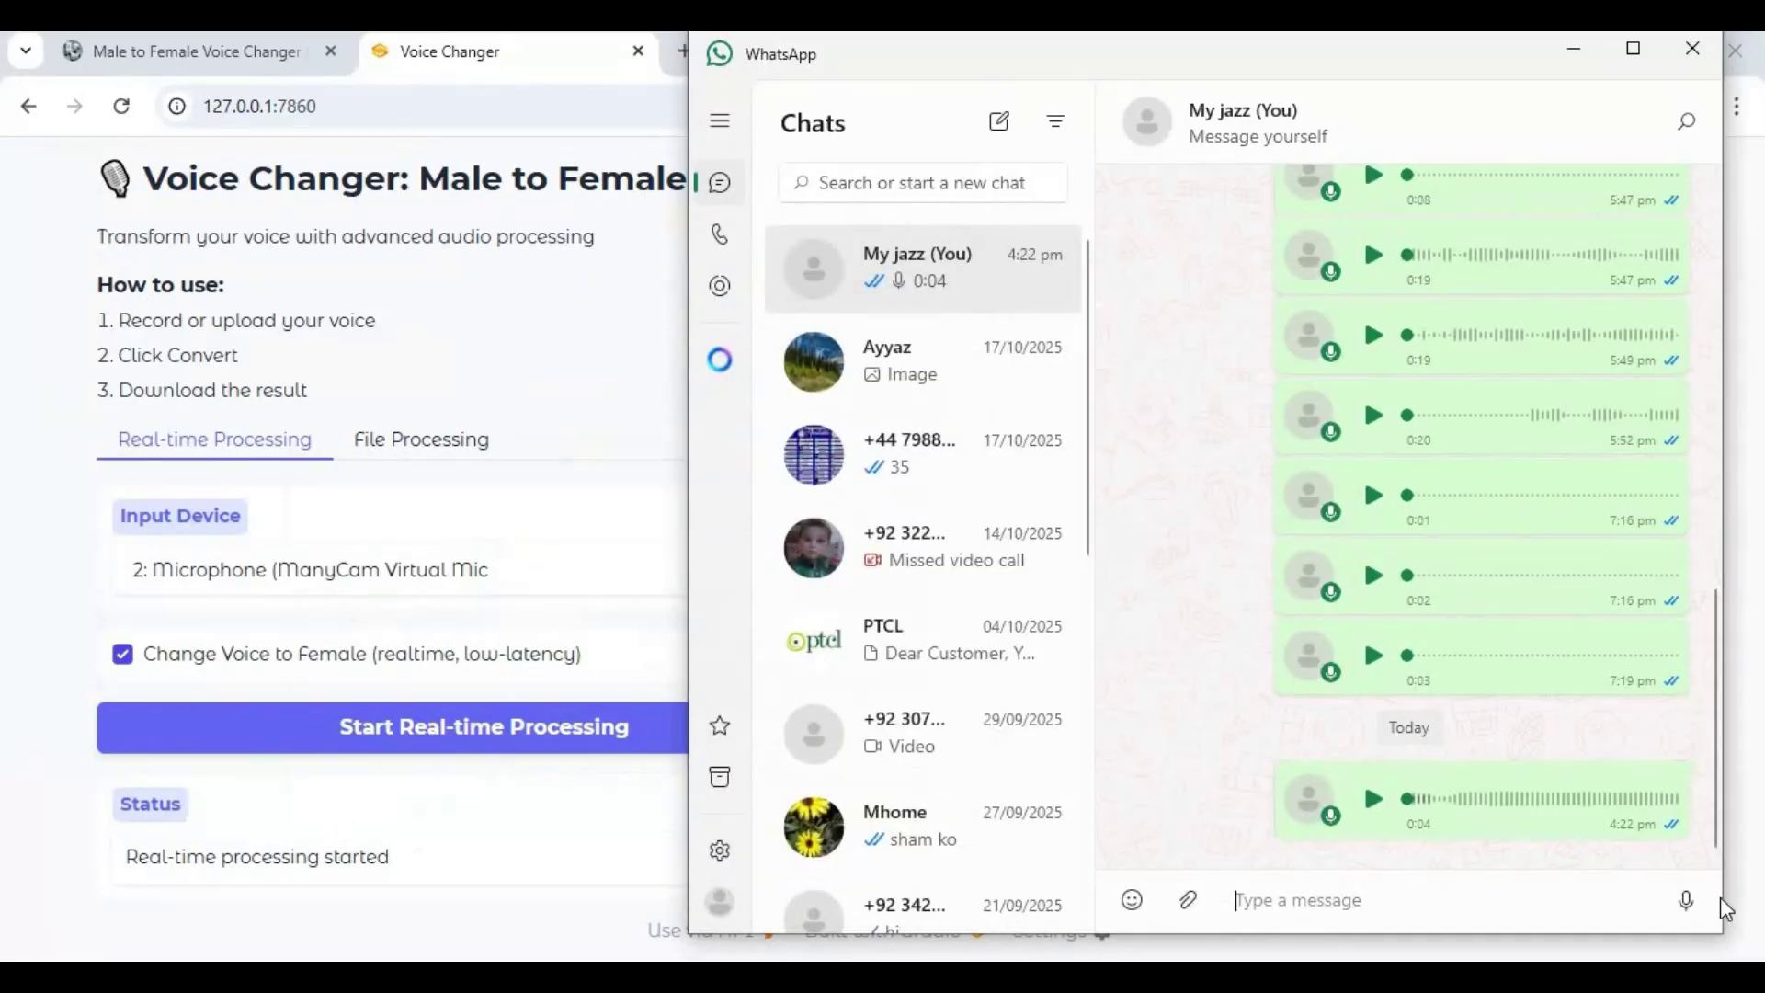
- Record a 14-second voice draft in the WhatsApp self-chat, play it back, then minimize WhatsApp
left_click(1687, 907)
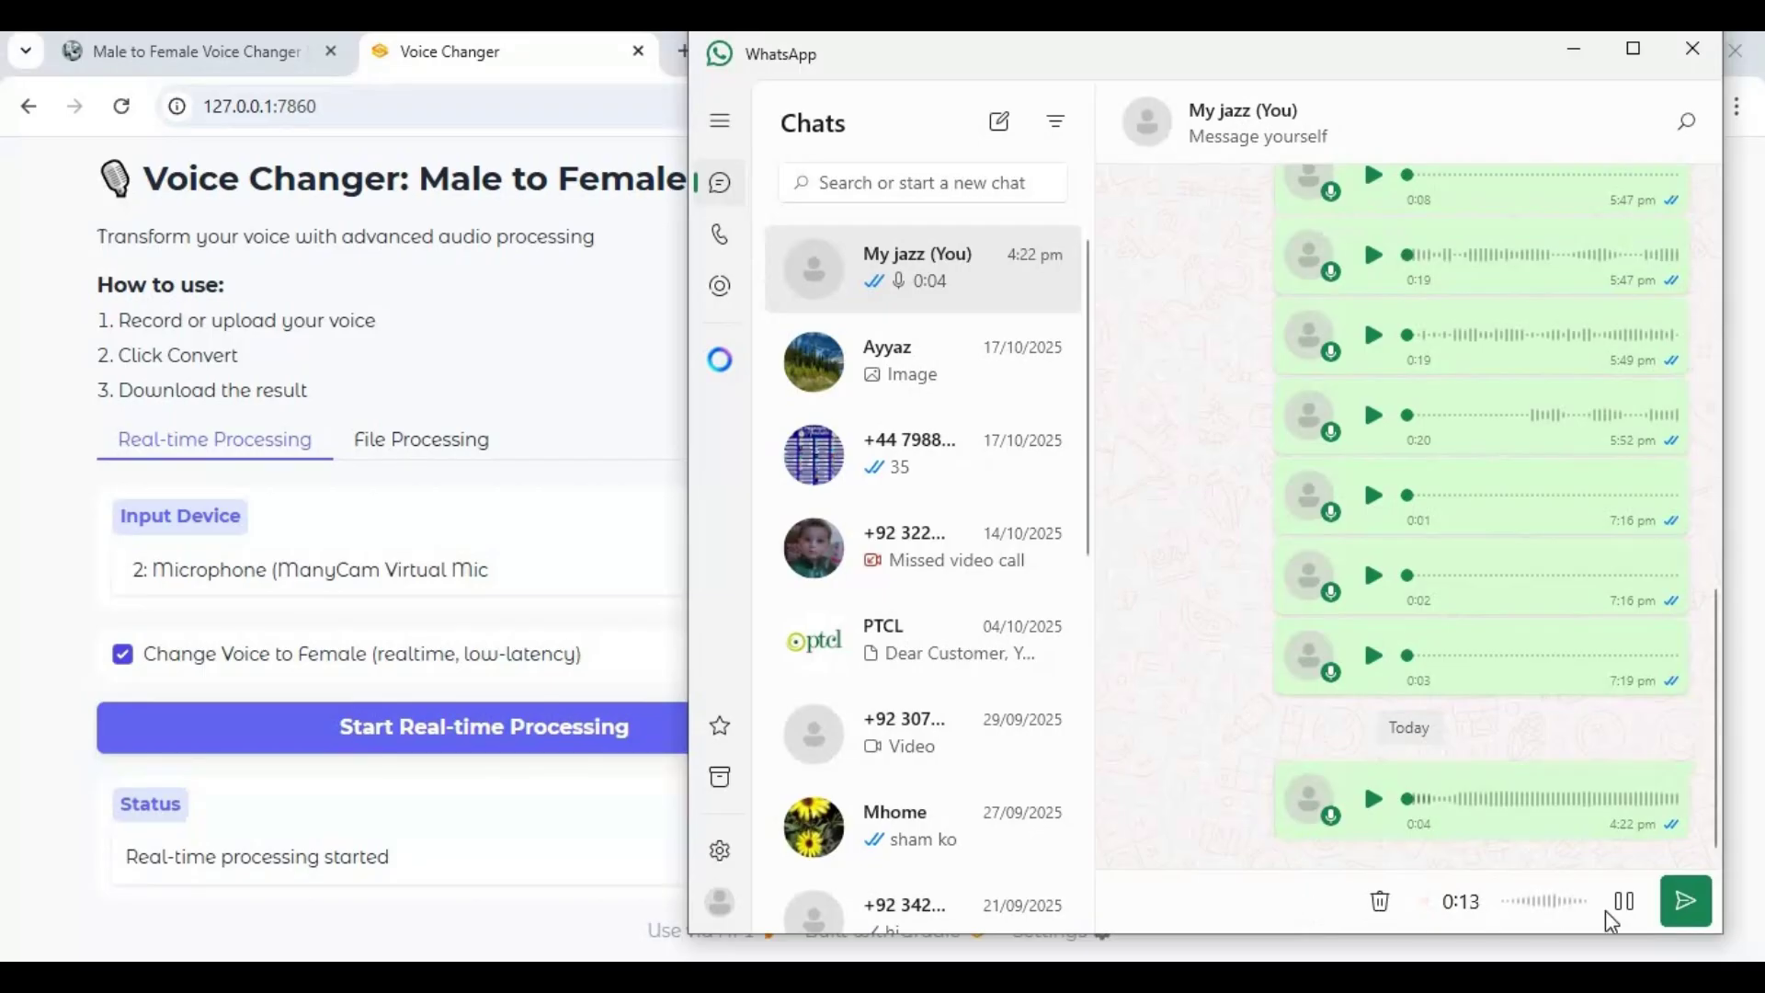
left_click(1637, 918)
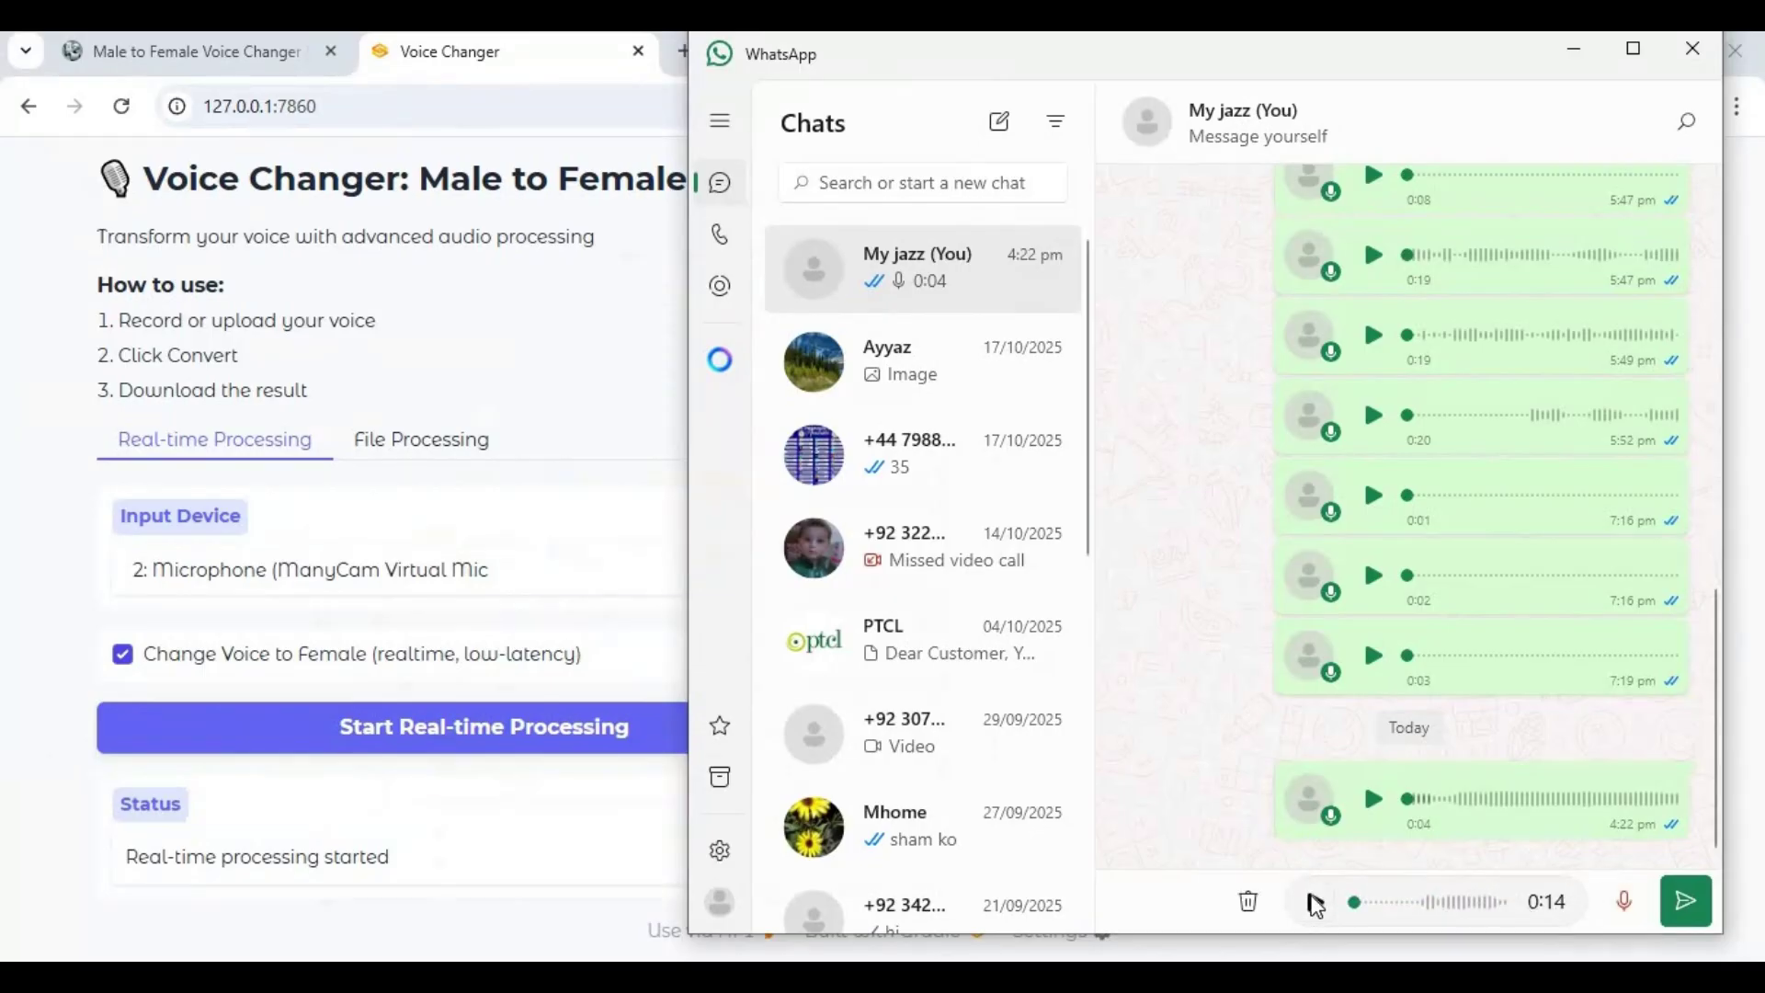
left_click(1315, 902)
left_click(17, 768)
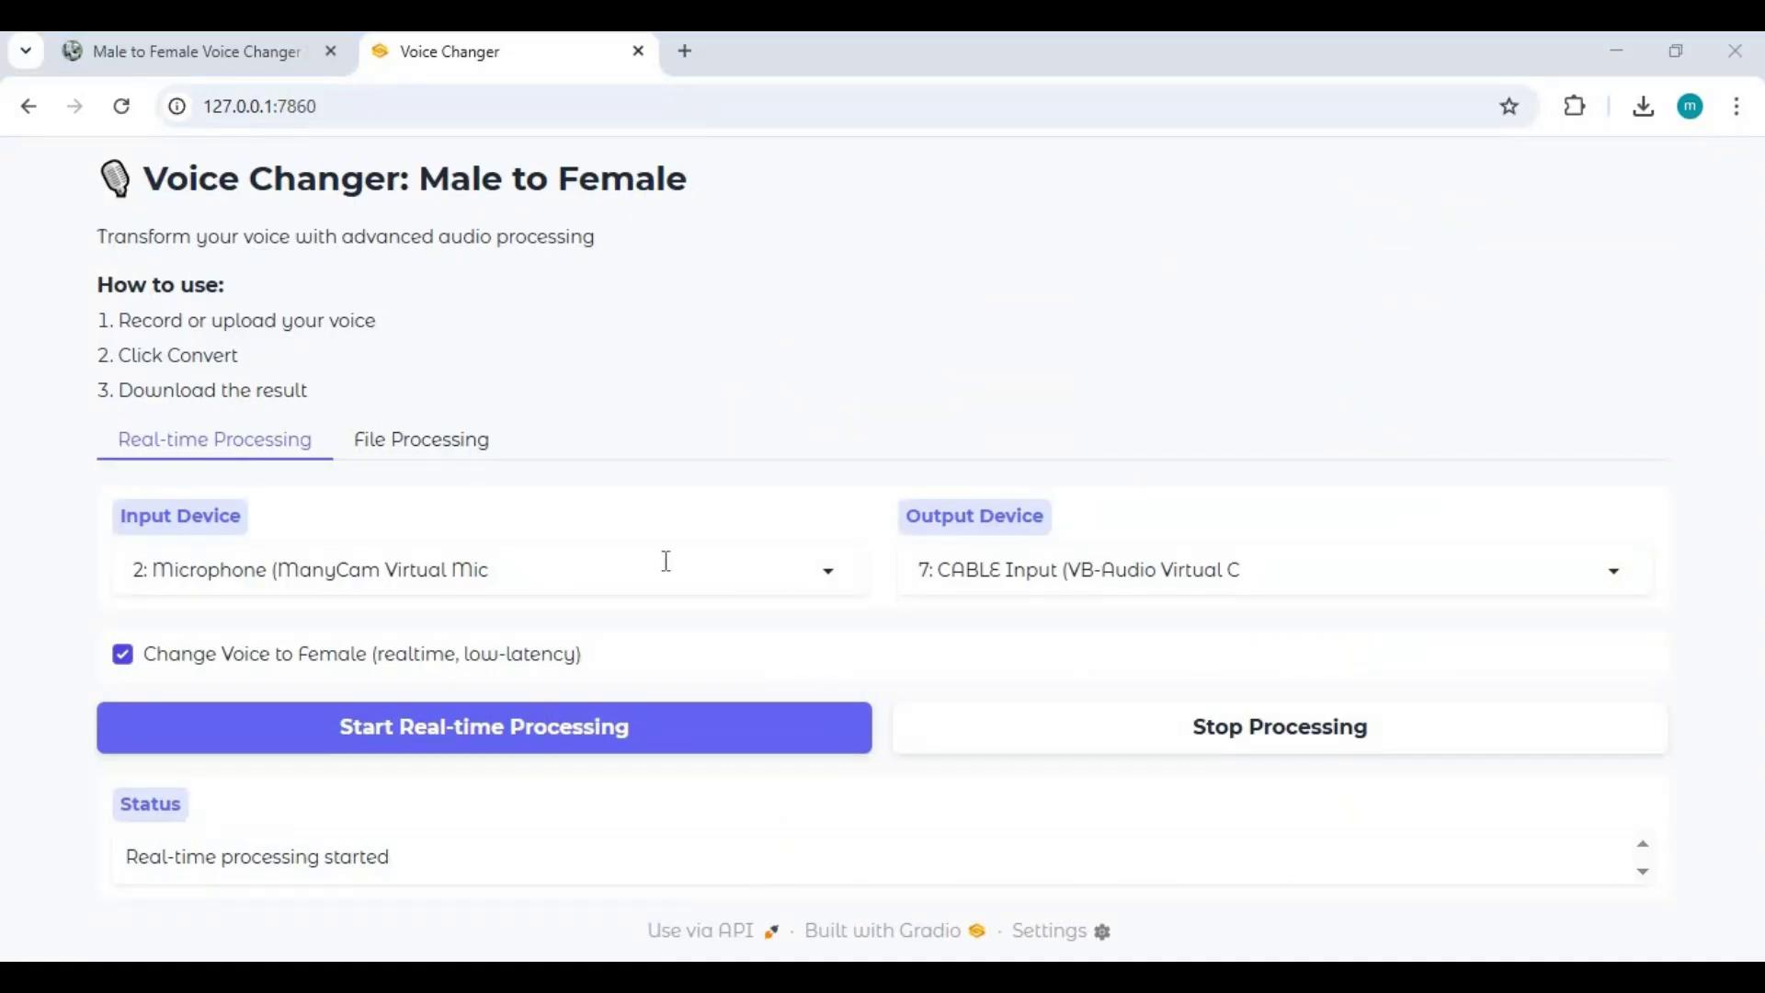
- On the File Processing tab, upload the 8-second Clony-rmYqP clip from Downloads
left_click(435, 454)
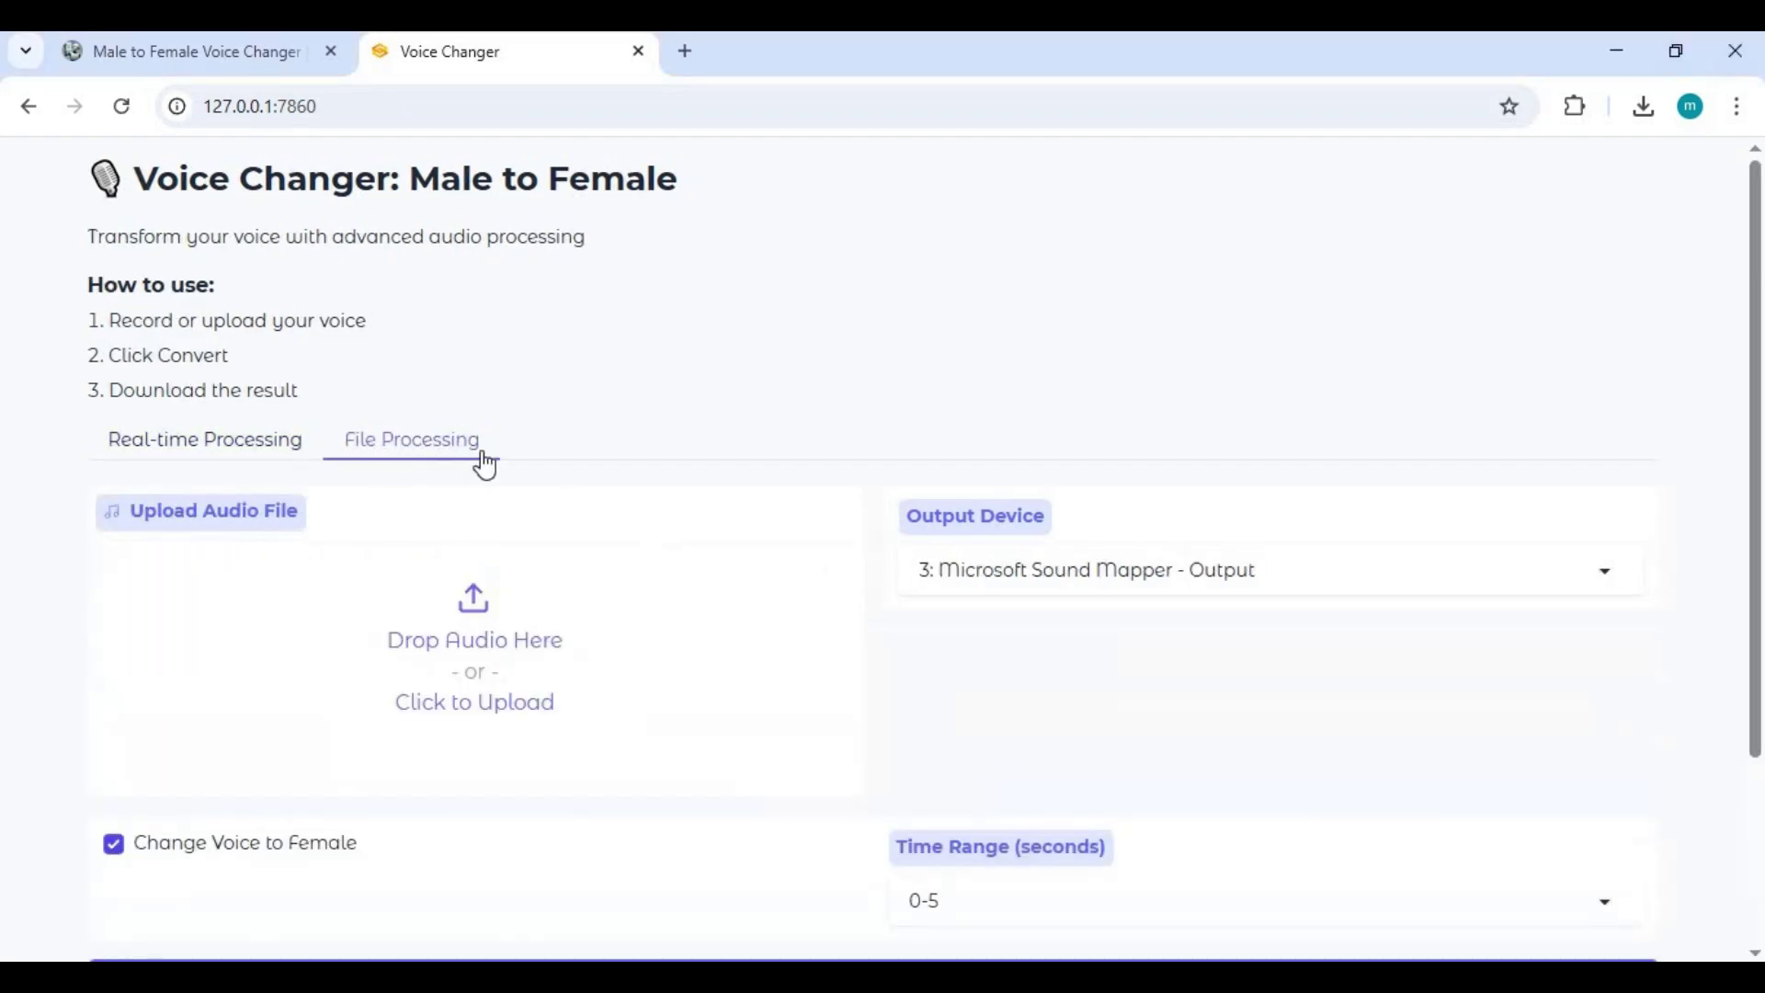
scroll(487, 464, "down", 1)
scroll(469, 662, "down", 2)
scroll(476, 688, "up", 3)
left_click(472, 673)
scroll(550, 382, "down", 5)
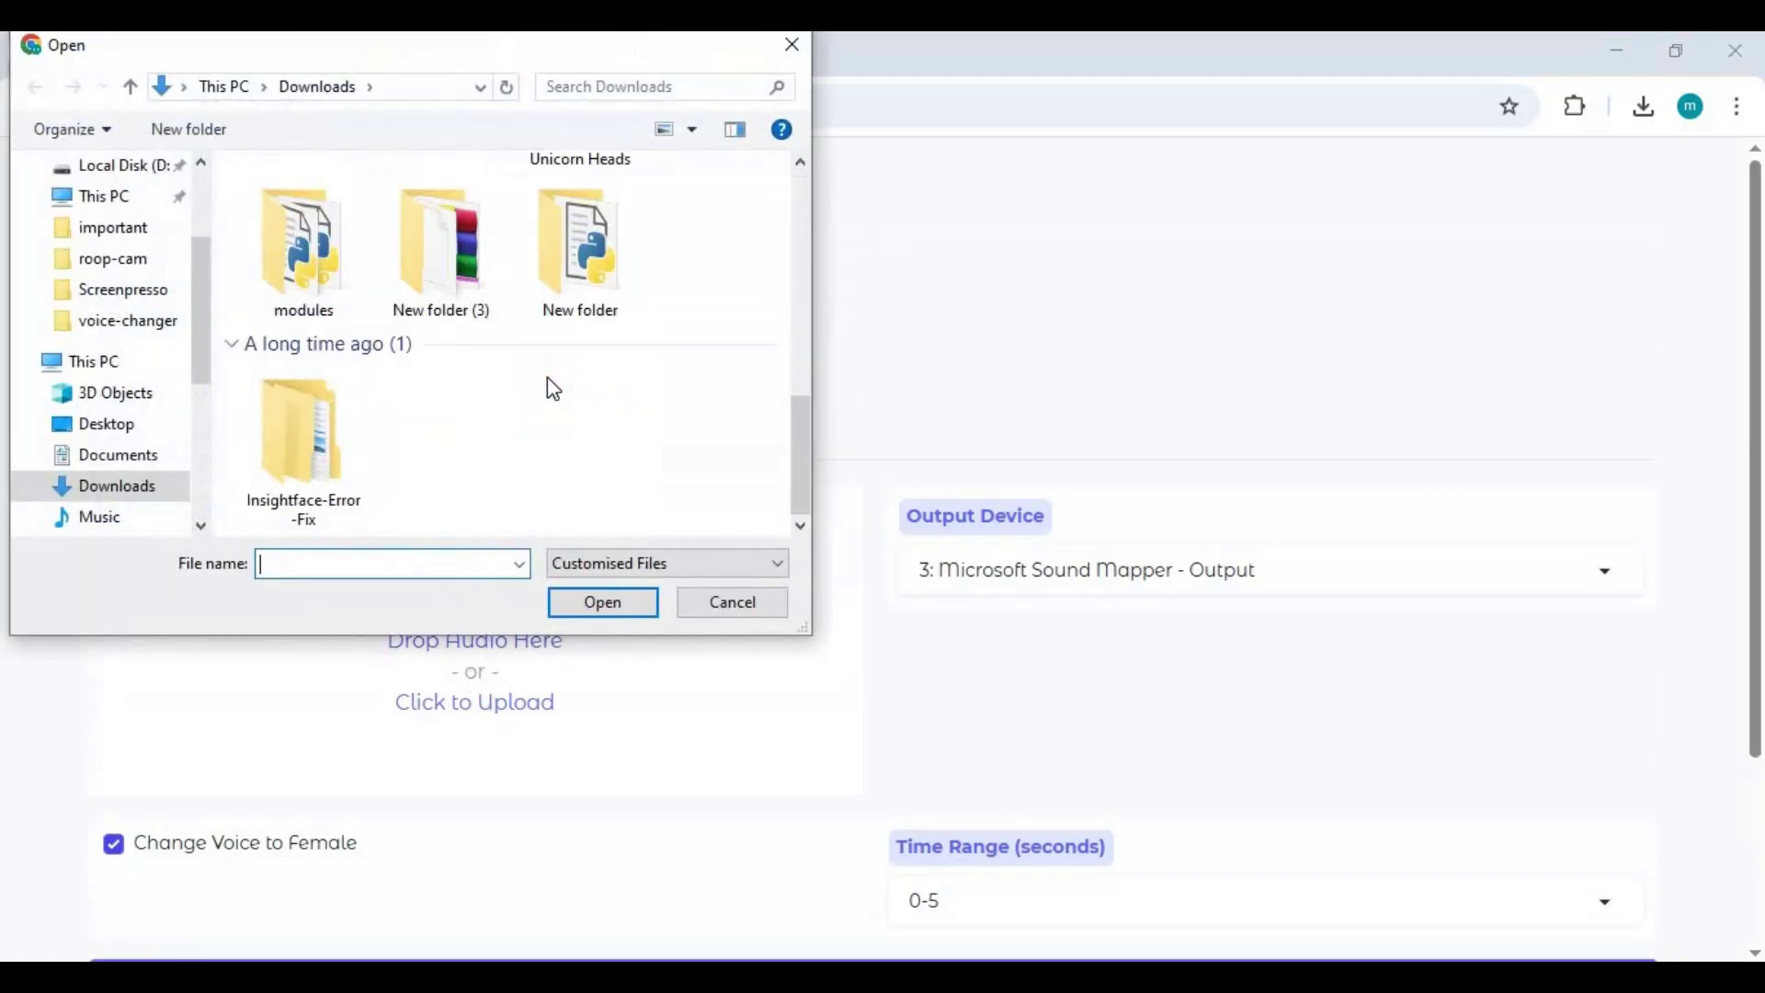
scroll(554, 389, "up", 5)
left_click(298, 497)
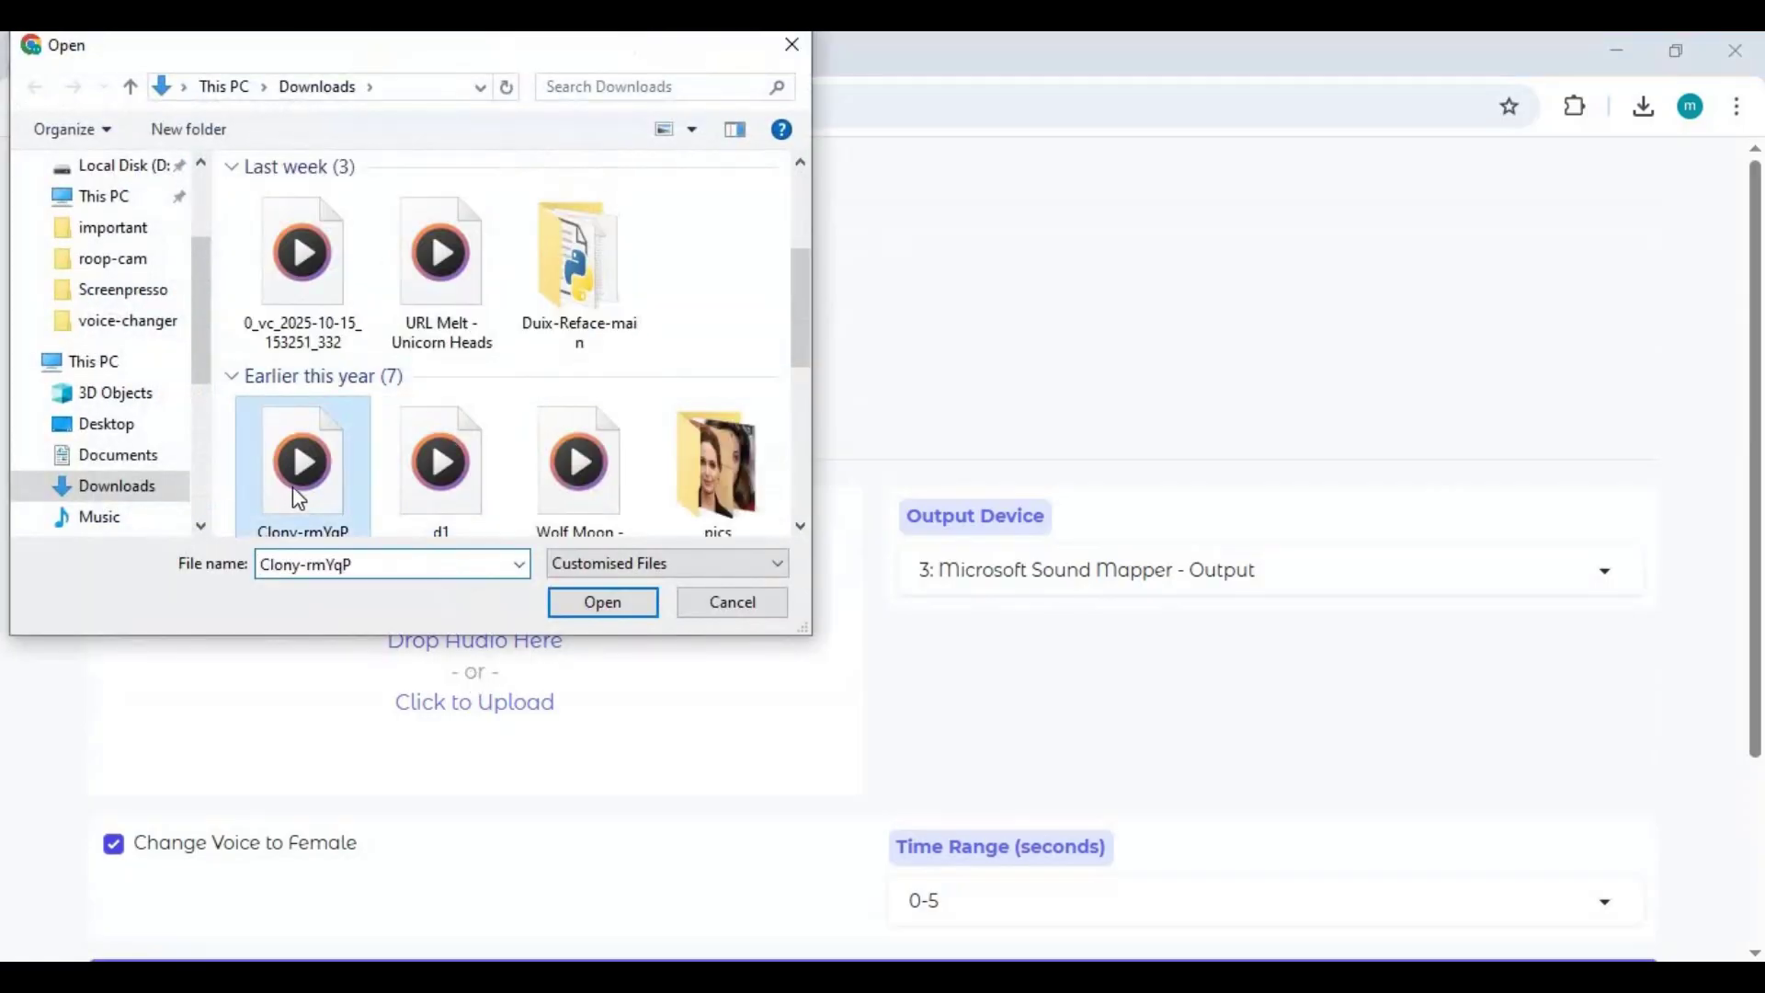
double_click(296, 492)
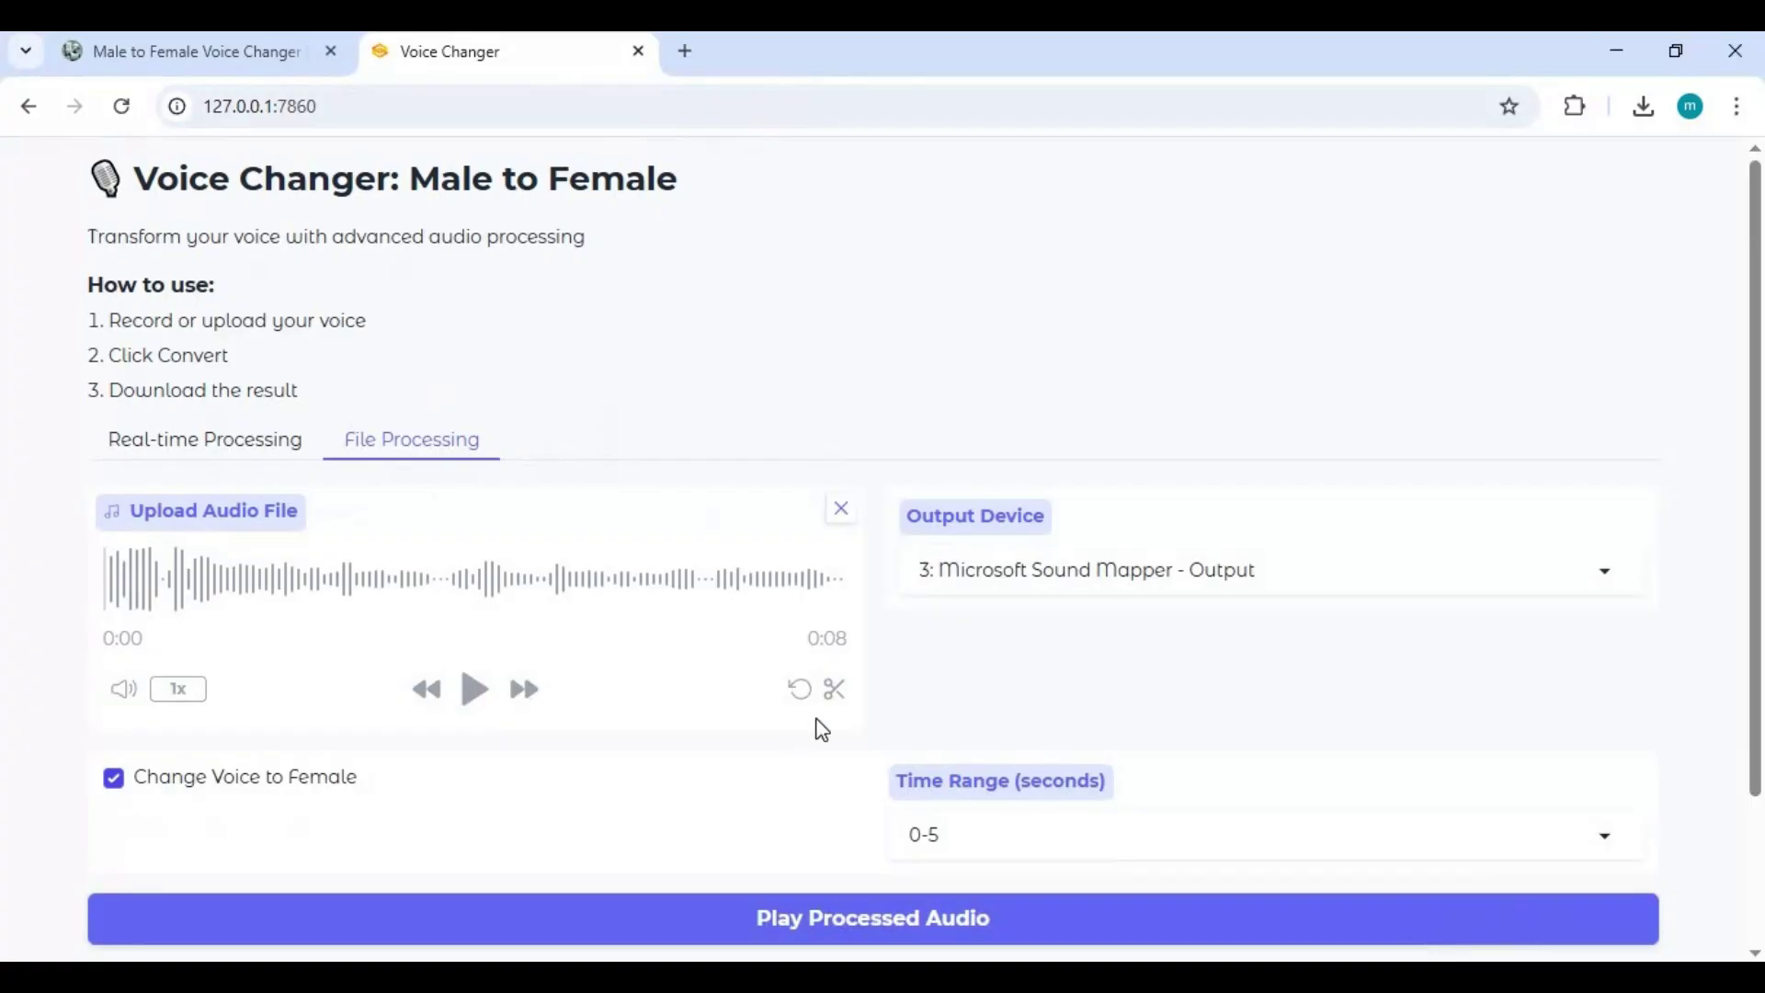
scroll(822, 731, "down", 1)
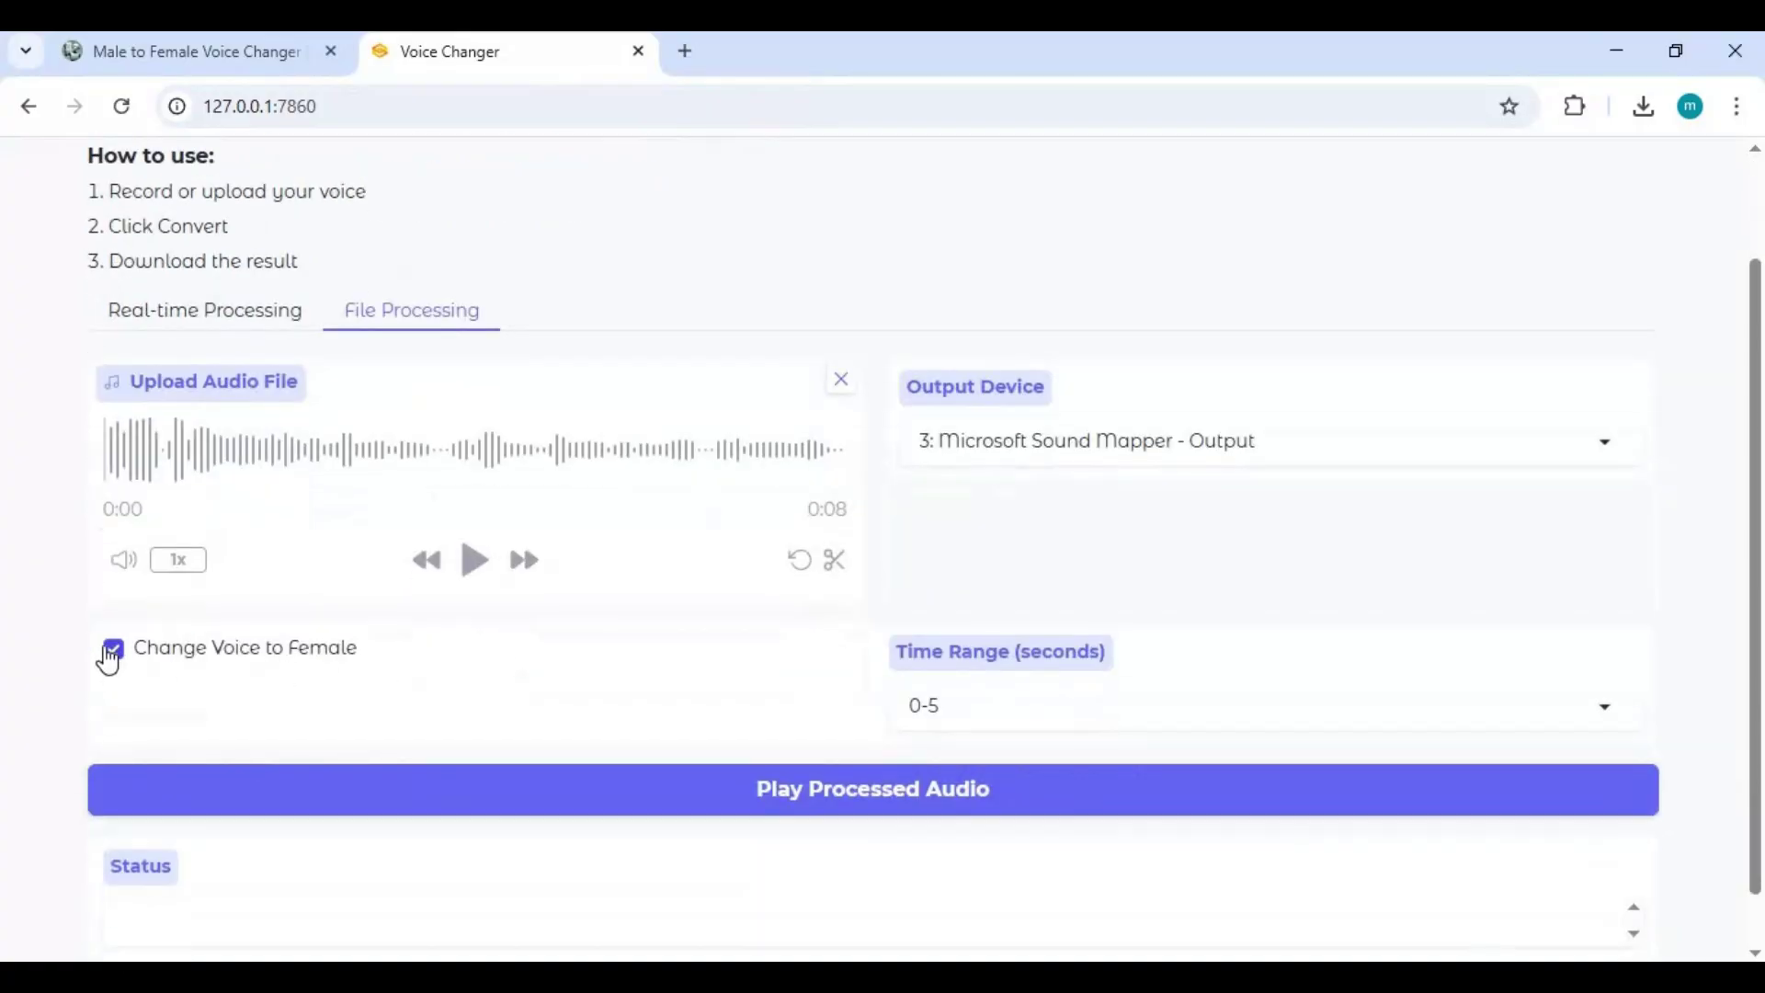
- Uncheck Change Voice to Female and set Output Device to 7: CABLE Input
left_click(146, 660)
left_click(1085, 451)
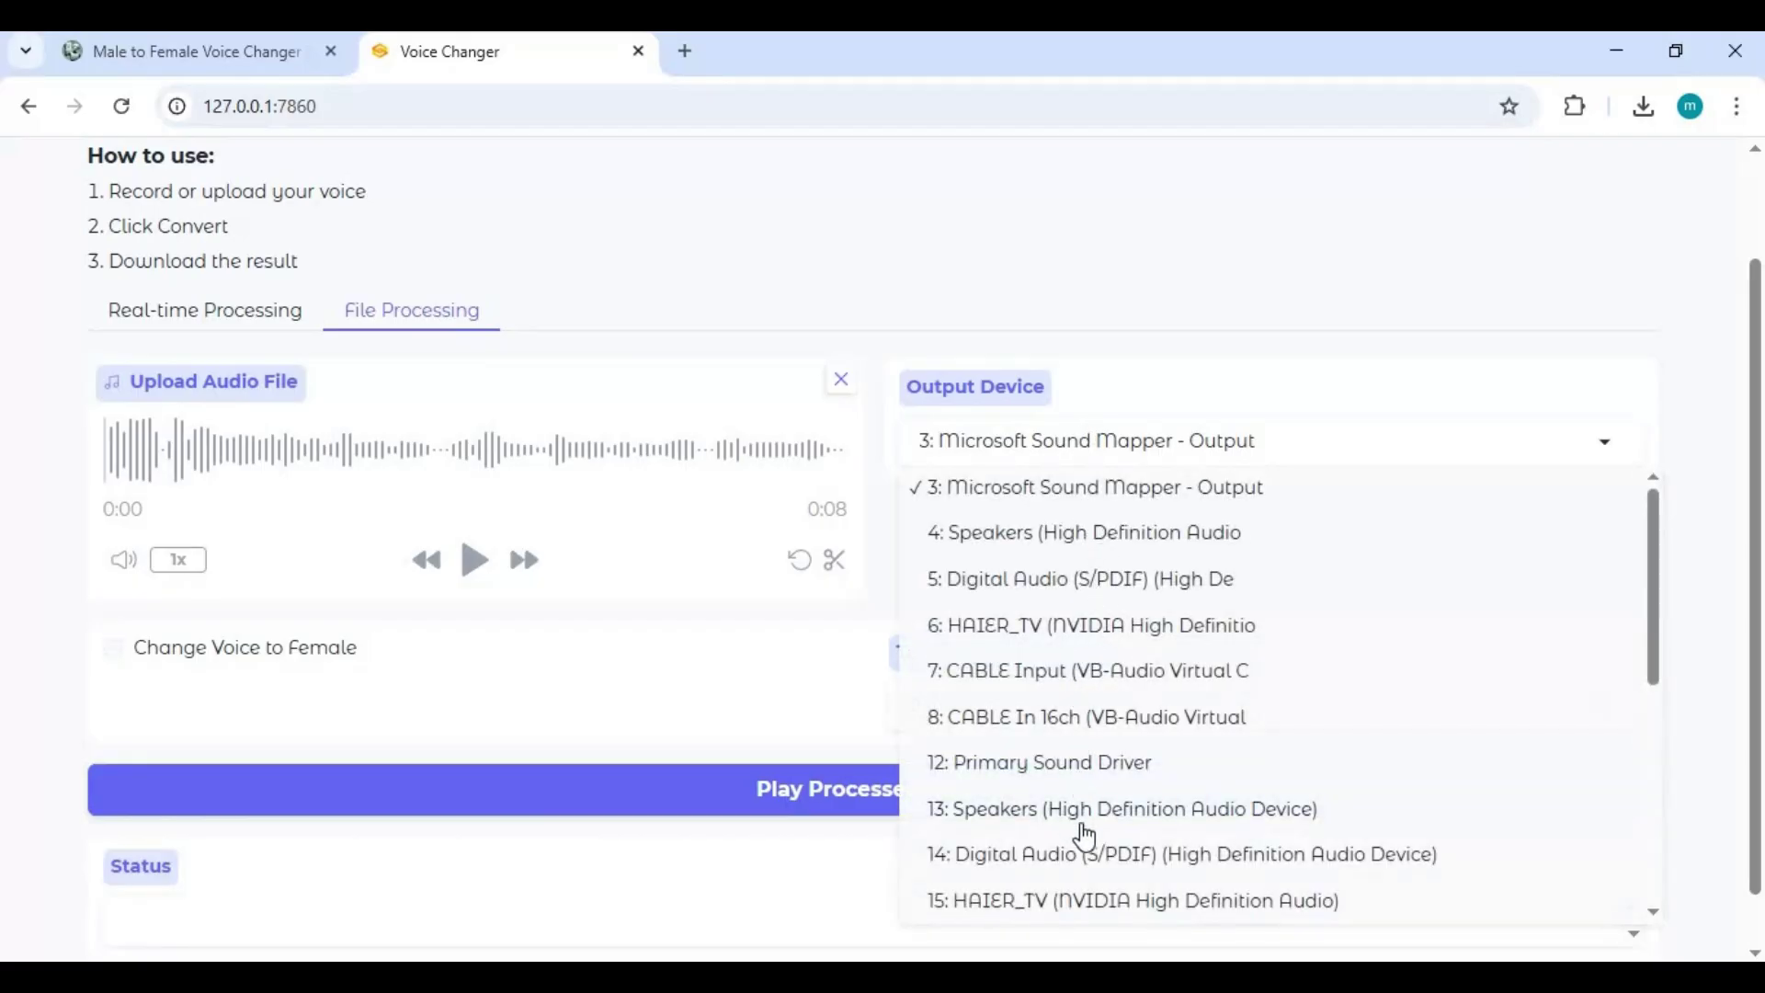
scroll(1209, 685, "up", 2)
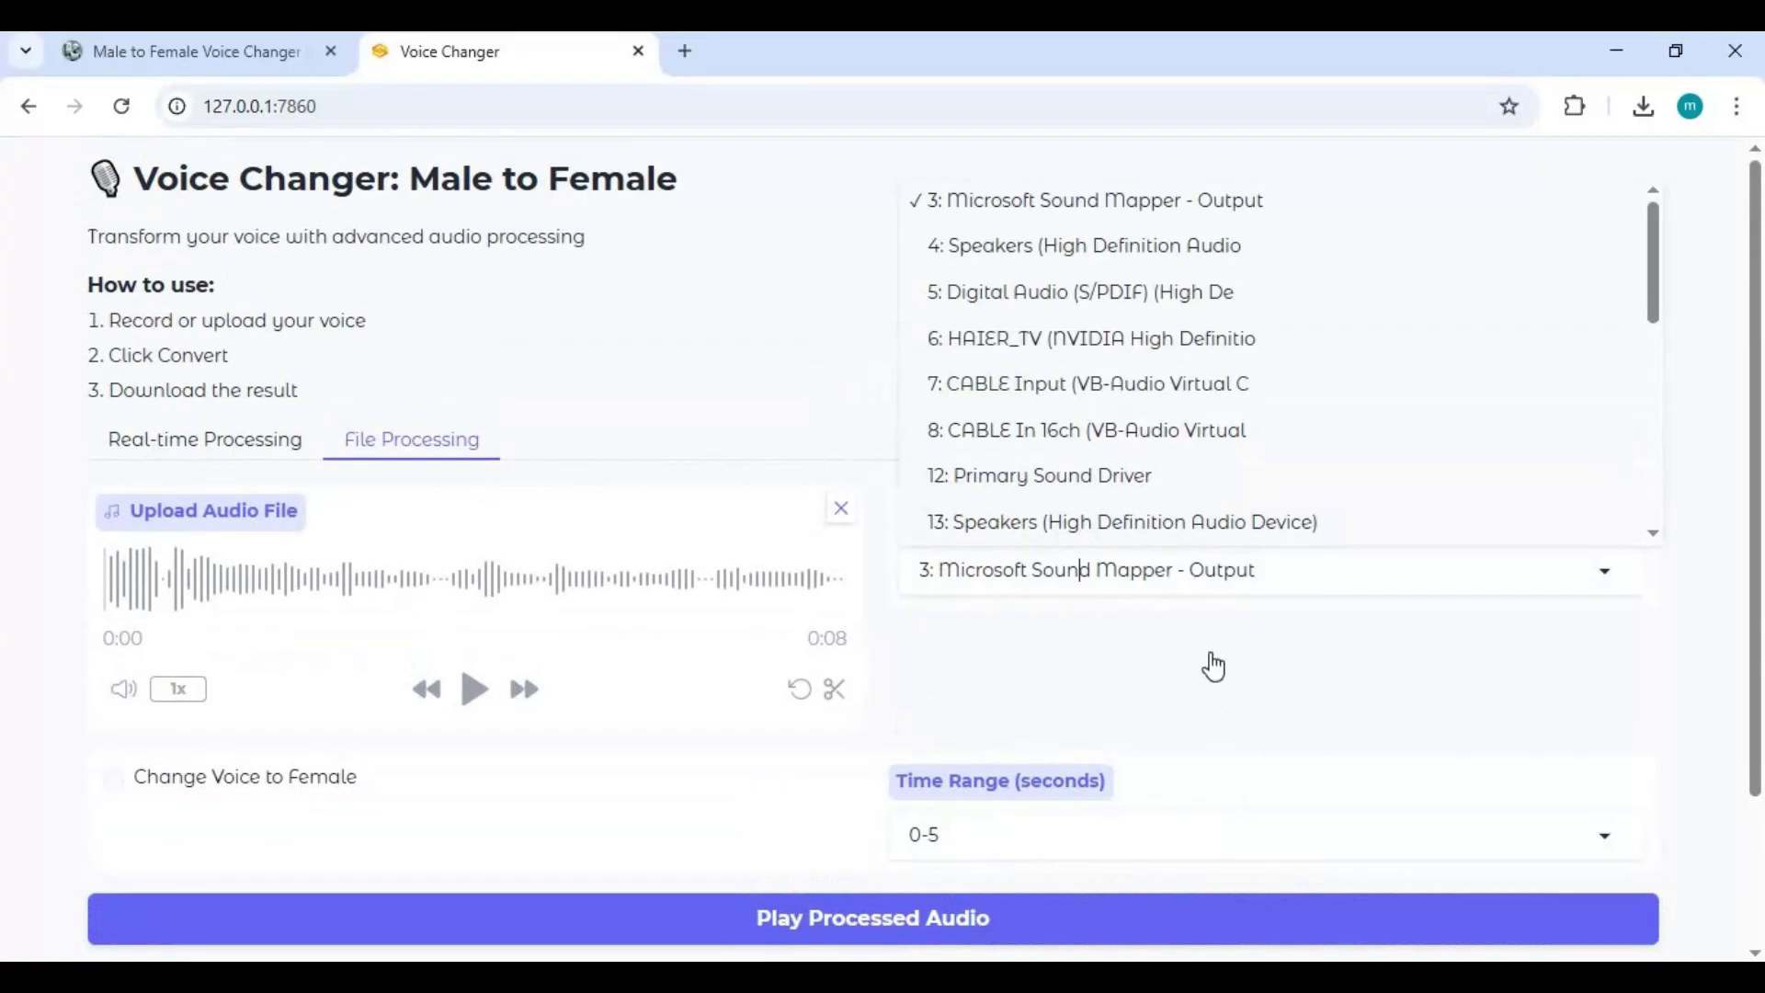
scroll(1214, 667, "down", 2)
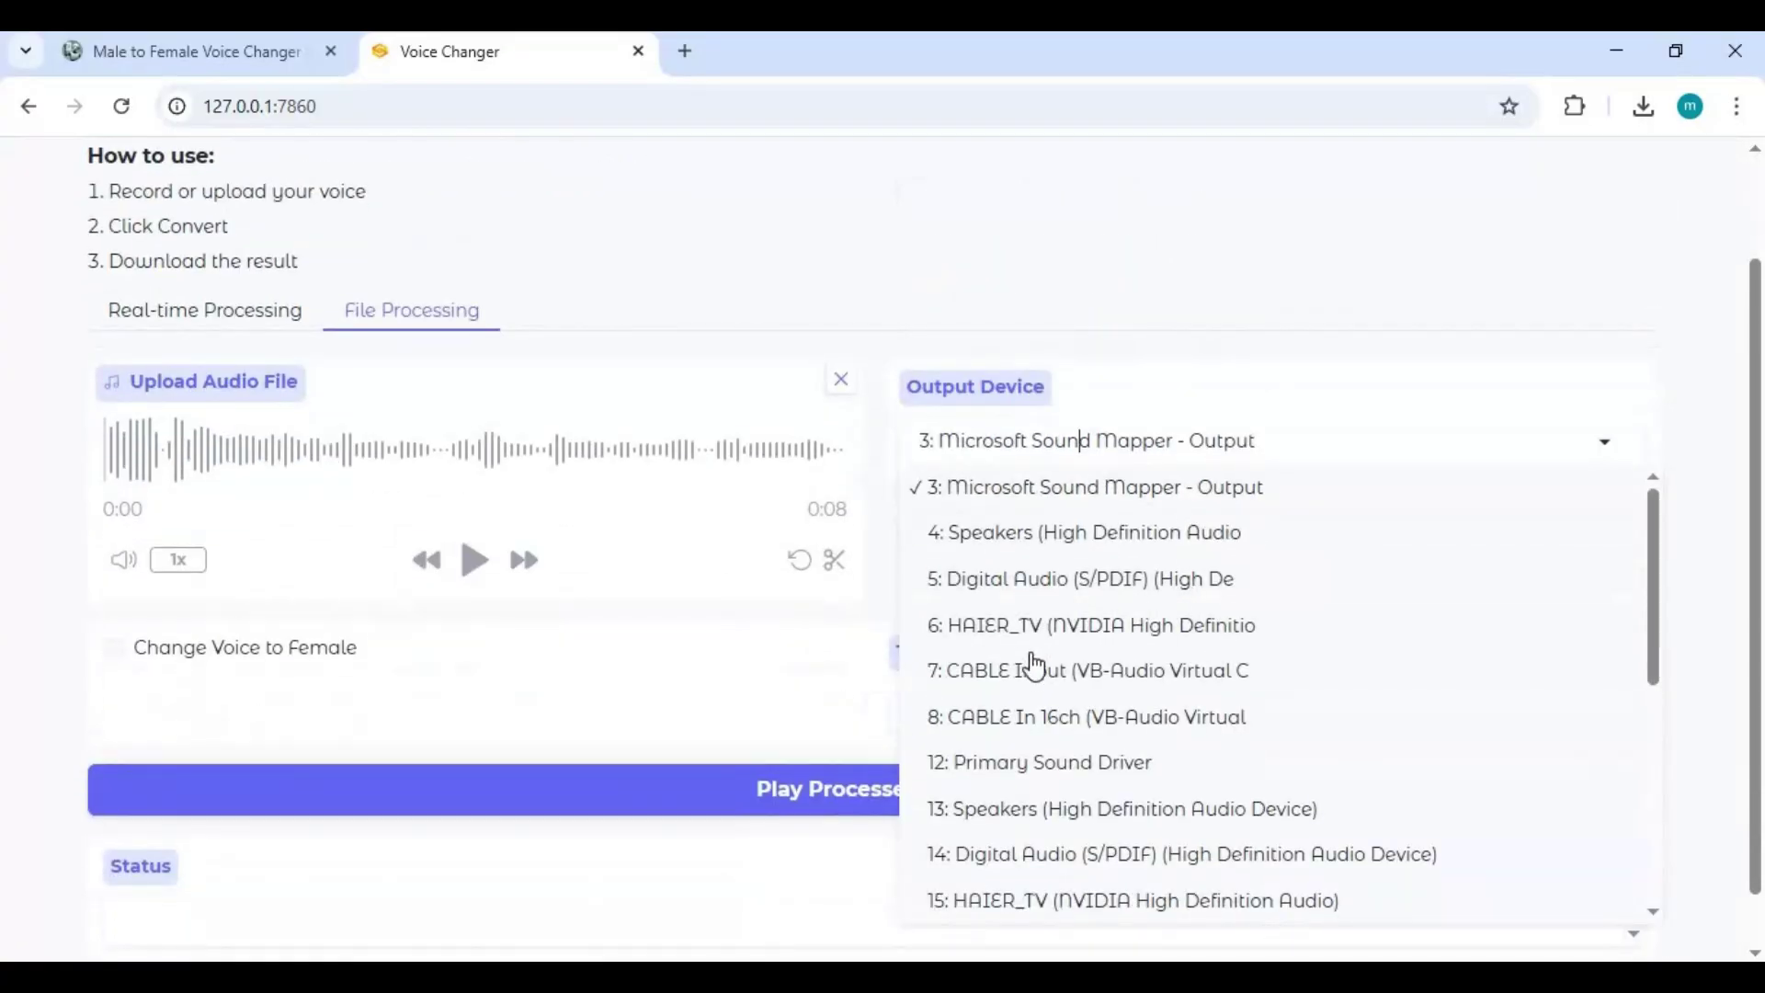
left_click(1033, 669)
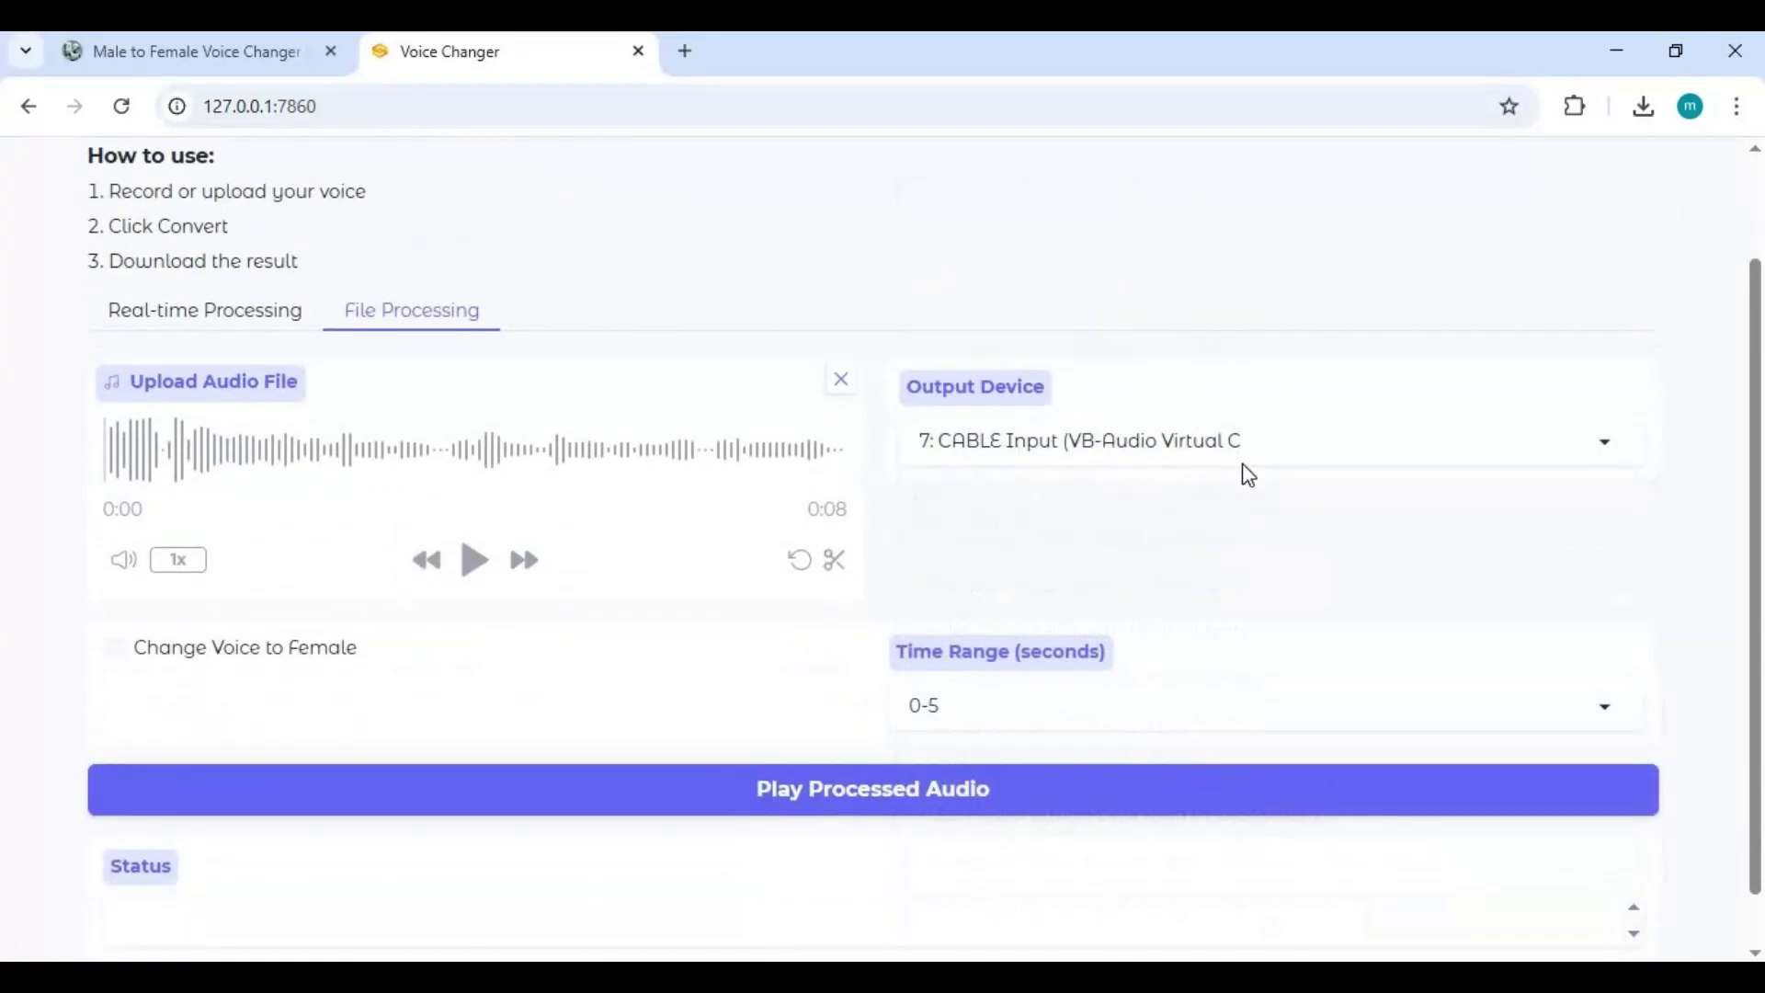
- Keep the Time Range at 0-5 seconds and start Play Processed Audio
left_click(1097, 705)
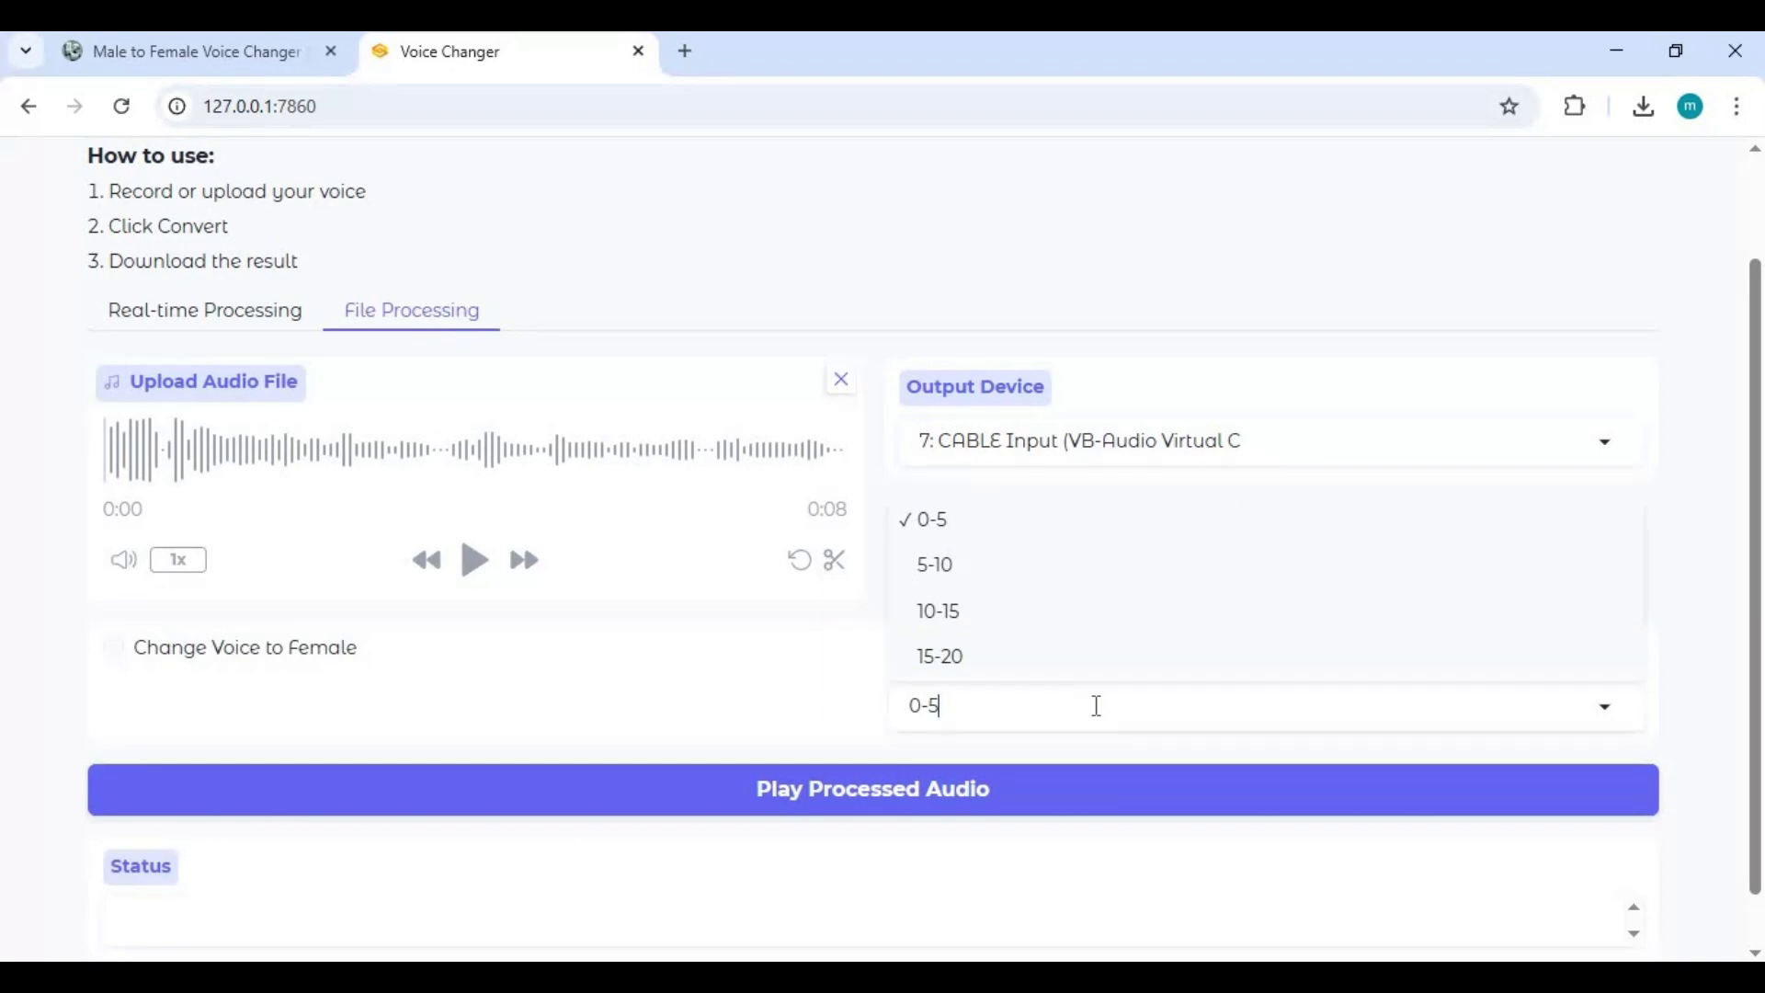
left_click(930, 510)
scroll(883, 680, "down", 1)
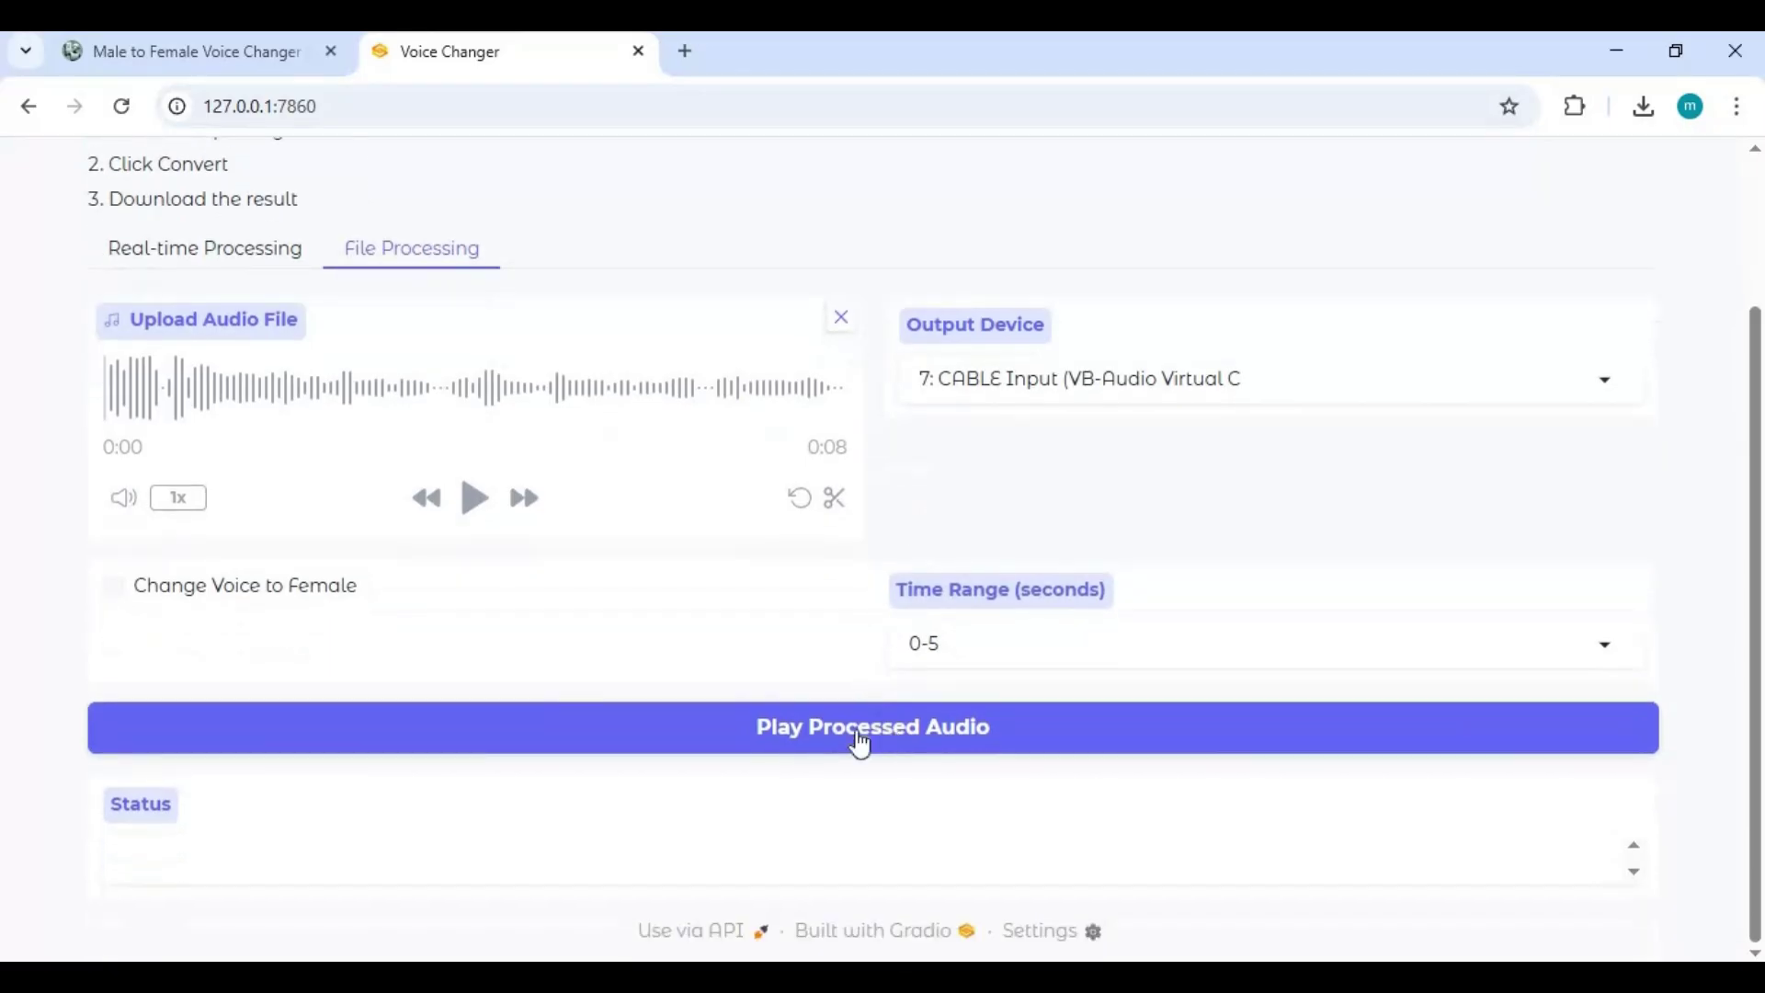
left_click(940, 740)
- Discard the old 0:14 WhatsApp draft, record a new 7-second voice message, and preview it
key("alt+Tab")
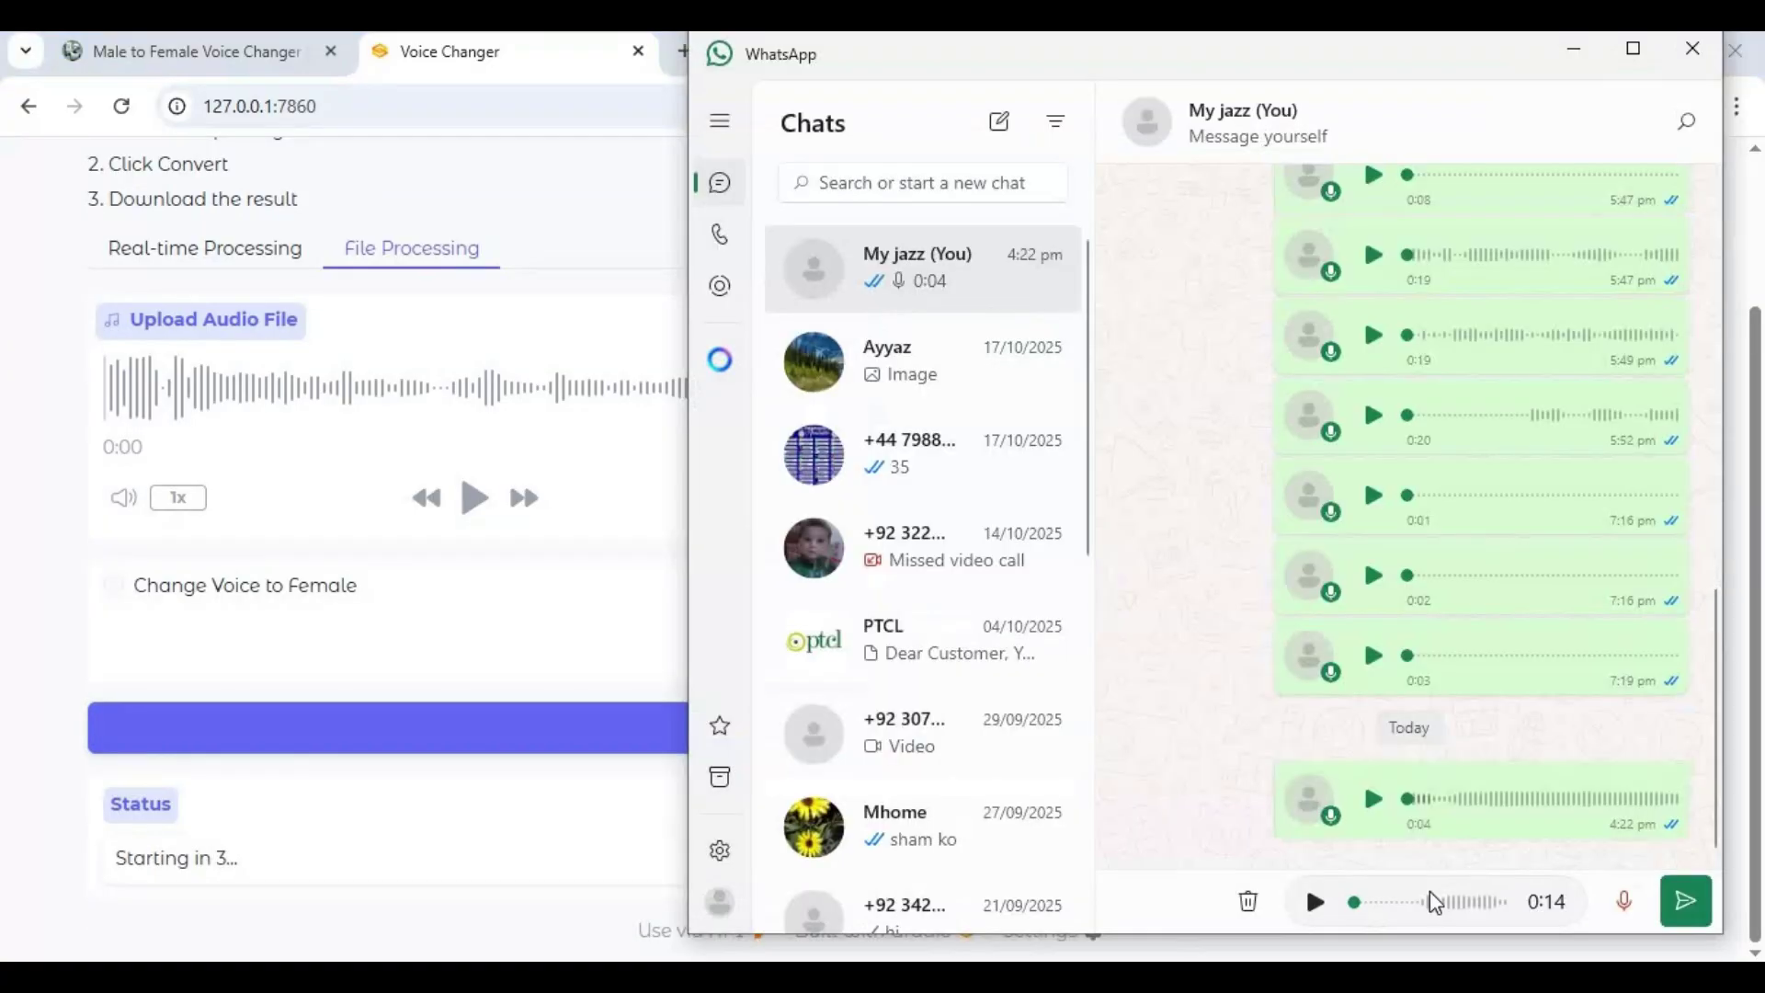
left_click(1251, 904)
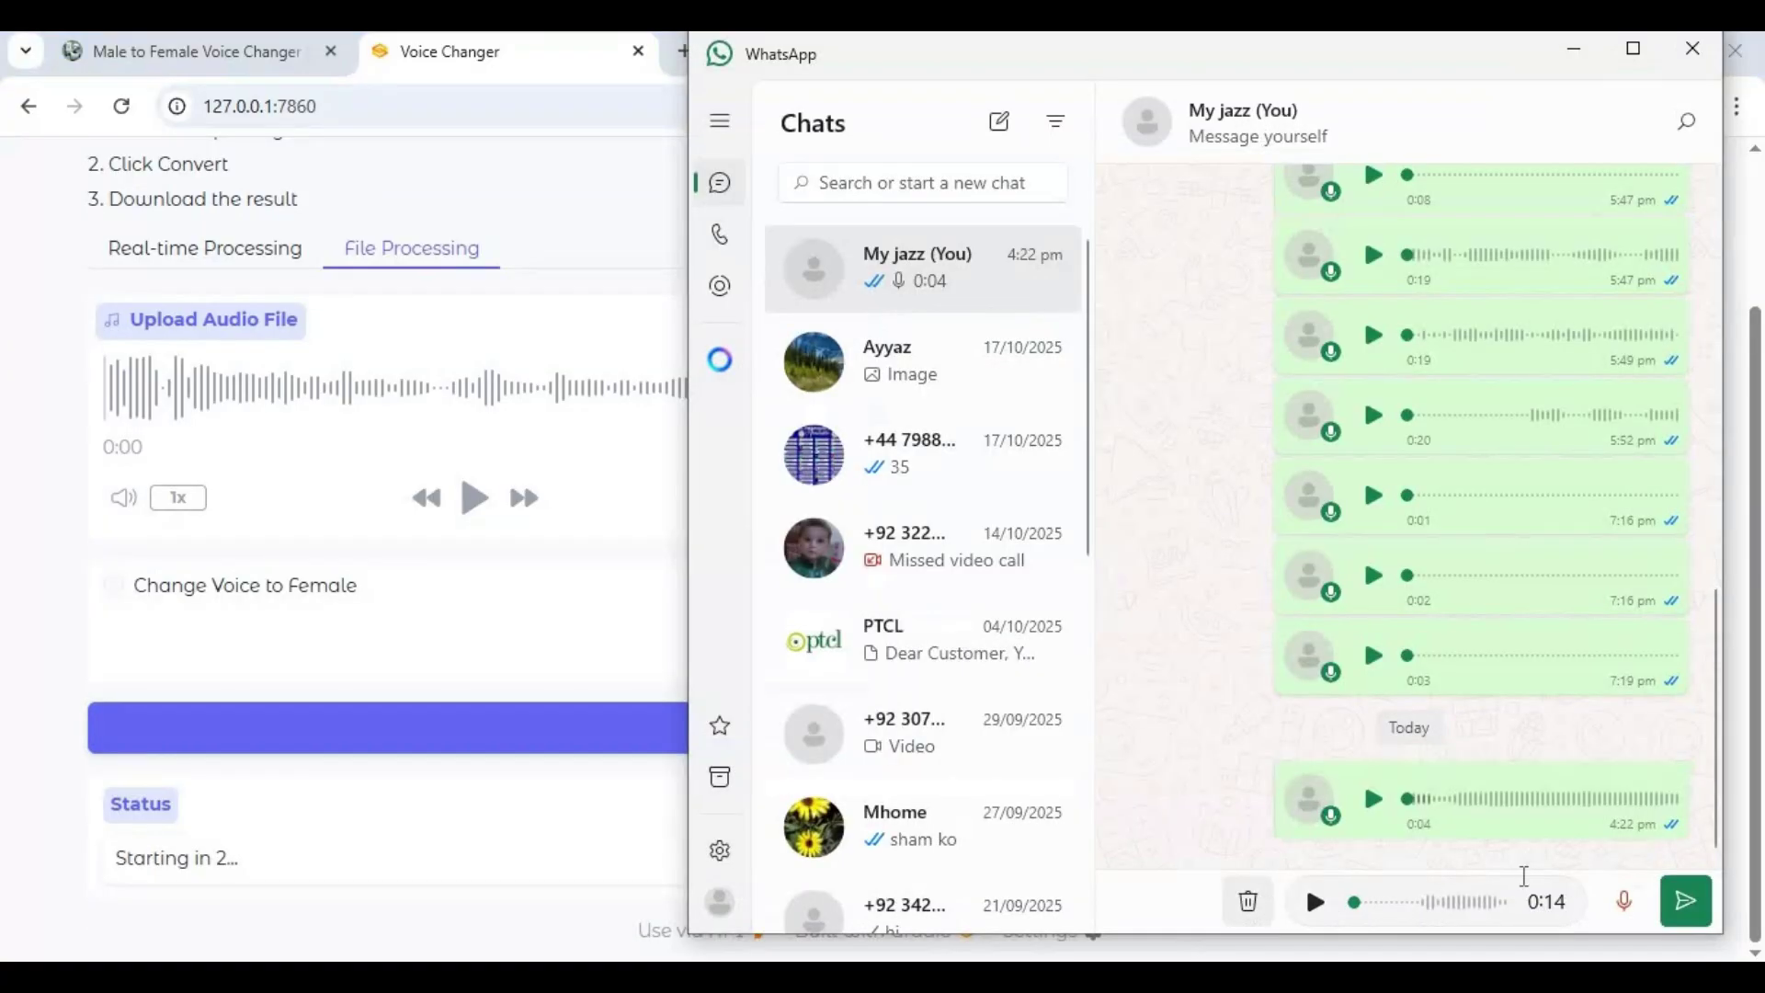
left_click(1686, 900)
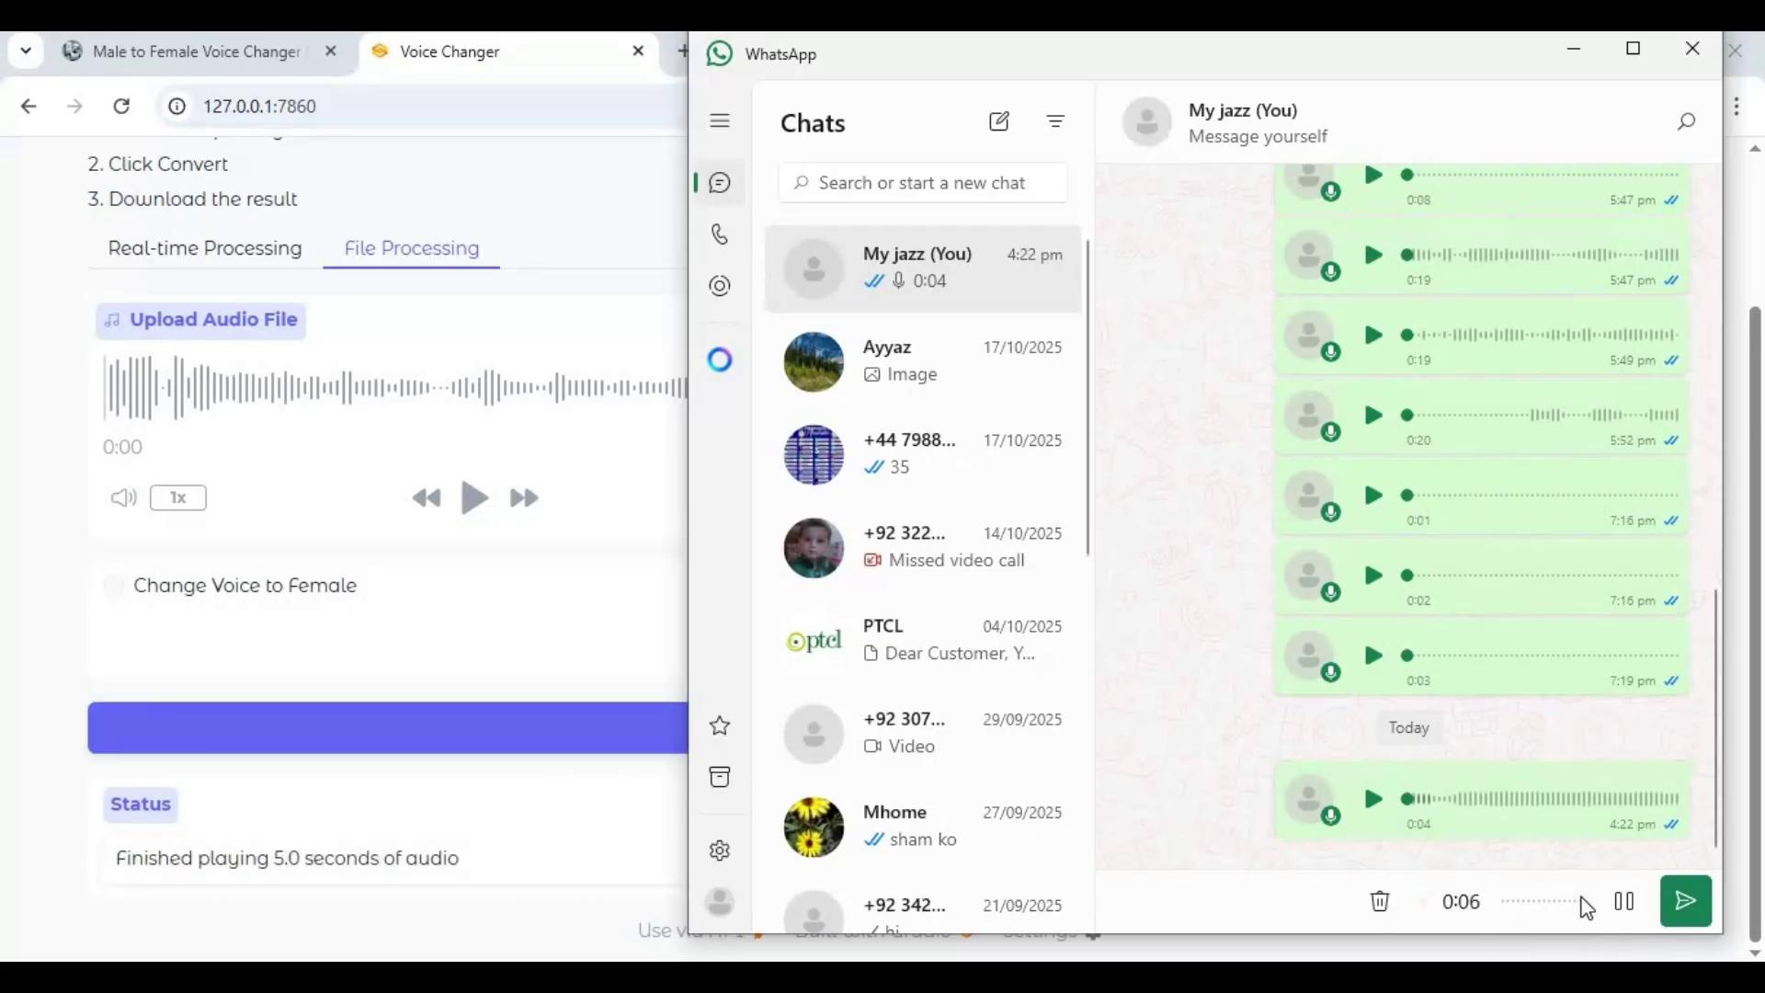
left_click(1624, 901)
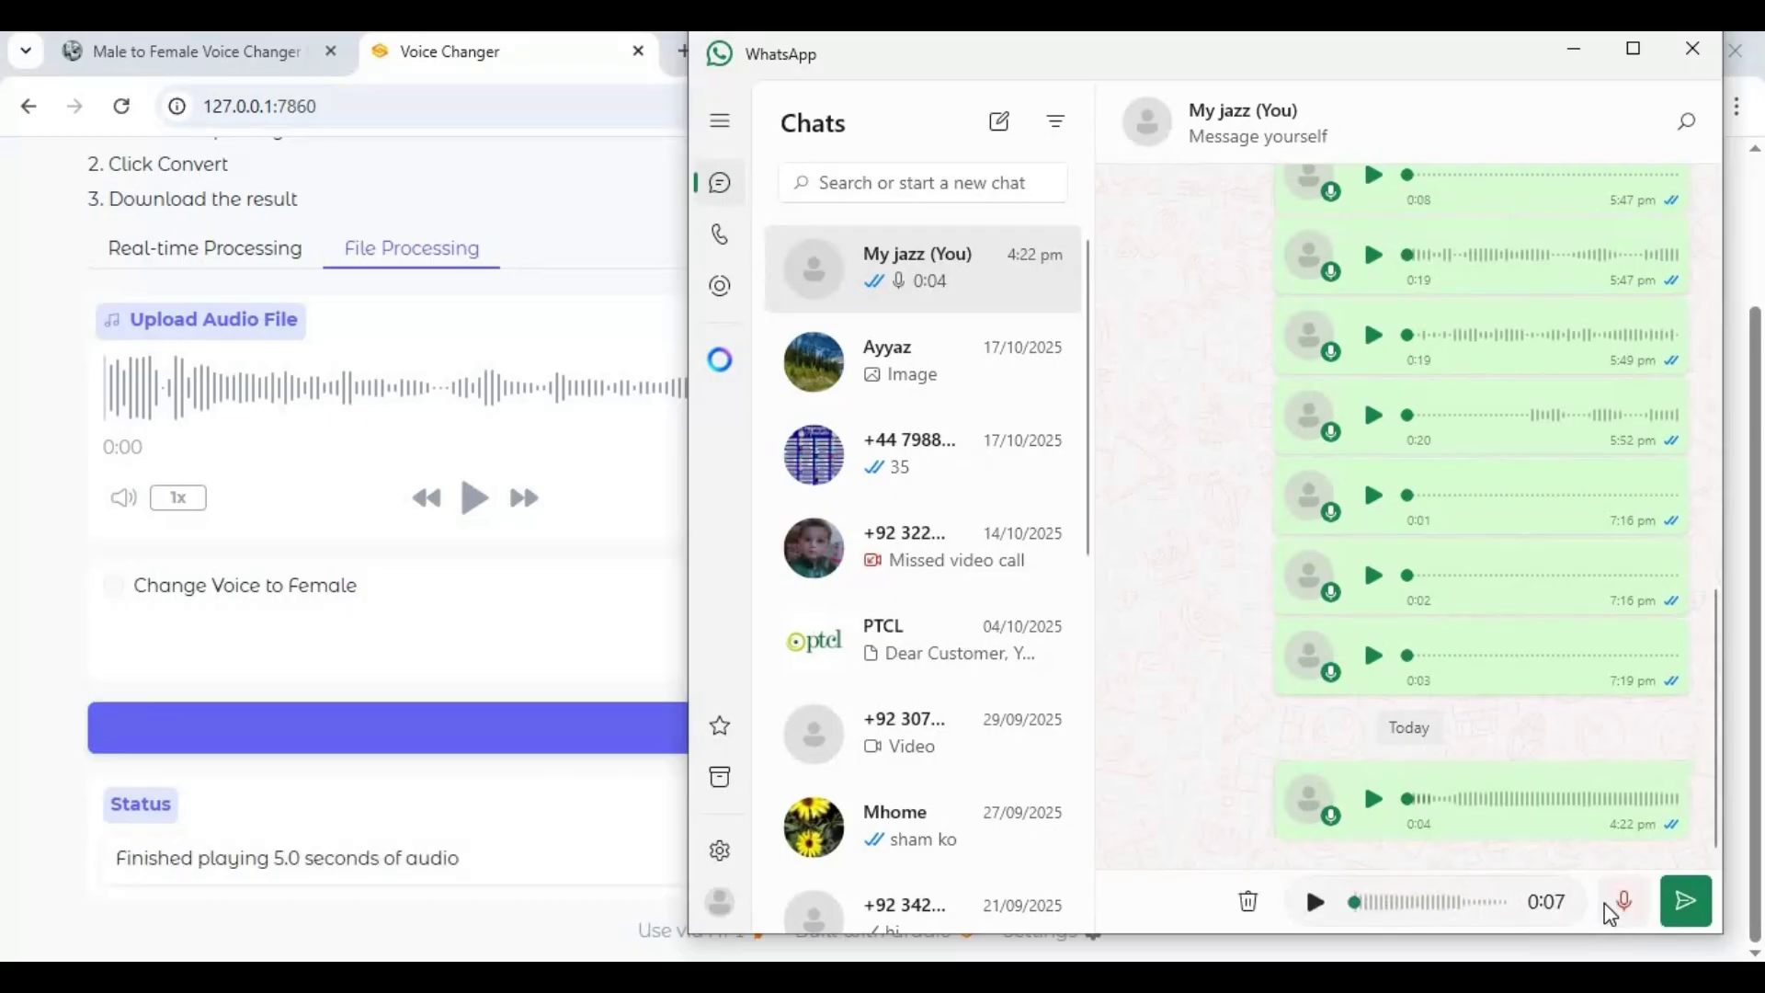
left_click(1316, 903)
- Bring Voice Changer forward and leave the Time Range at 0-5 seconds
left_click(518, 615)
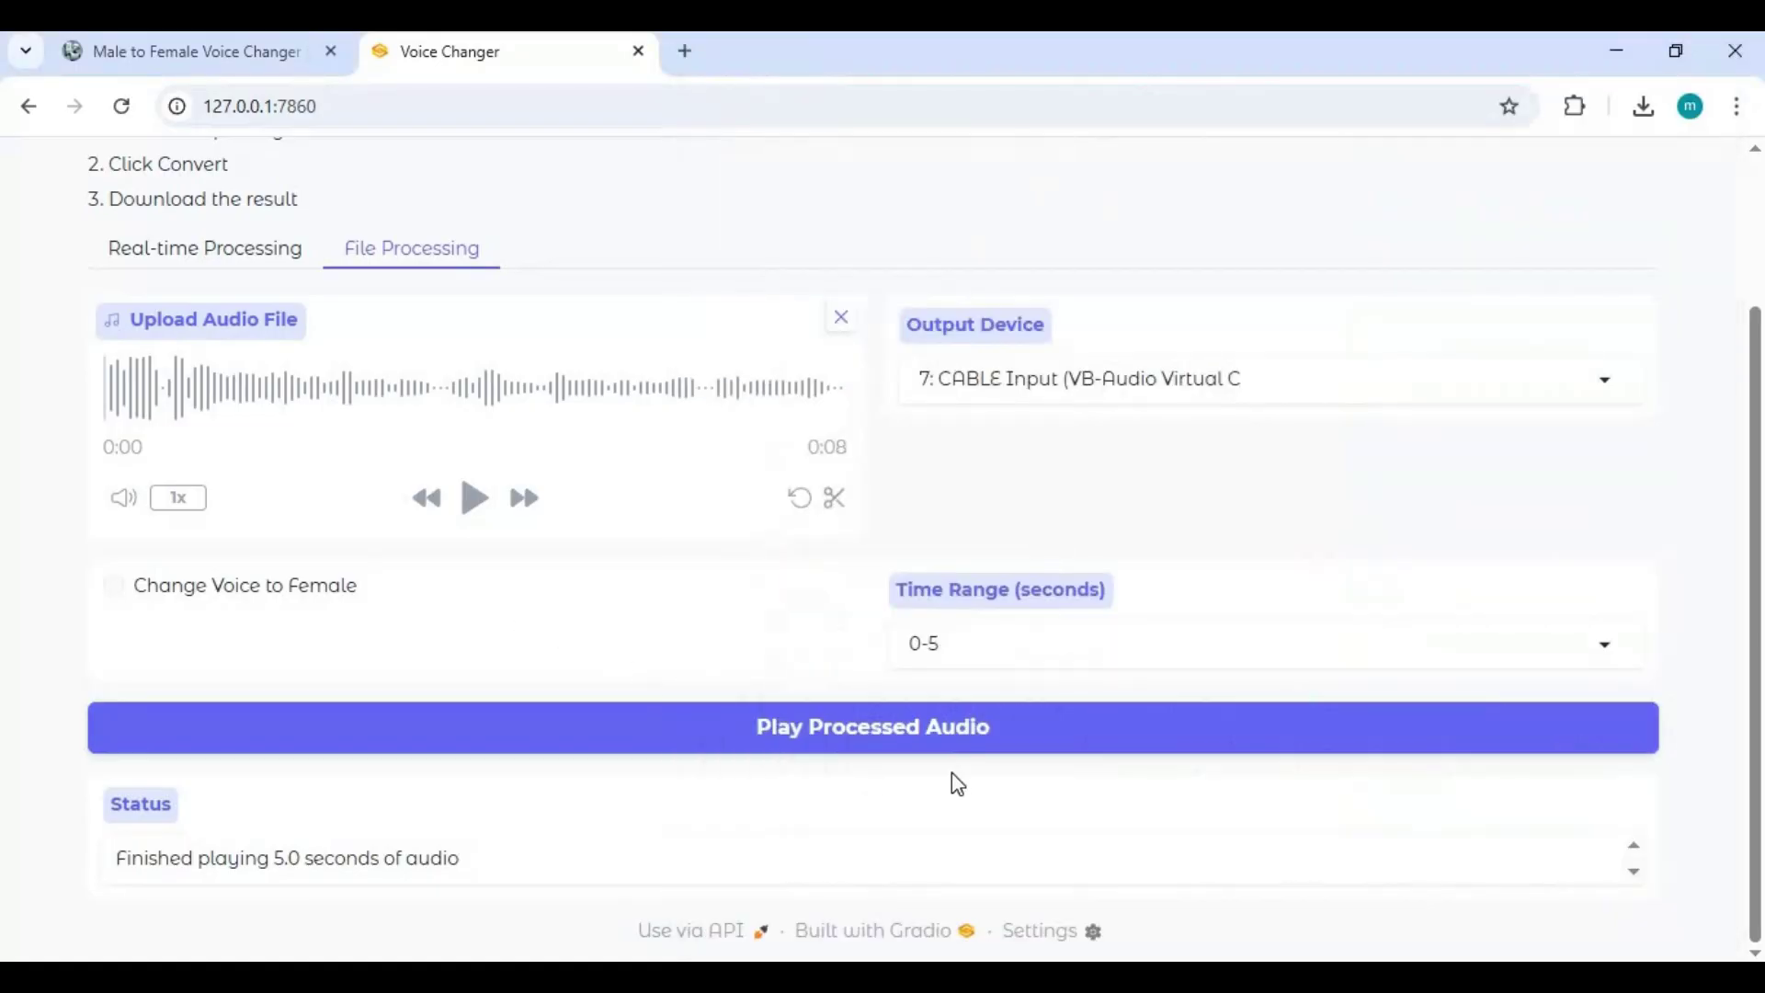
left_click(981, 648)
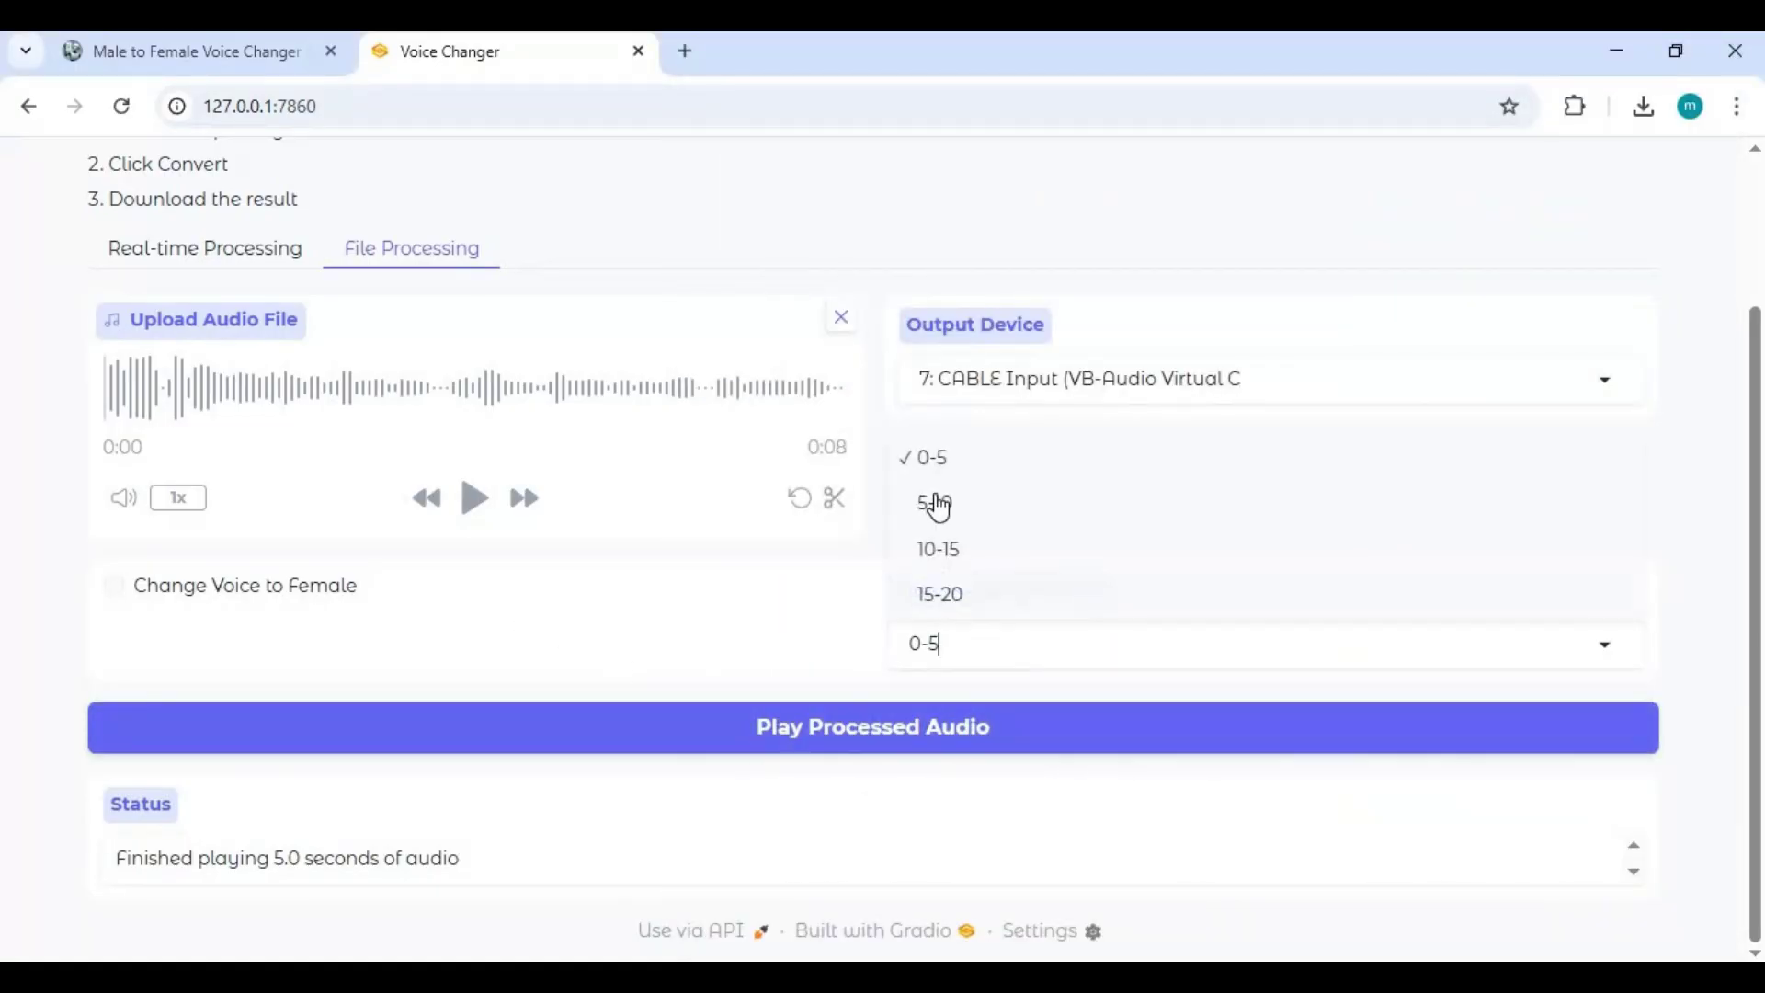
left_click(827, 575)
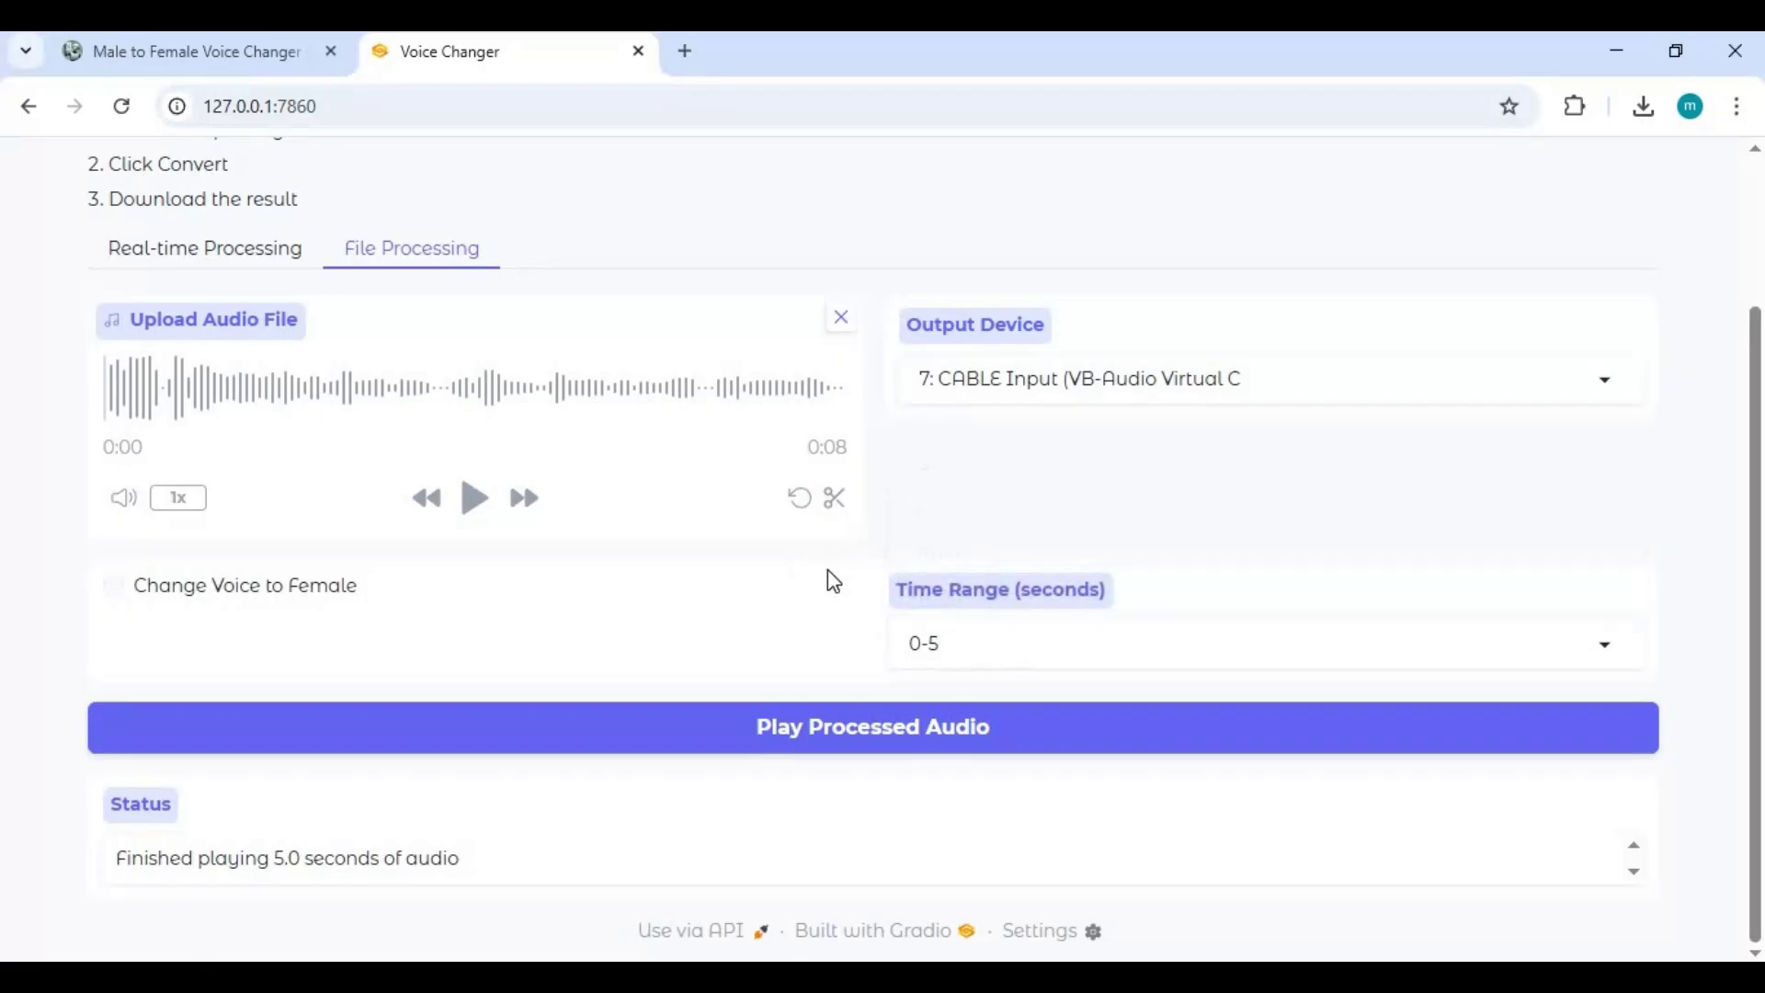